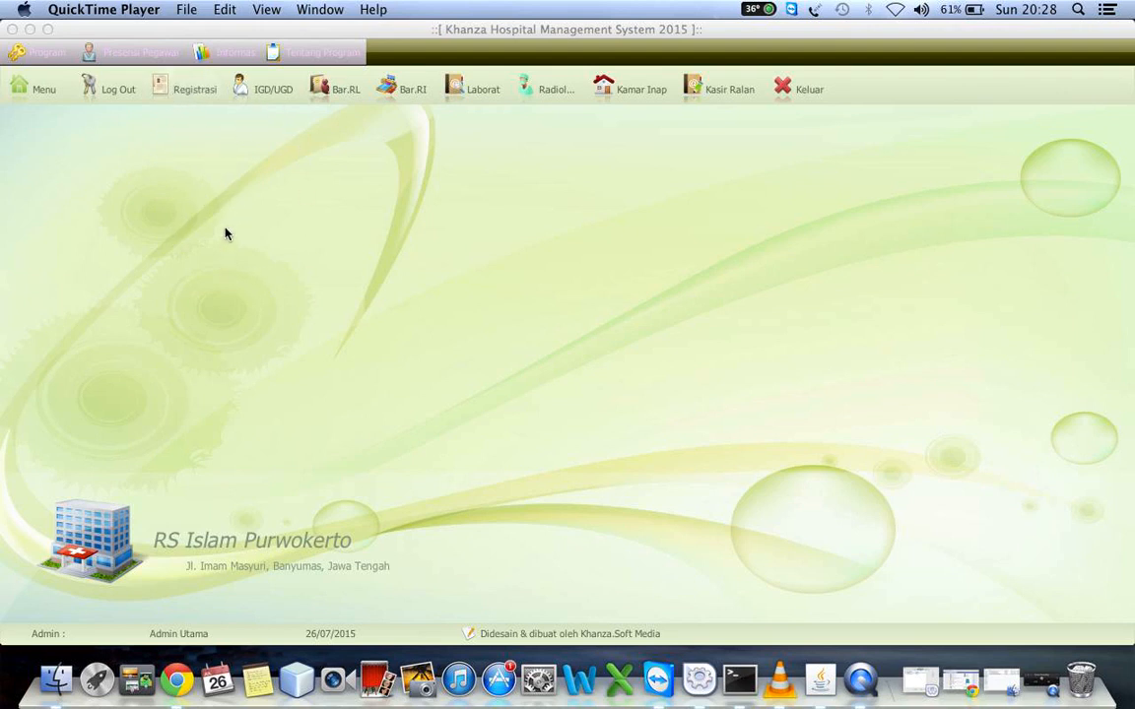
# - Open the outpatient cashier list (Kasir Ralan) and try to open the treatment window for the first patient
pyautogui.click(710, 94)
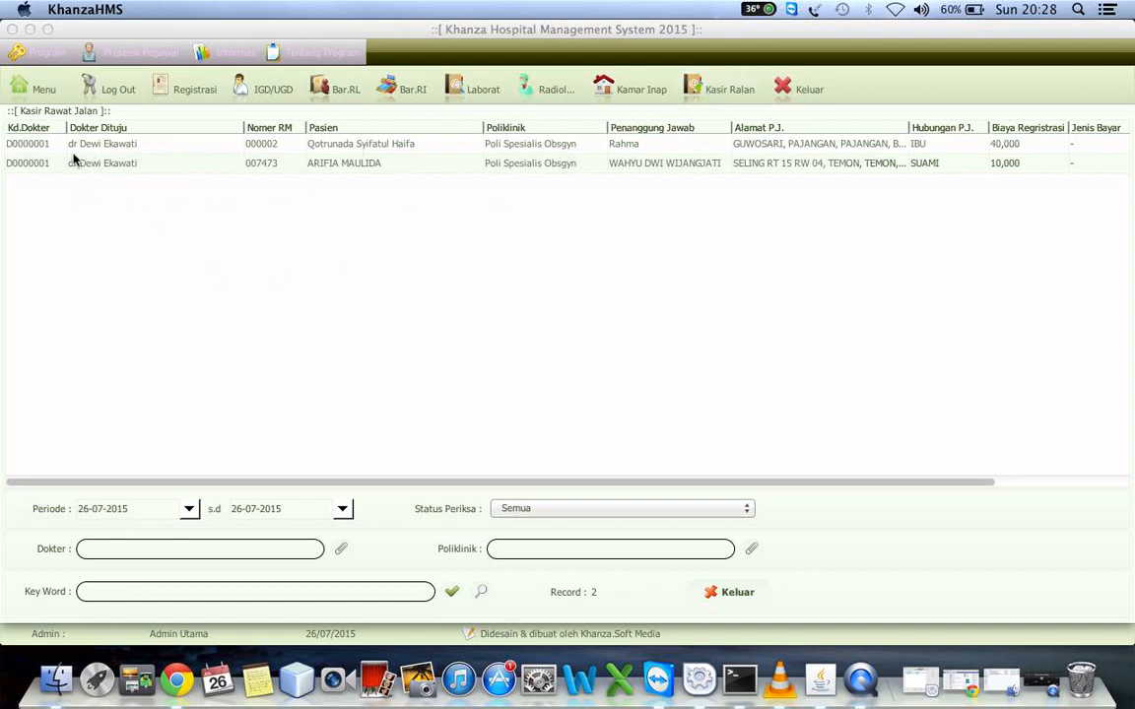
pyautogui.click(33, 145)
pyautogui.doubleClick(32, 145)
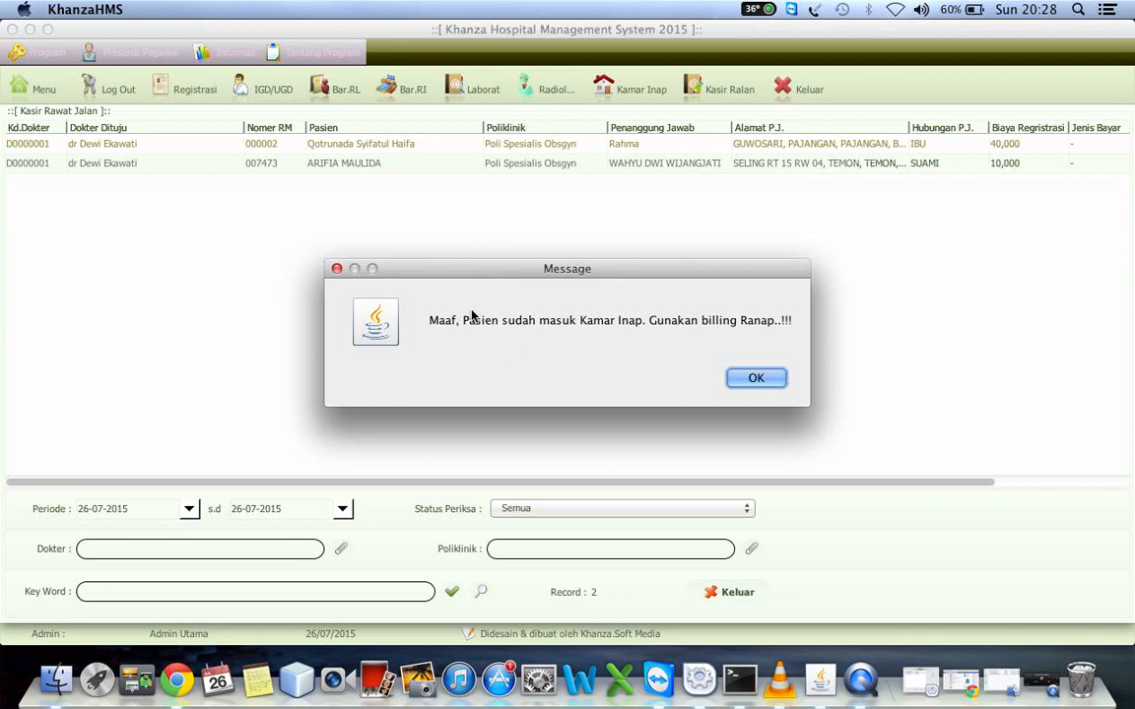
pyautogui.click(751, 376)
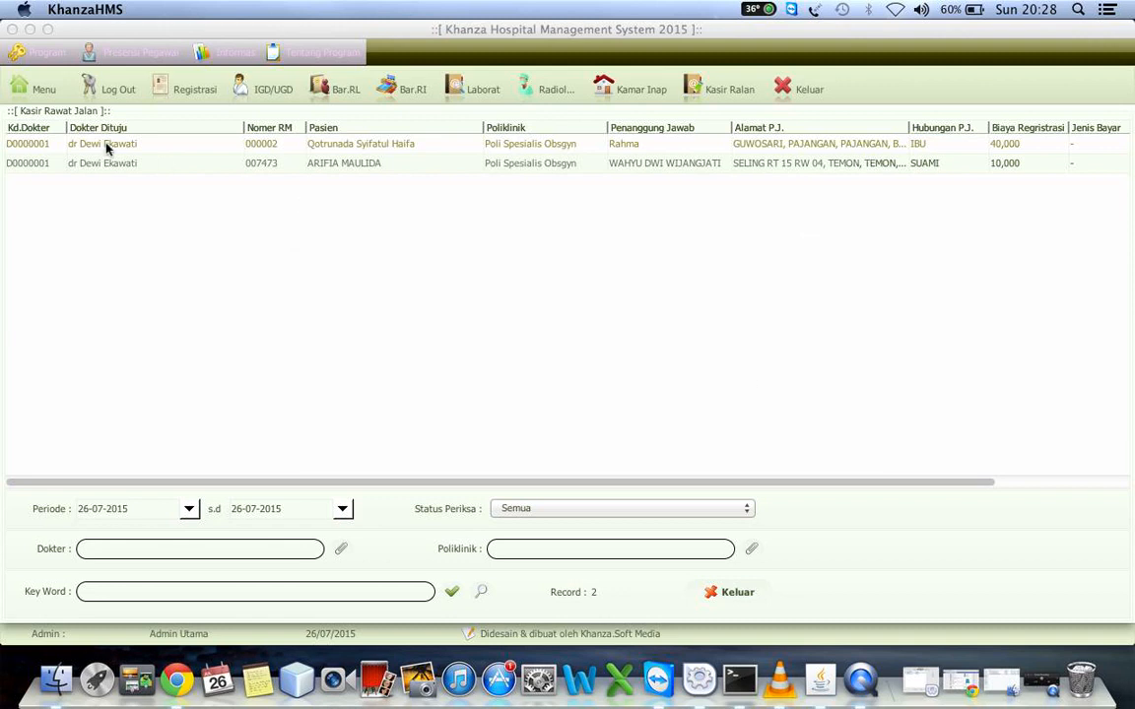
# - View the outpatient treatment tariff list from the second patient's doctor code in the cashier list, then close it
pyautogui.click(28, 165)
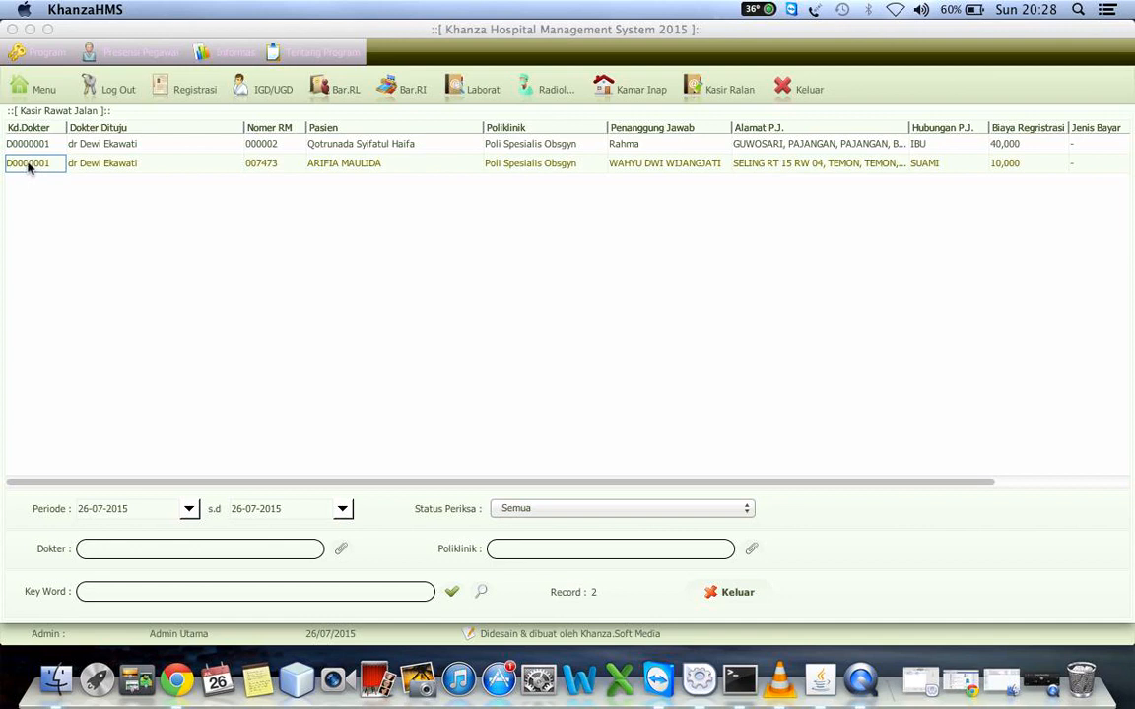
pyautogui.doubleClick(28, 165)
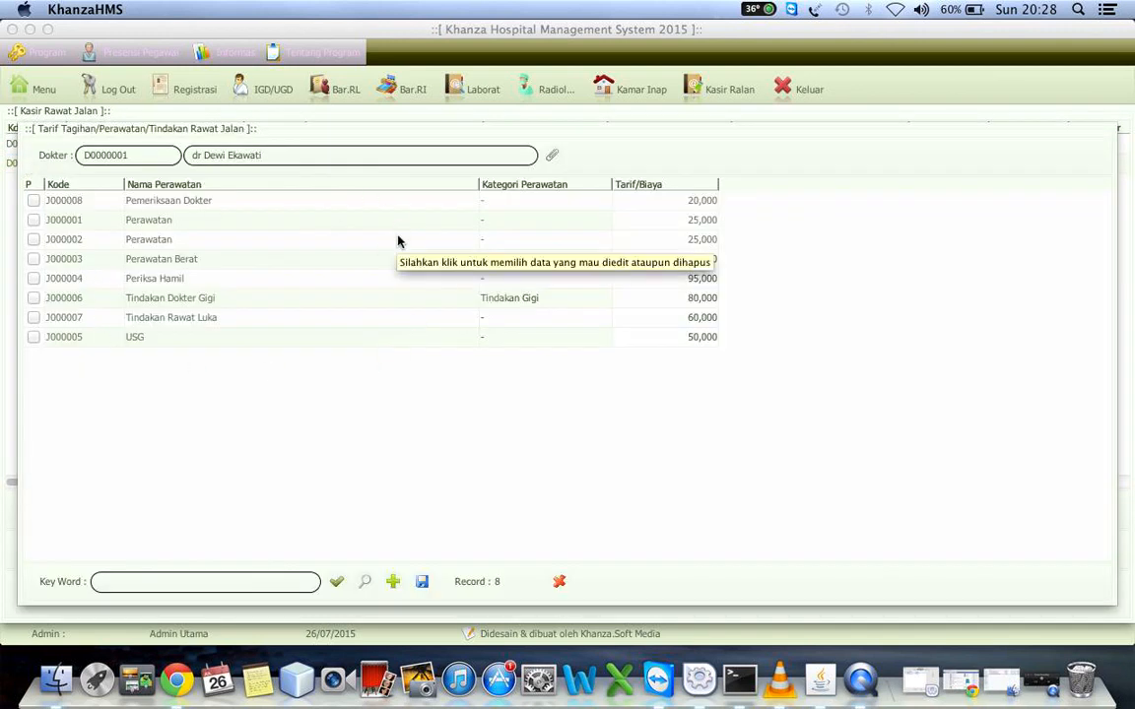
pyautogui.click(559, 581)
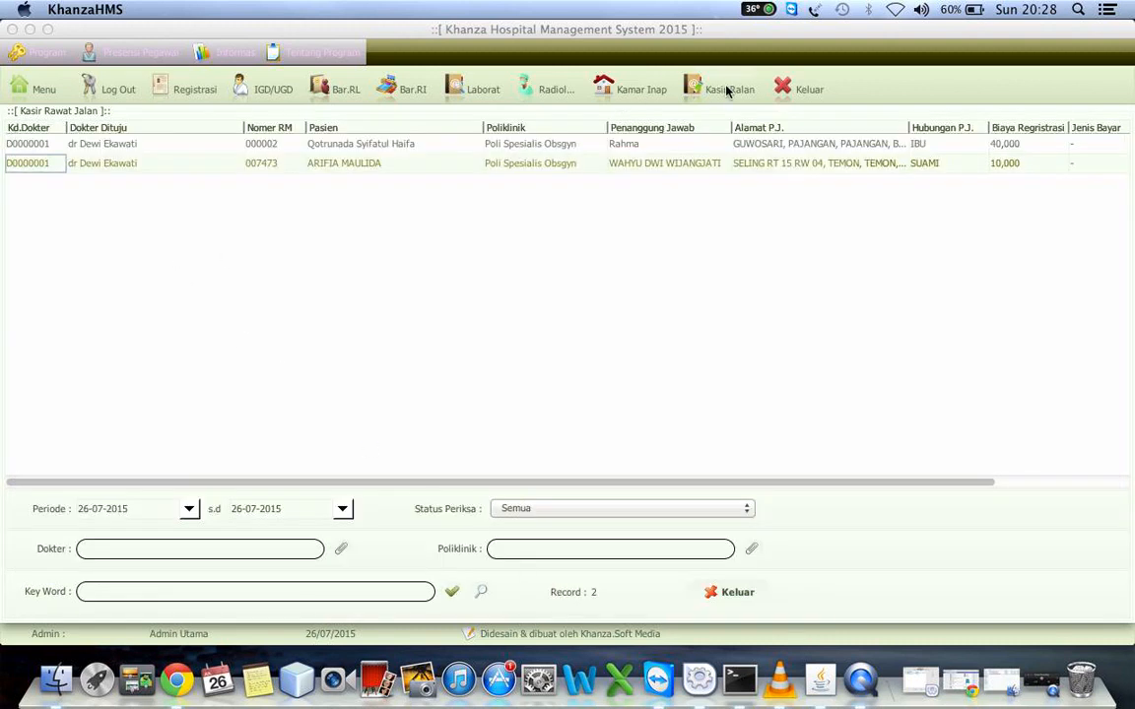
pyautogui.click(727, 90)
pyautogui.doubleClick(36, 168)
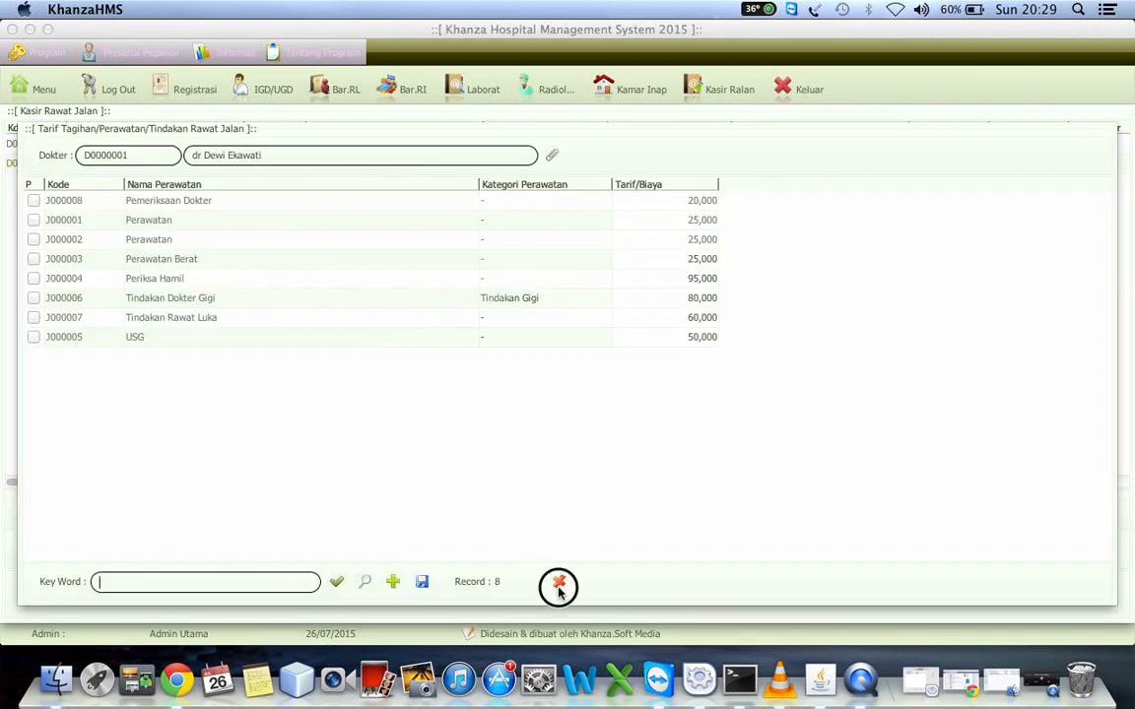
pyautogui.click(559, 584)
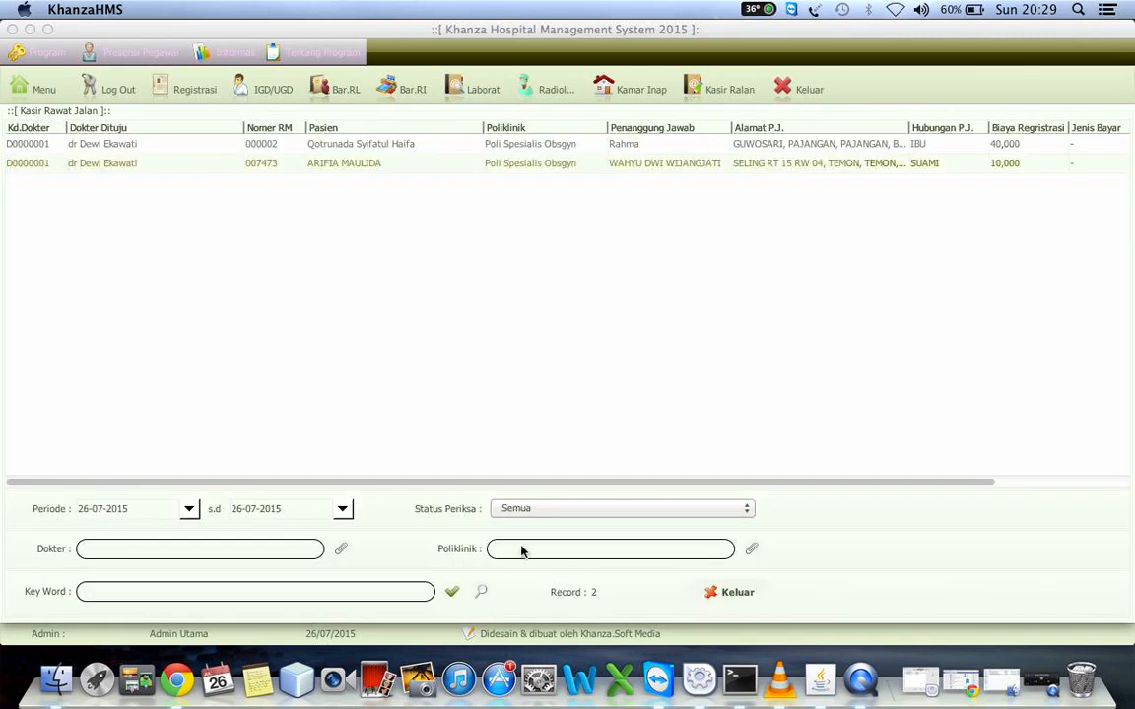
# - View the second patient's tariff list through both the Tagihan/Tindakan Rawat Jalan command and the doctor code shortcut, closing it each time
pyautogui.rightClick(38, 168)
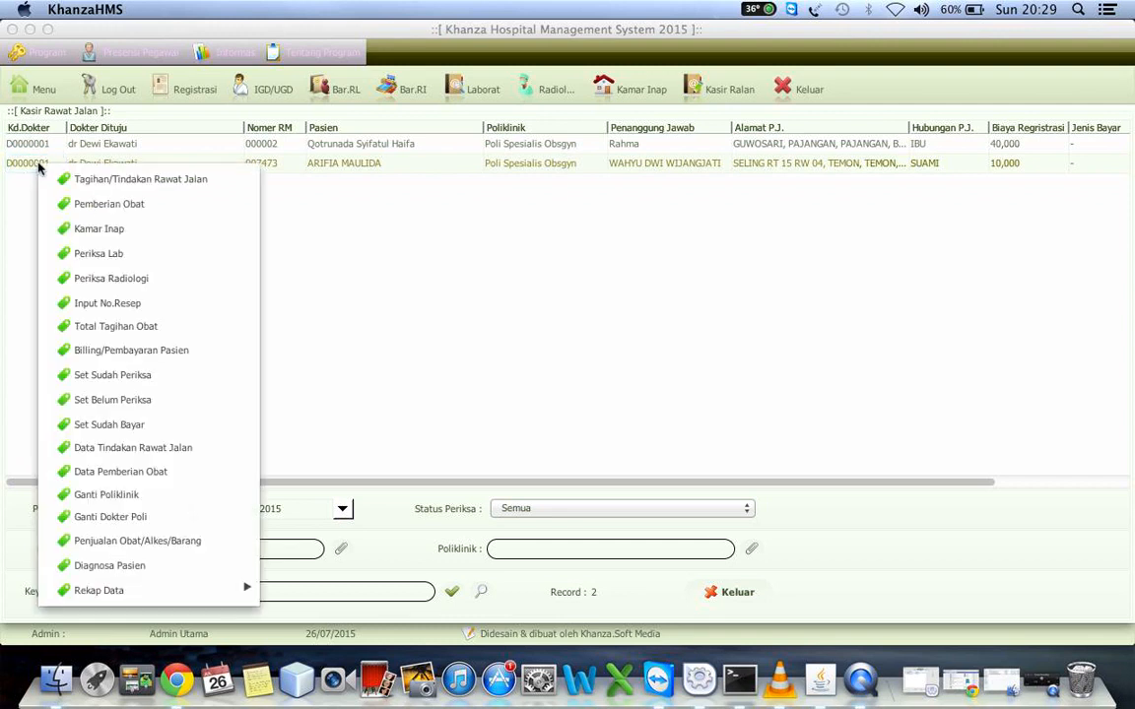
pyautogui.click(106, 181)
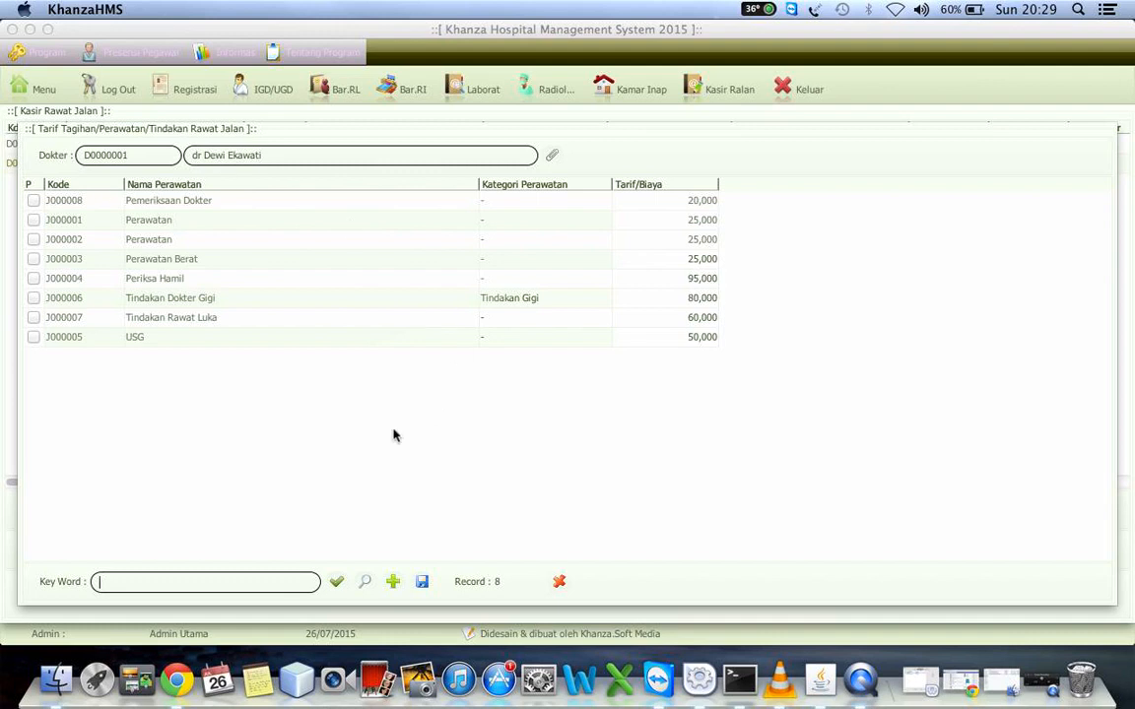
pyautogui.click(558, 581)
pyautogui.click(36, 166)
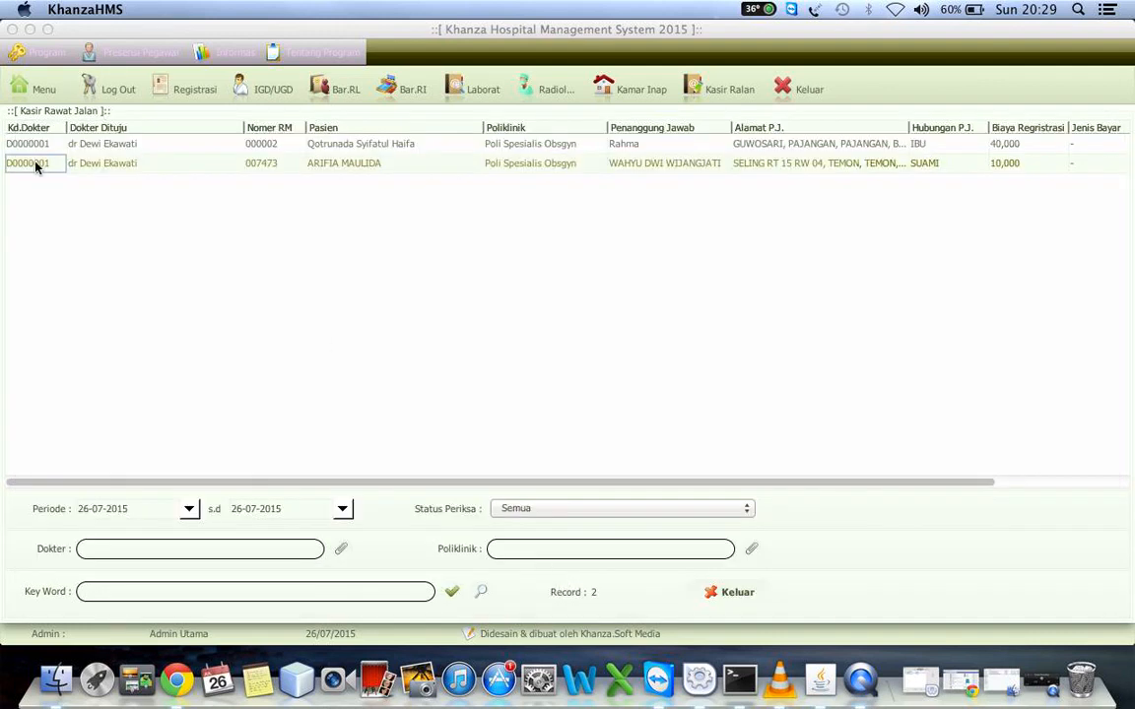
pyautogui.doubleClick(36, 167)
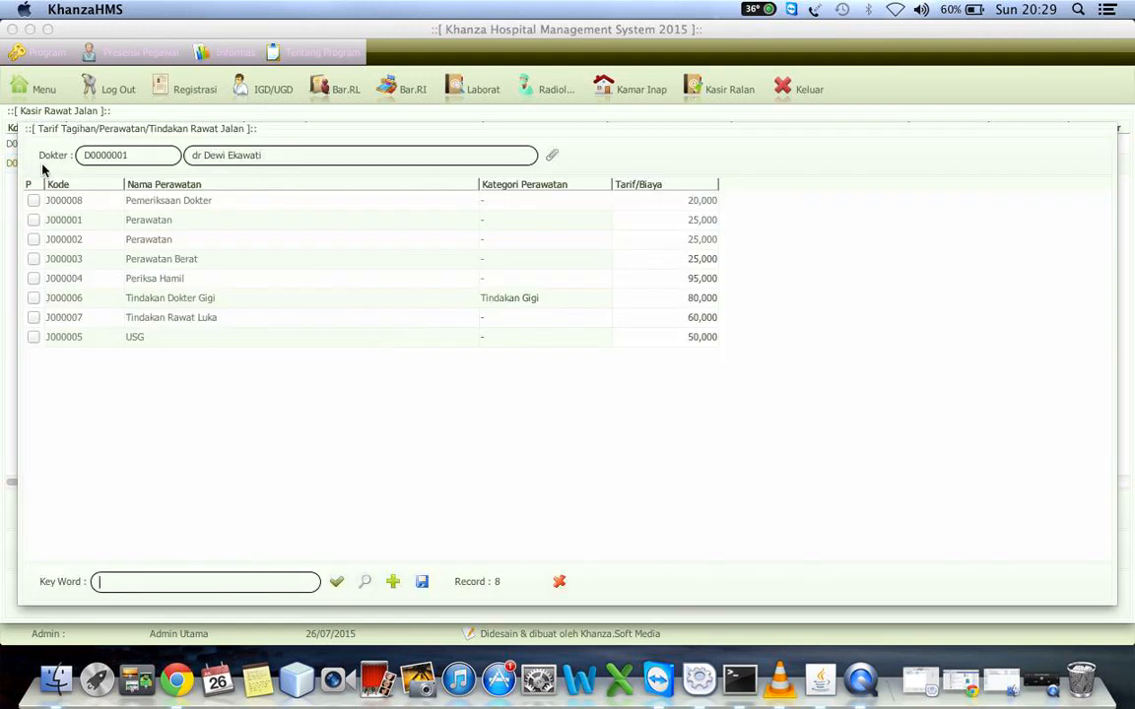
pyautogui.click(558, 580)
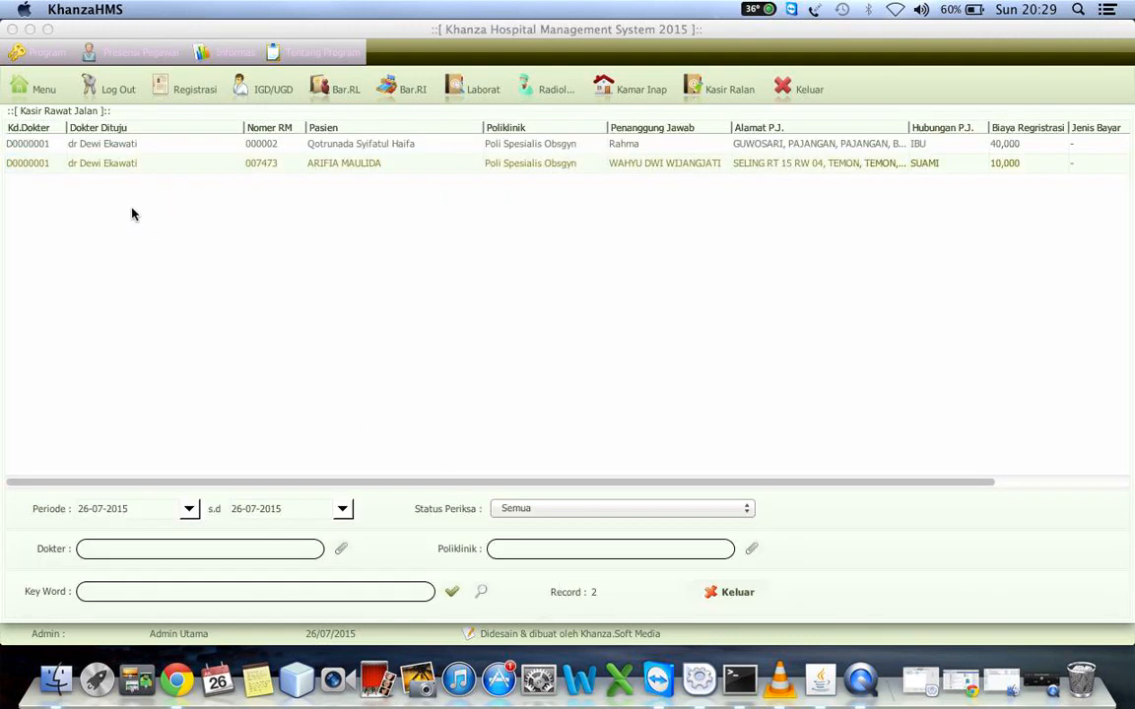
pyautogui.click(66, 165)
pyautogui.rightClick(66, 167)
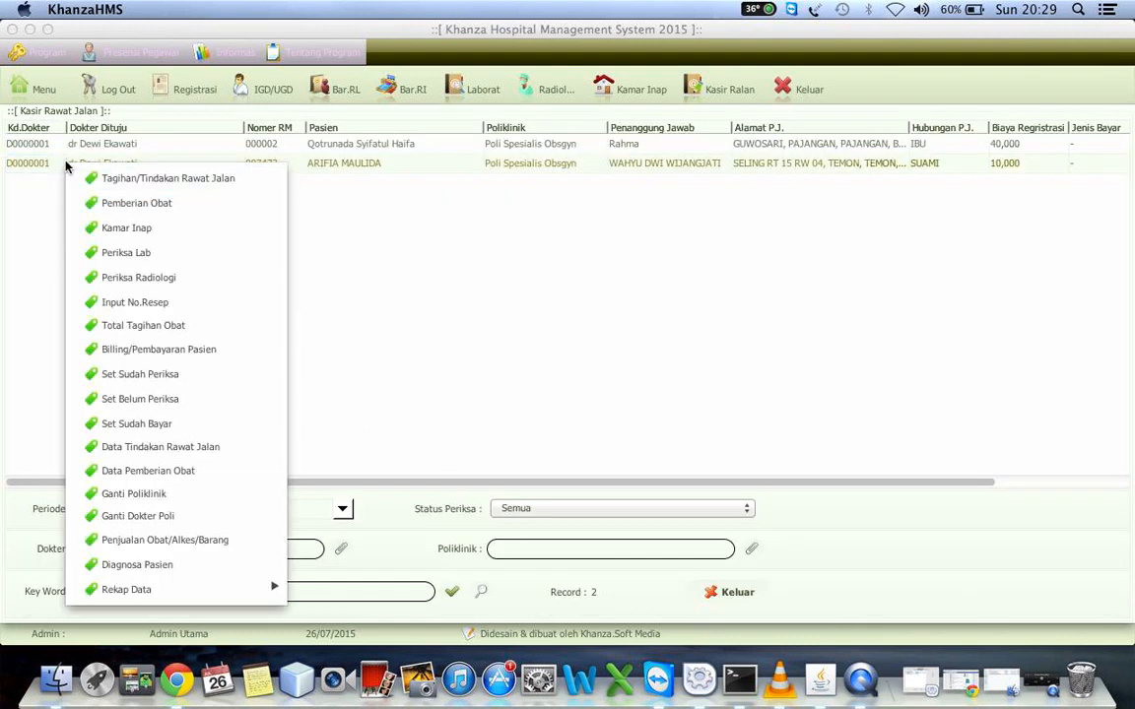
pyautogui.click(125, 181)
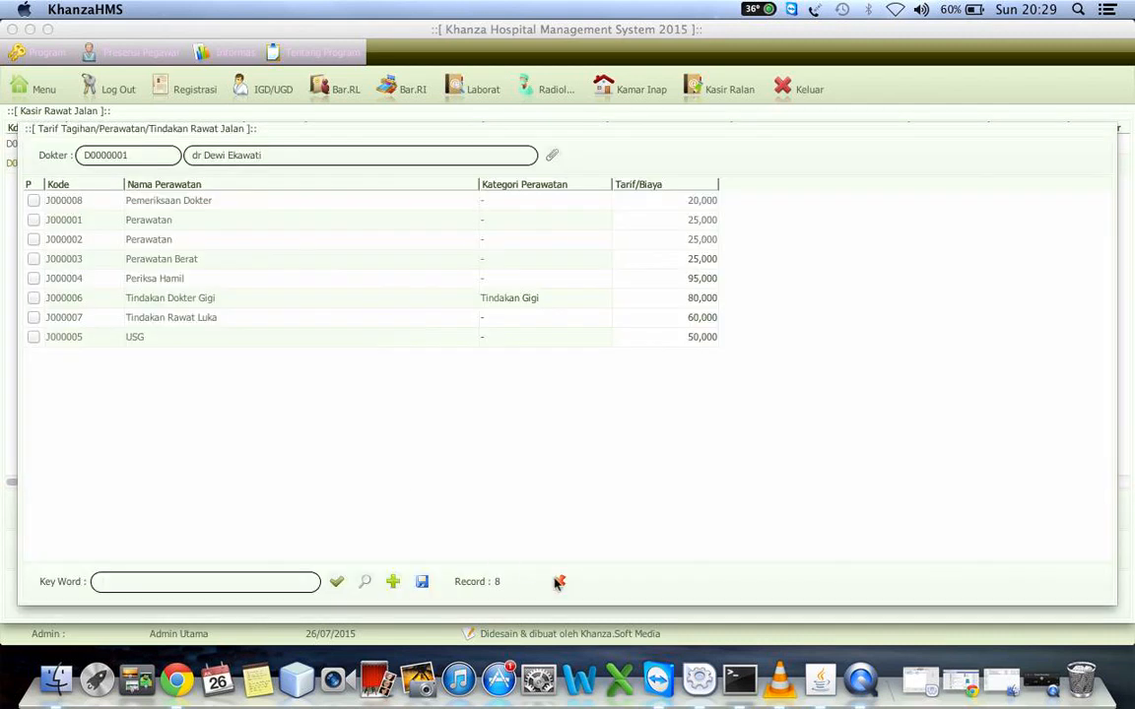
pyautogui.click(556, 581)
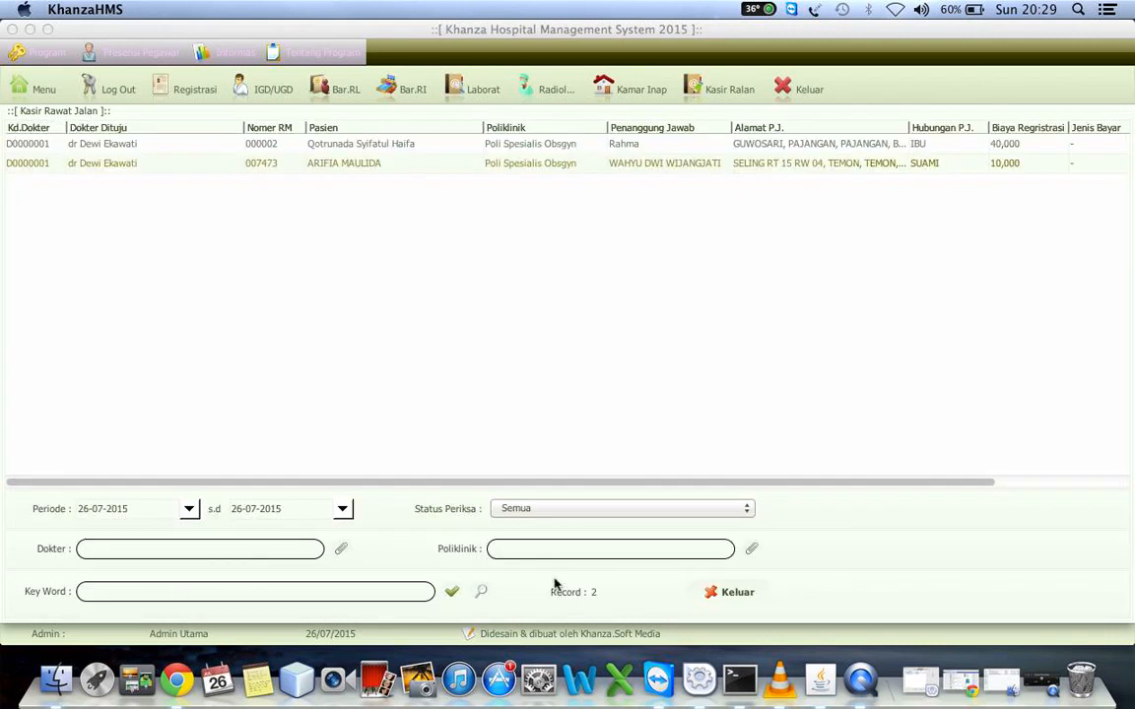
# - Record the doctor treatments Periksa Hamil and USG for the second patient and save them
pyautogui.doubleClick(33, 170)
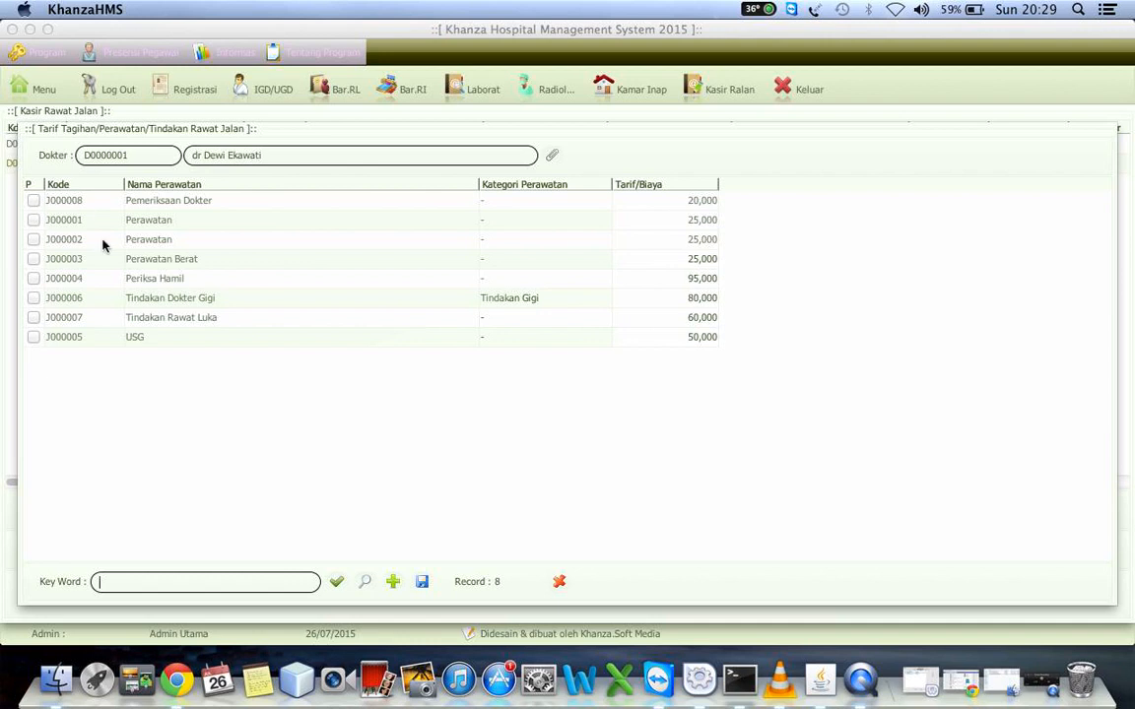
pyautogui.click(338, 581)
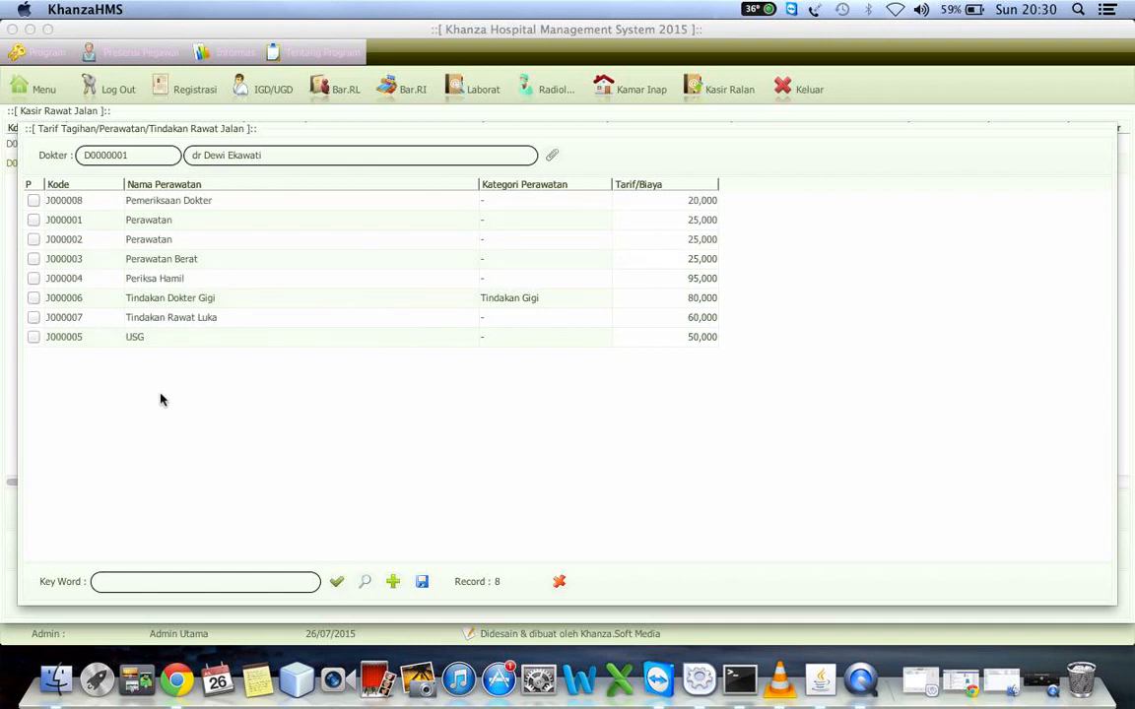
pyautogui.click(35, 279)
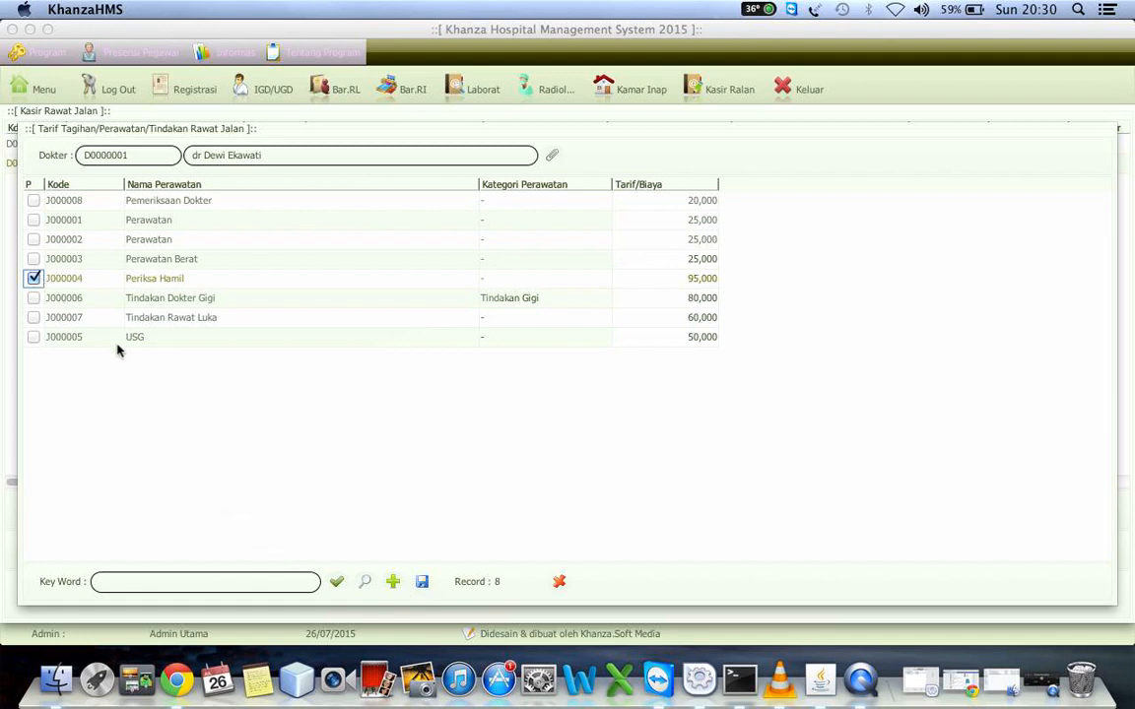
pyautogui.click(31, 339)
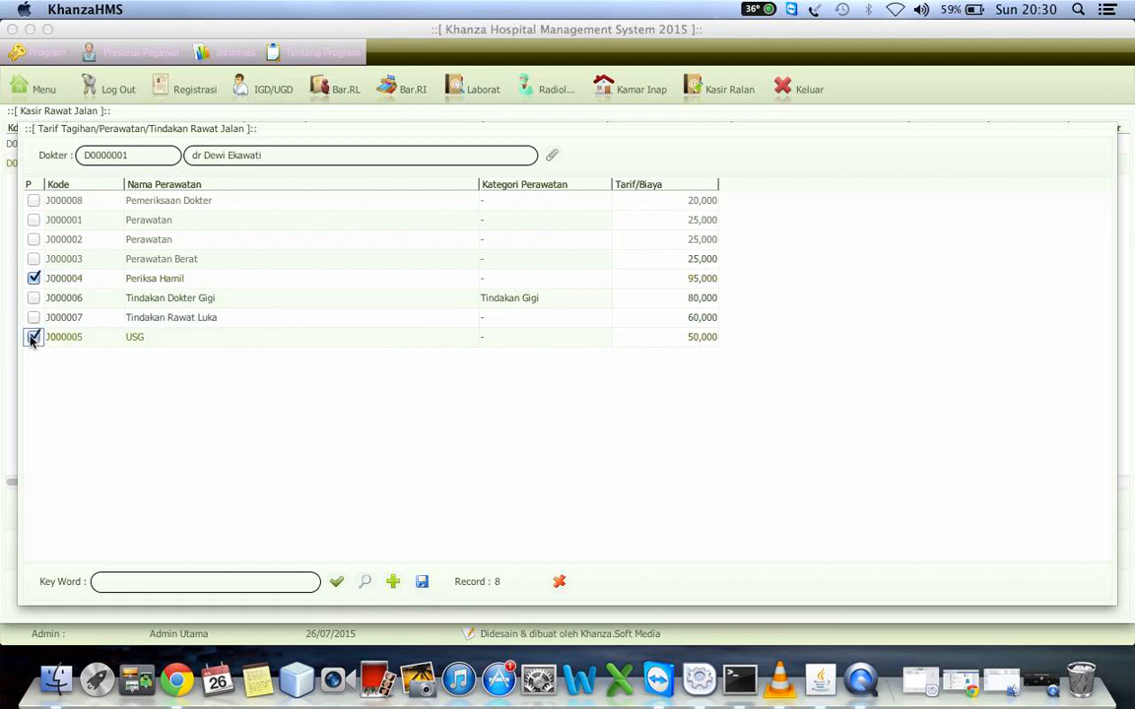
pyautogui.click(422, 583)
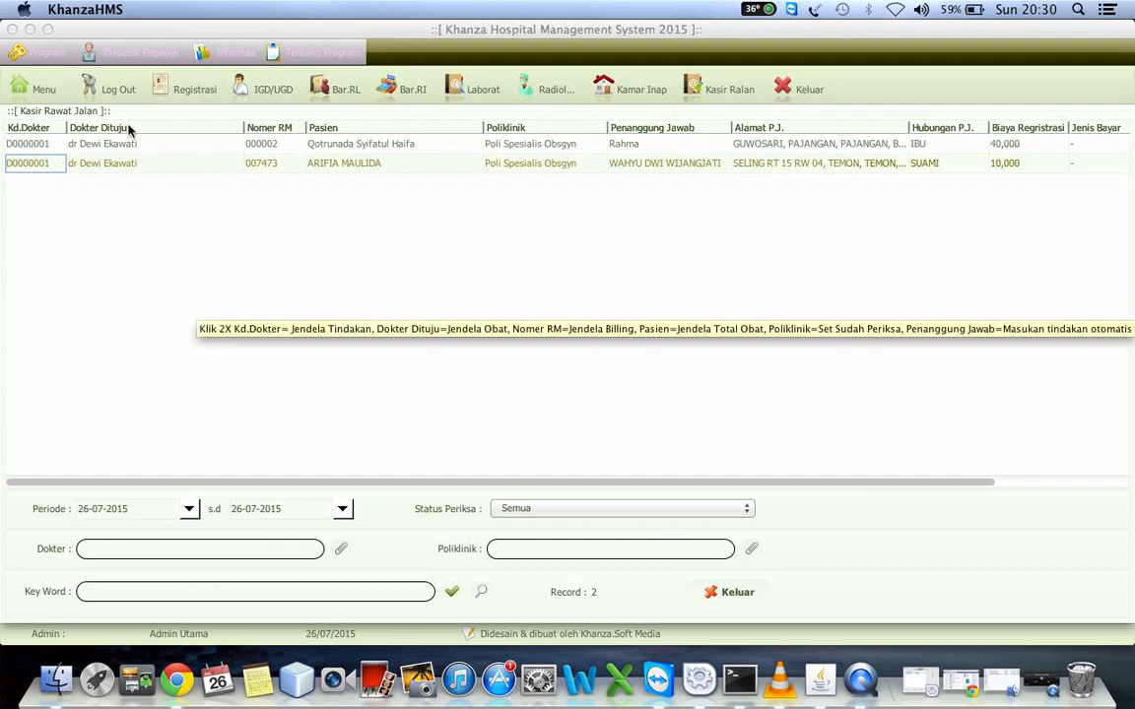
# - Record Perawatan (J000001) for the second patient as a staff treatment (Tindakan Petugas) by the third listed staff member, and save it
pyautogui.doubleClick(43, 164)
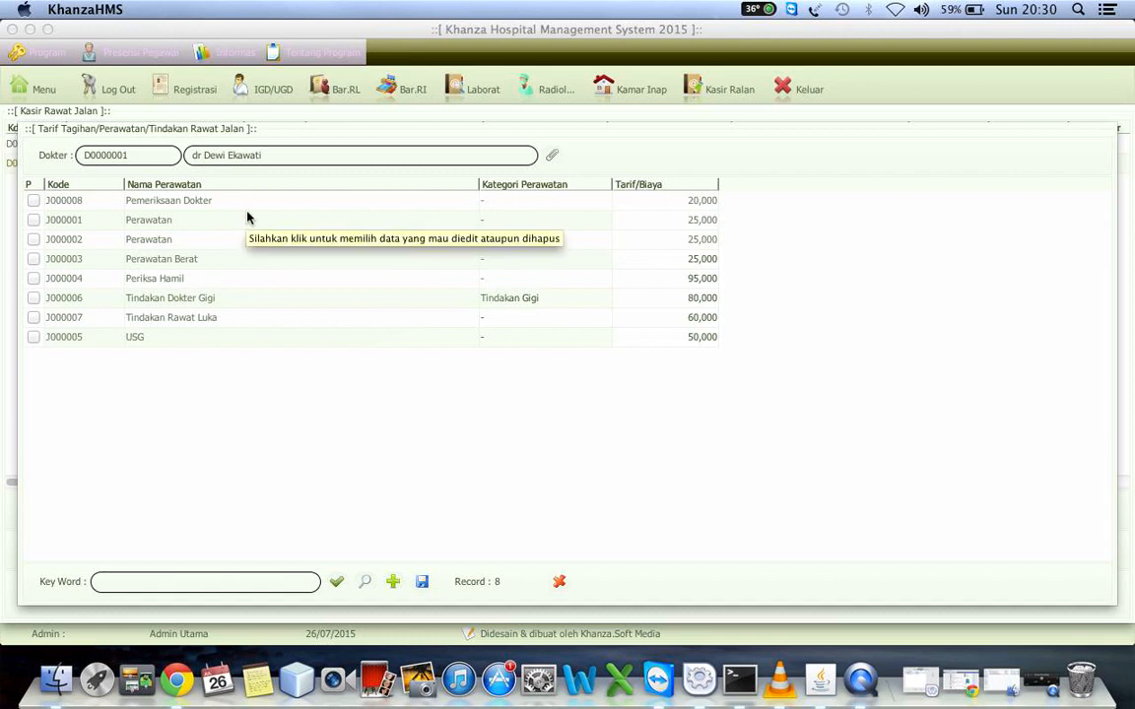
pyautogui.rightClick(231, 236)
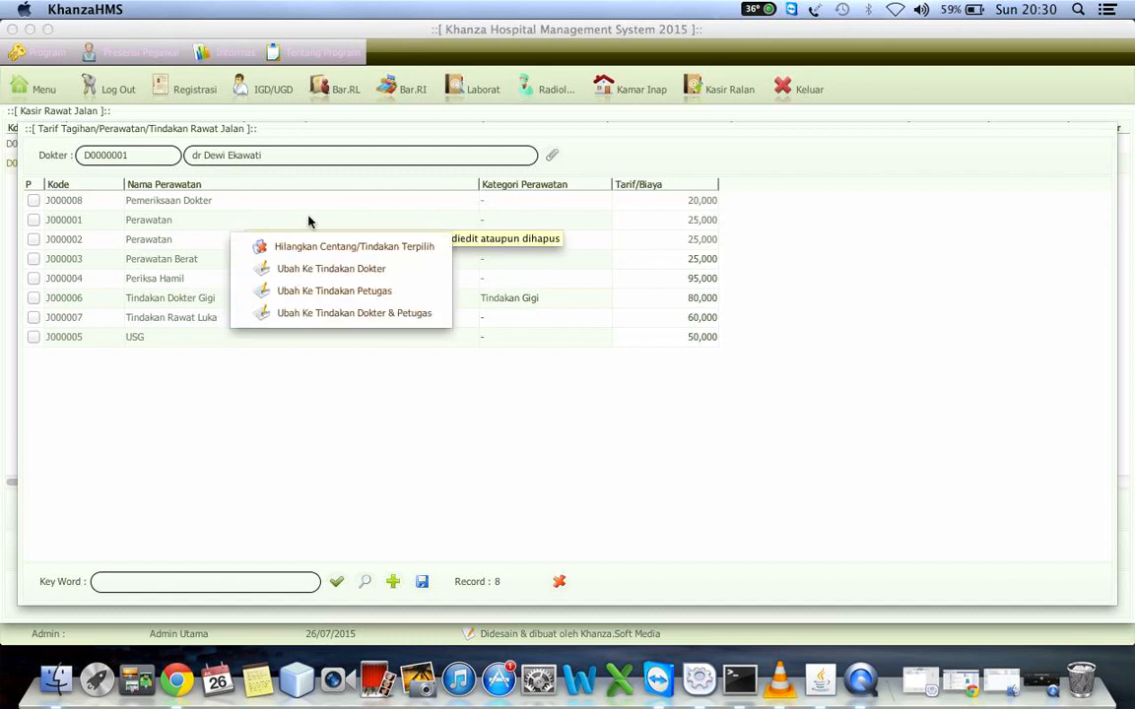
pyautogui.click(340, 291)
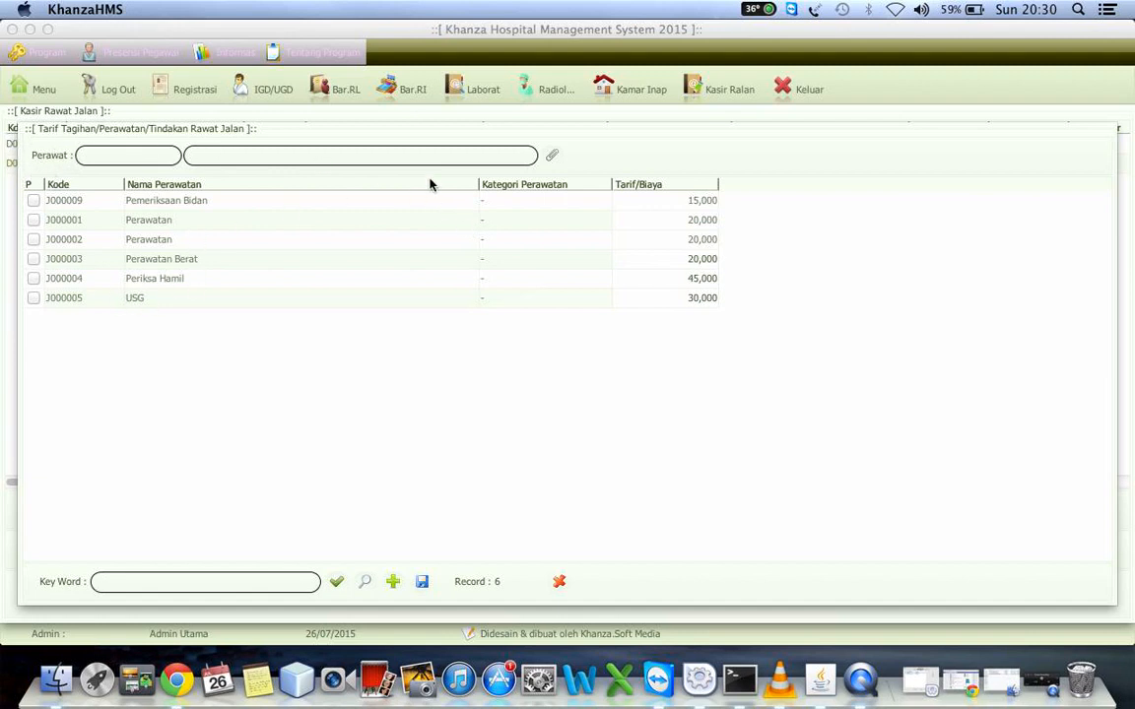
pyautogui.click(552, 156)
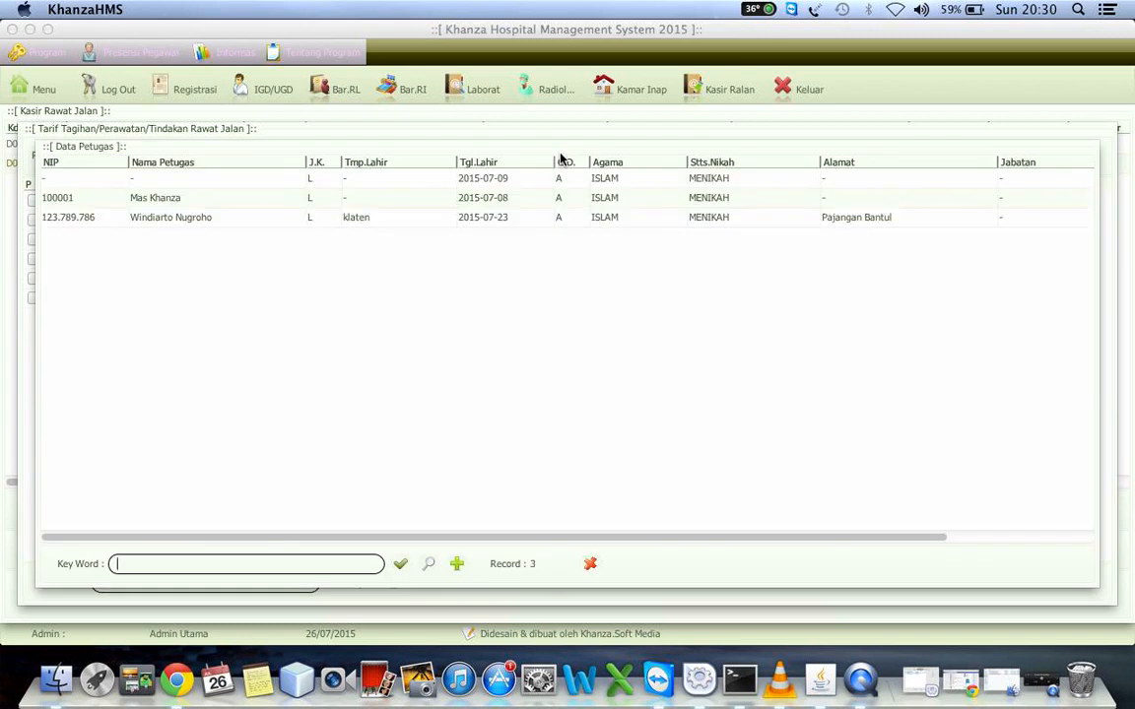
pyautogui.click(246, 224)
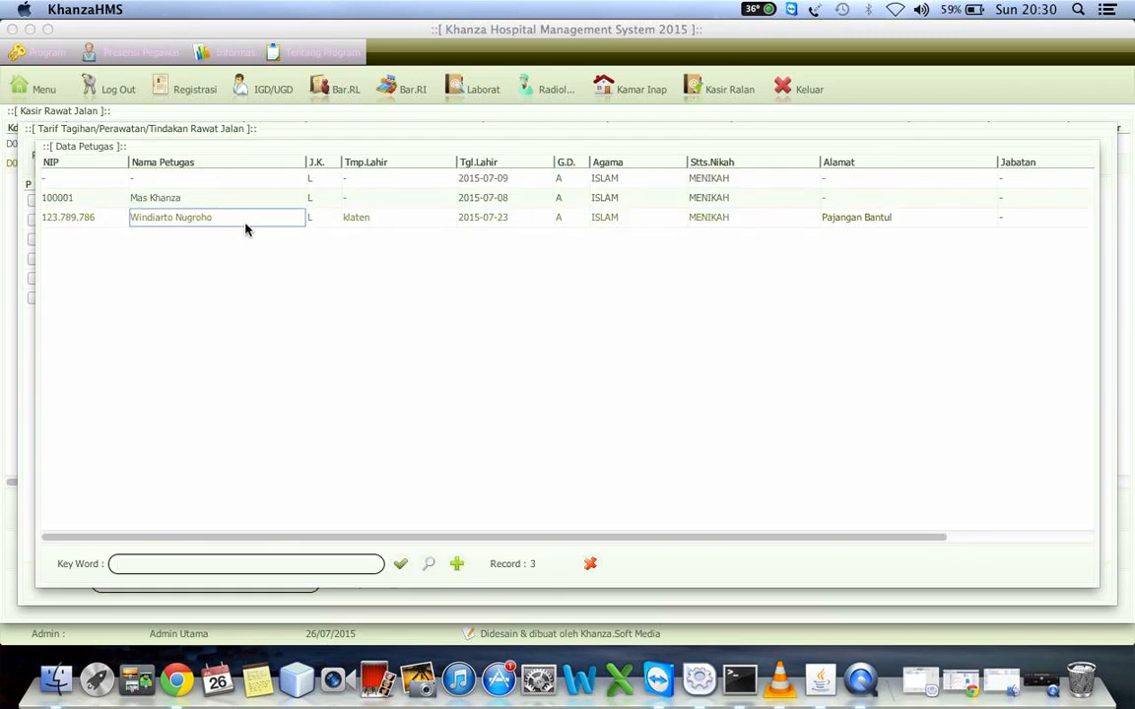
pyautogui.doubleClick(245, 230)
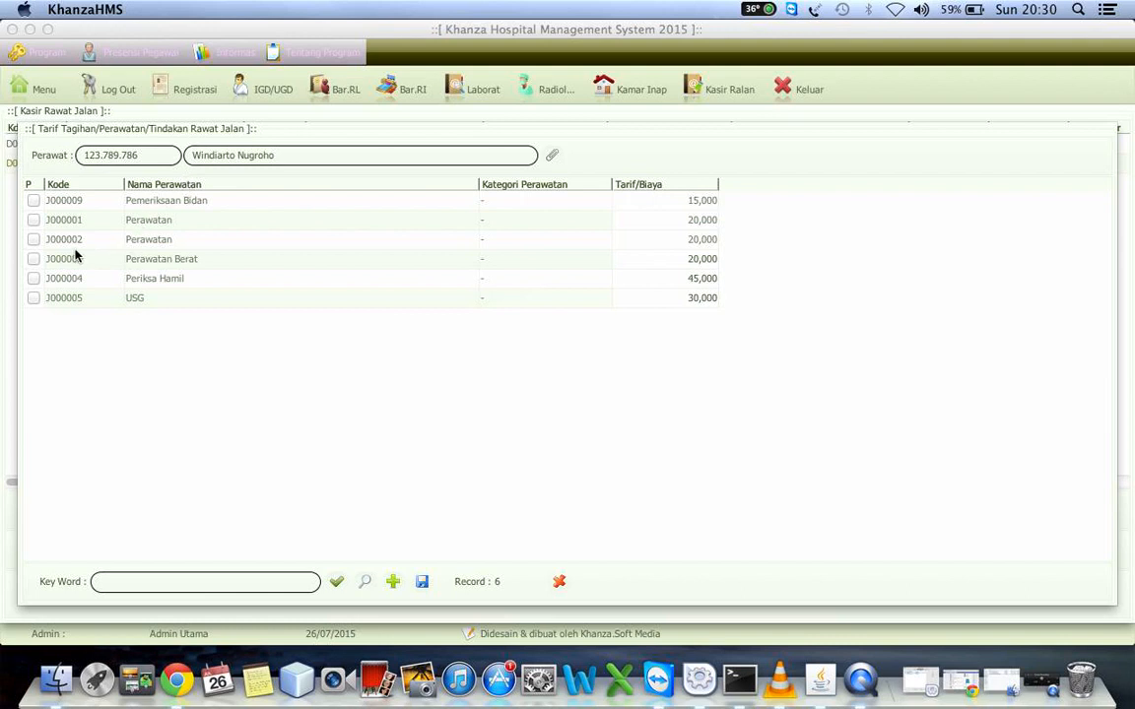
pyautogui.click(34, 221)
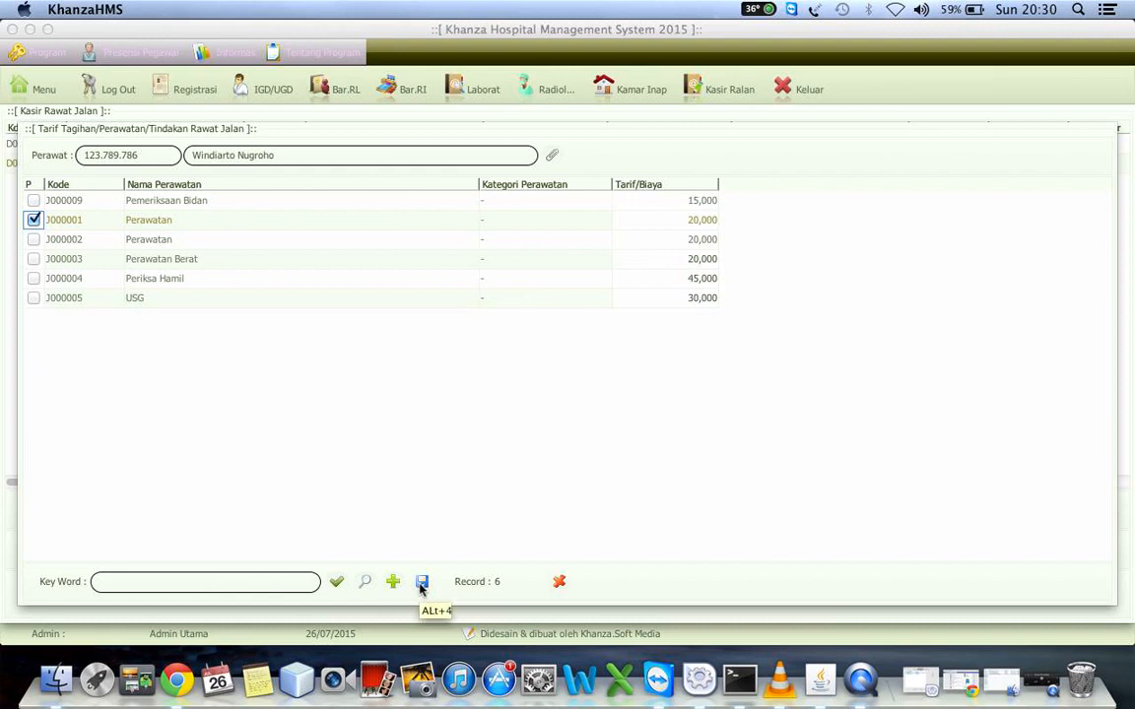
pyautogui.click(422, 584)
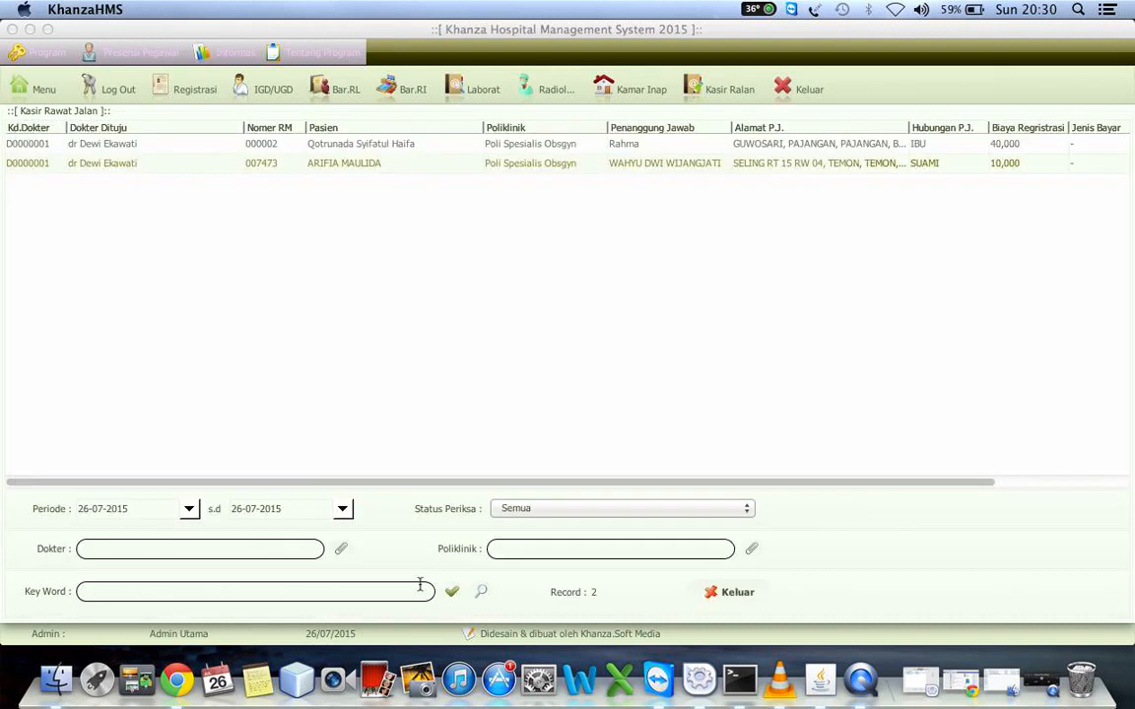
# - Reopen the second patient's treatment tariff list and change it to combined doctor and staff treatments (Tindakan Dokter & Petugas)
pyautogui.doubleClick(44, 176)
pyautogui.rightClick(123, 231)
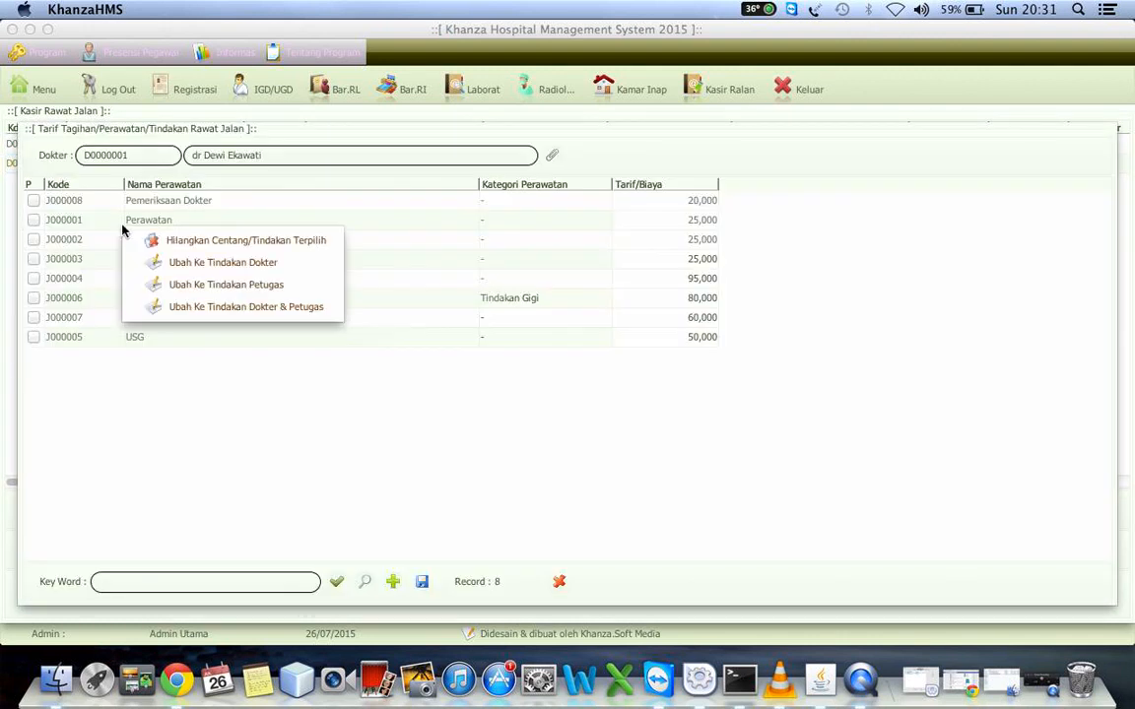
pyautogui.click(235, 312)
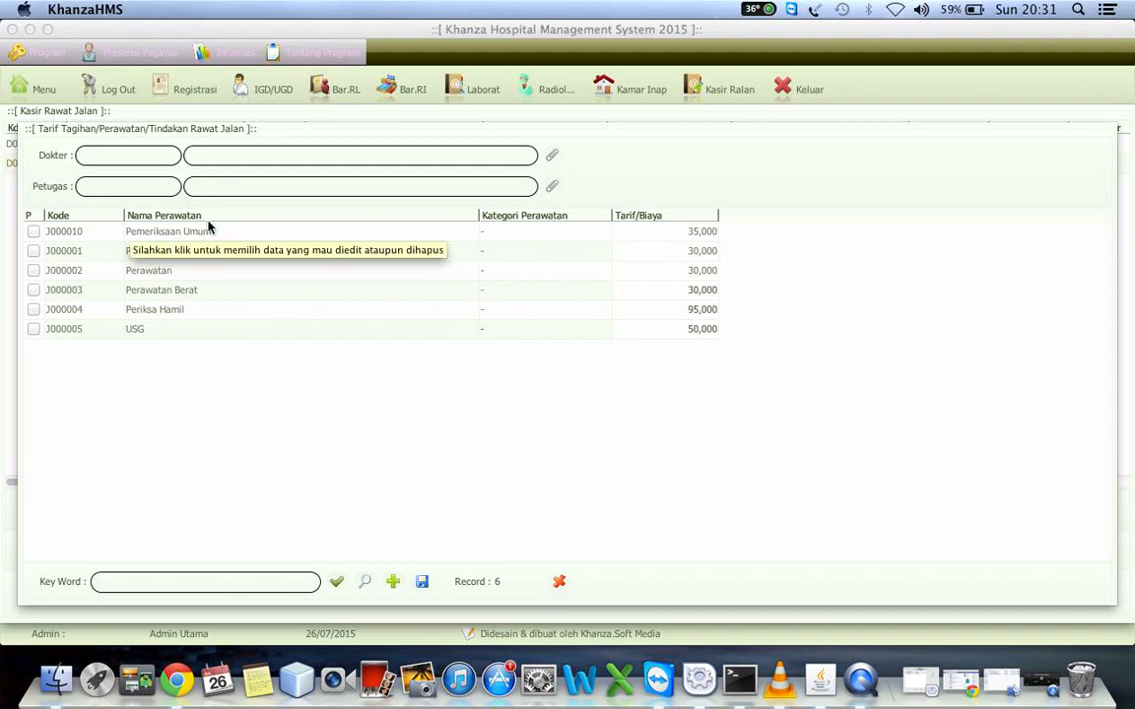
# - Switch the tariff list to staff treatments (Tindakan Petugas) and return it to Tindakan Dokter & Petugas
pyautogui.rightClick(201, 260)
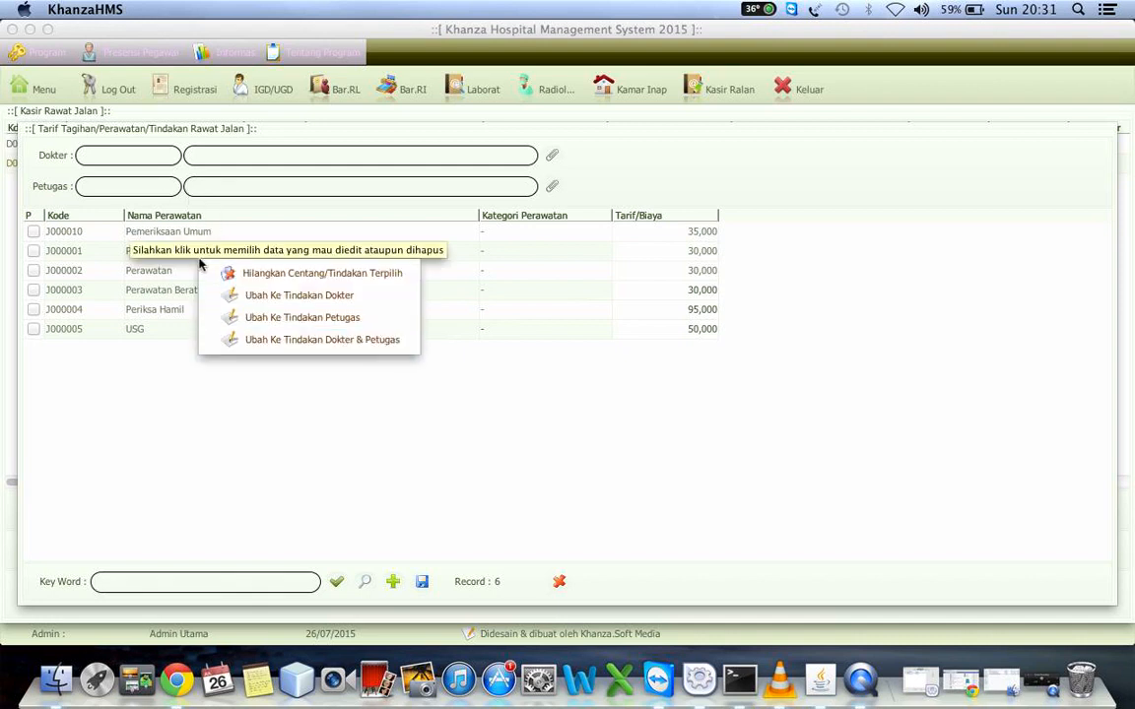
pyautogui.click(261, 319)
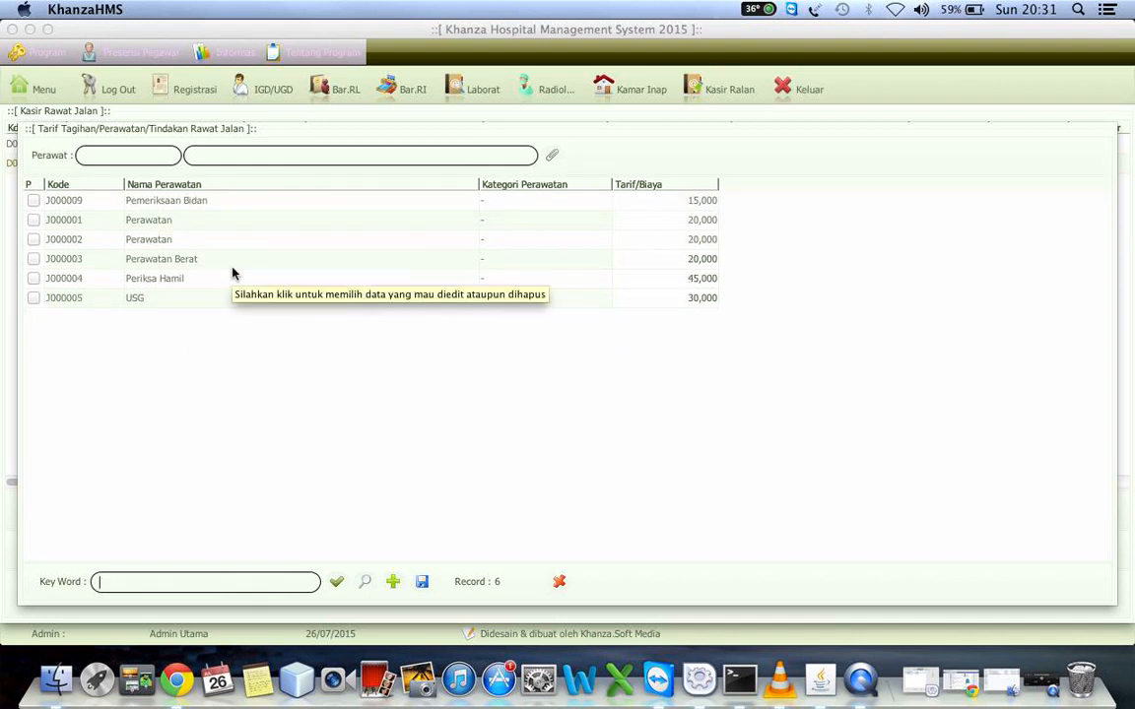
pyautogui.rightClick(233, 272)
pyautogui.click(311, 350)
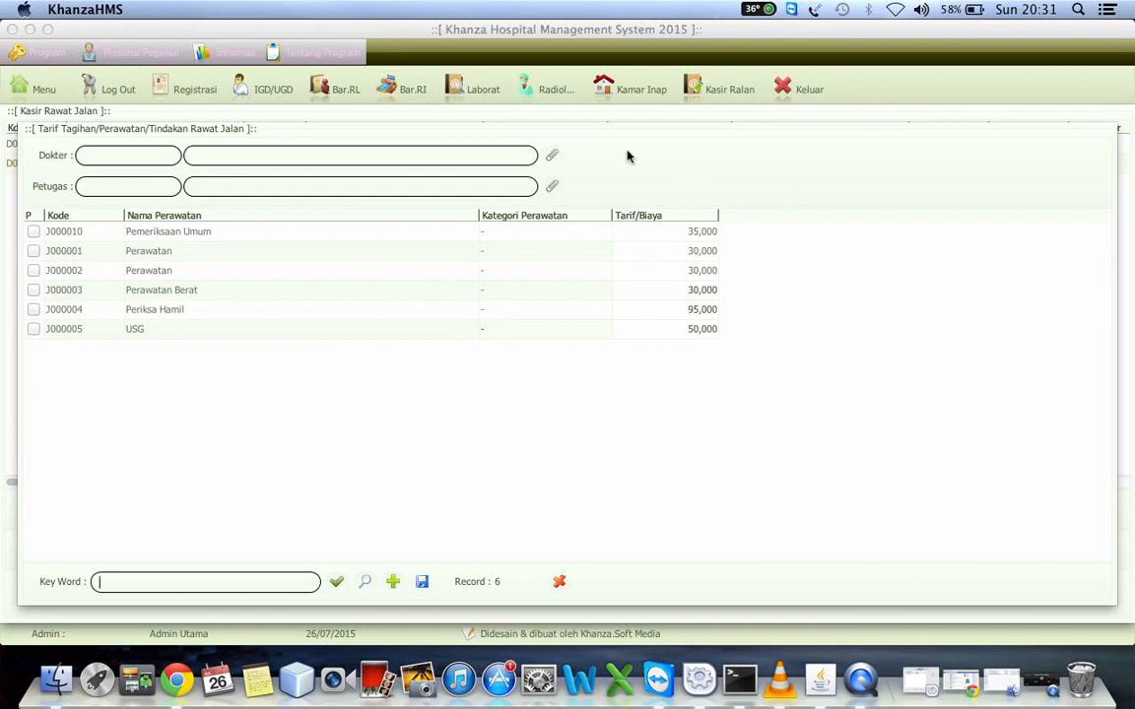
# - Record Pemeriksaan Umum (J000010) as a combined doctor and staff treatment by the second listed doctor and third listed staff member, and save it
pyautogui.click(550, 158)
pyautogui.click(202, 202)
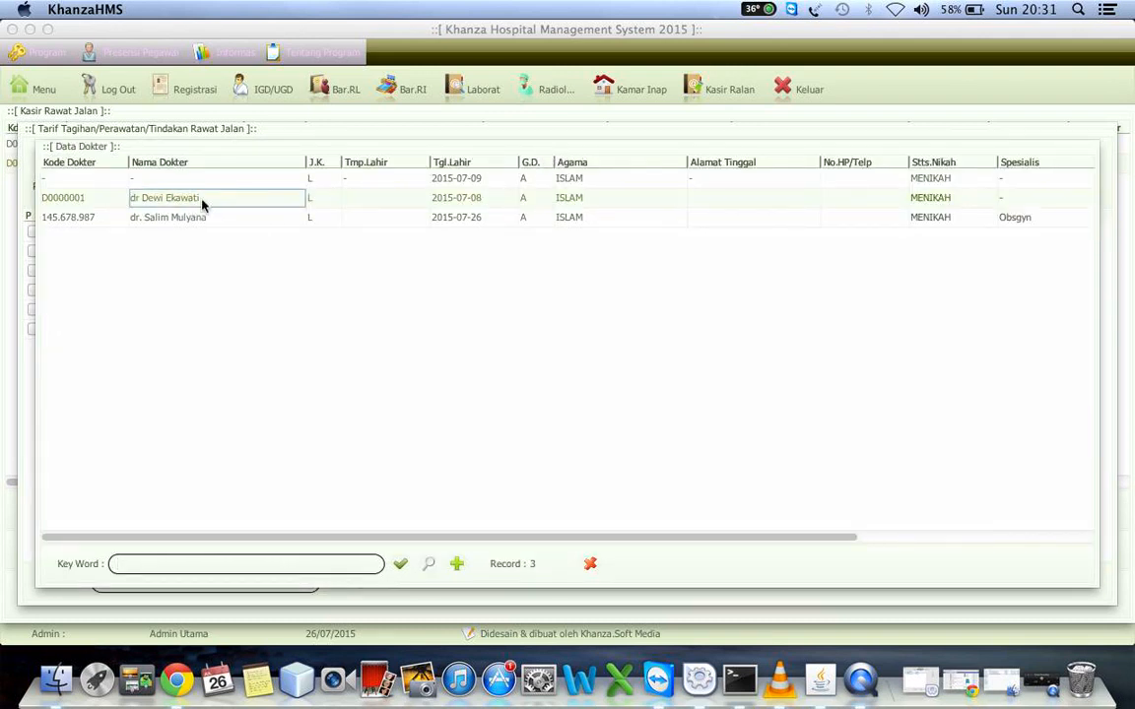
pyautogui.doubleClick(202, 202)
pyautogui.click(550, 184)
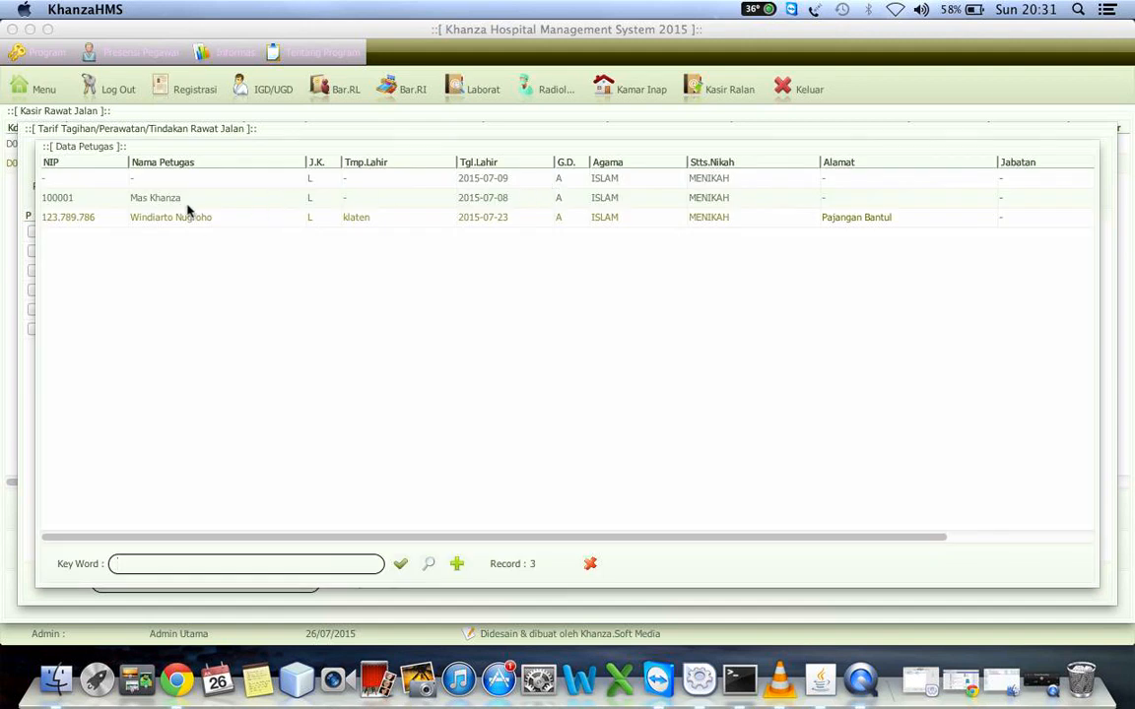
pyautogui.doubleClick(179, 219)
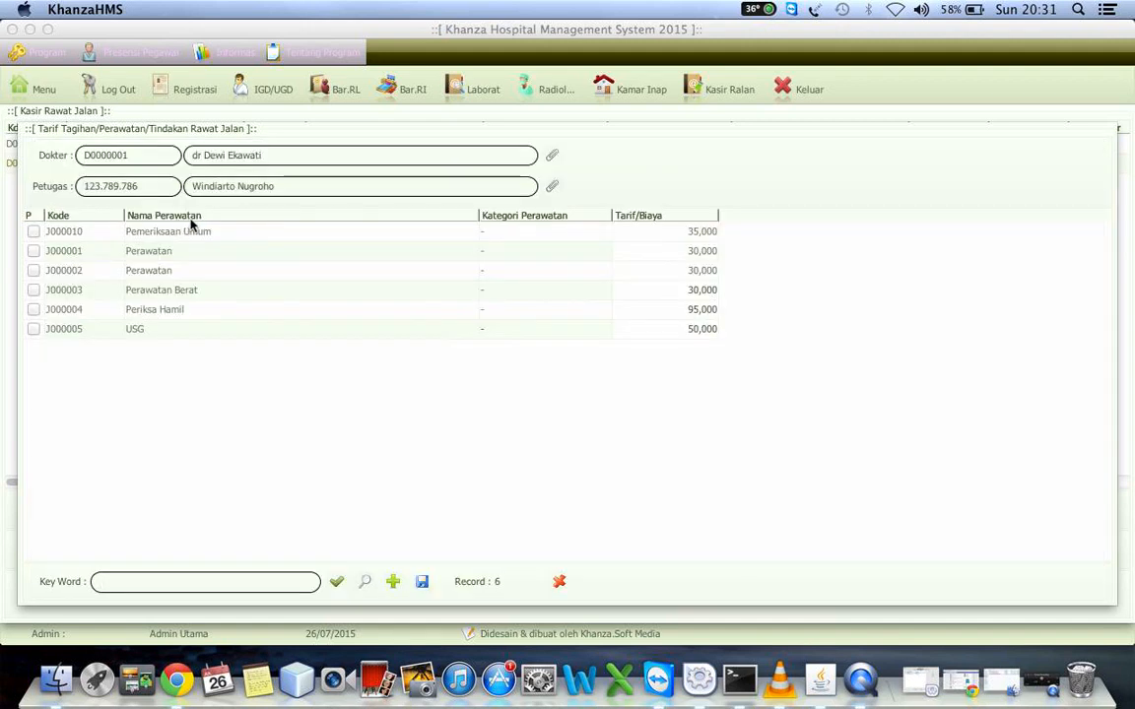
pyautogui.click(32, 232)
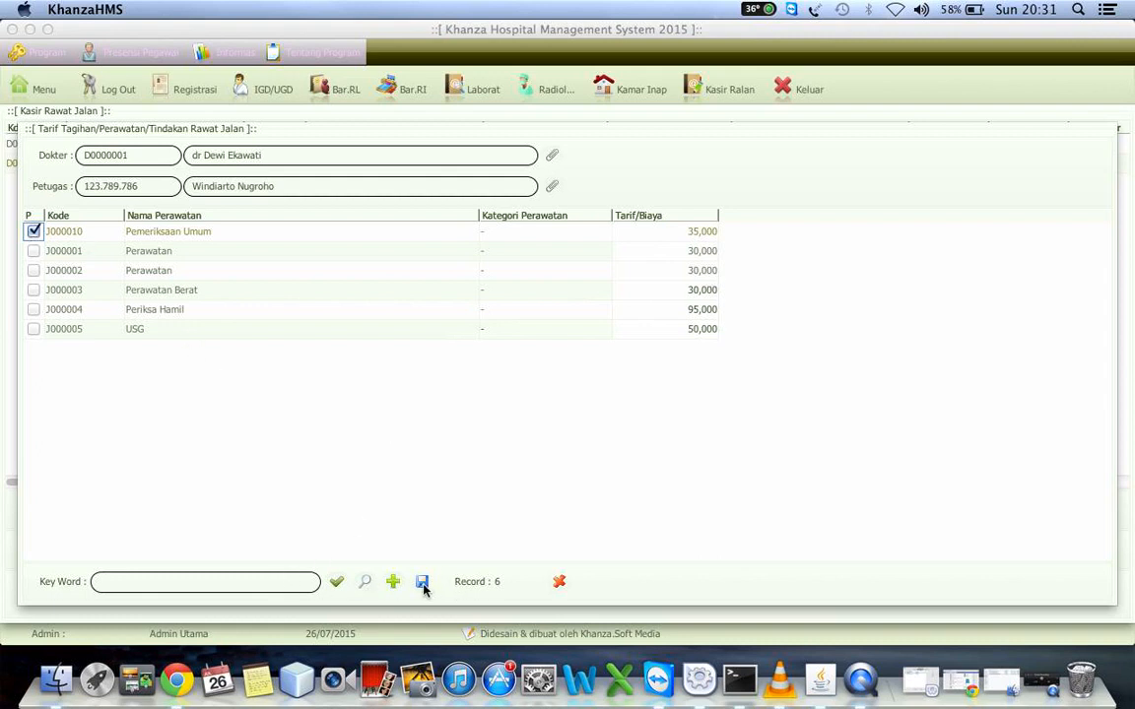
pyautogui.click(422, 583)
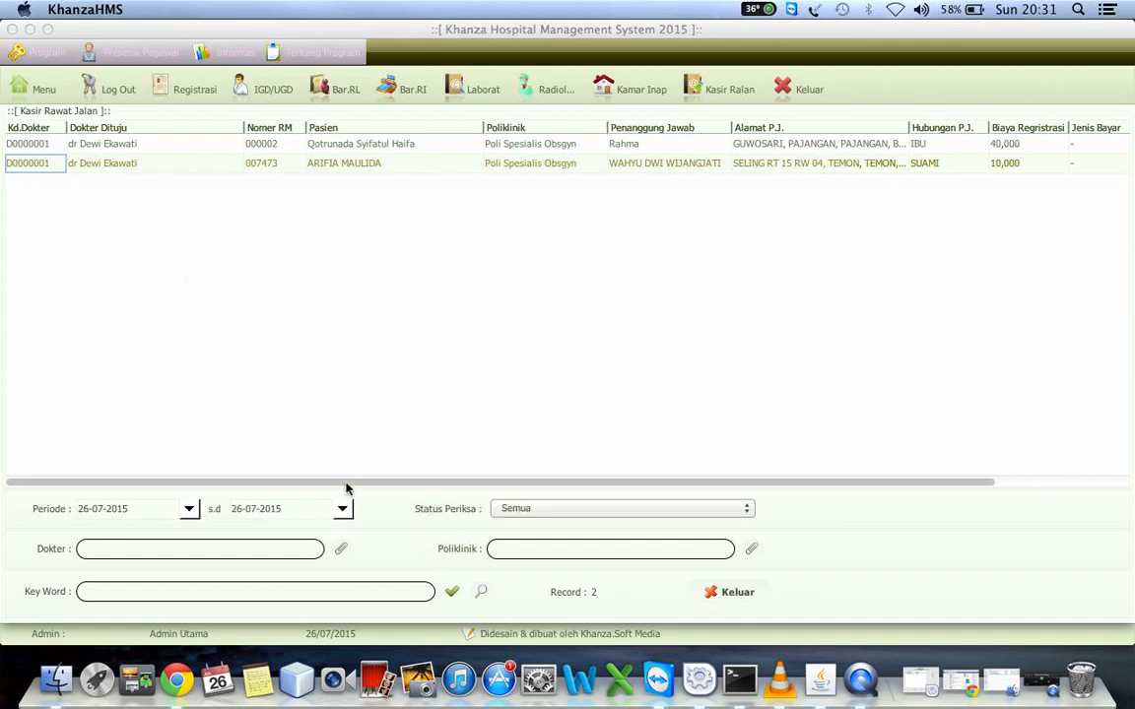
pyautogui.moveTo(346, 484); pyautogui.dragTo(278, 483)
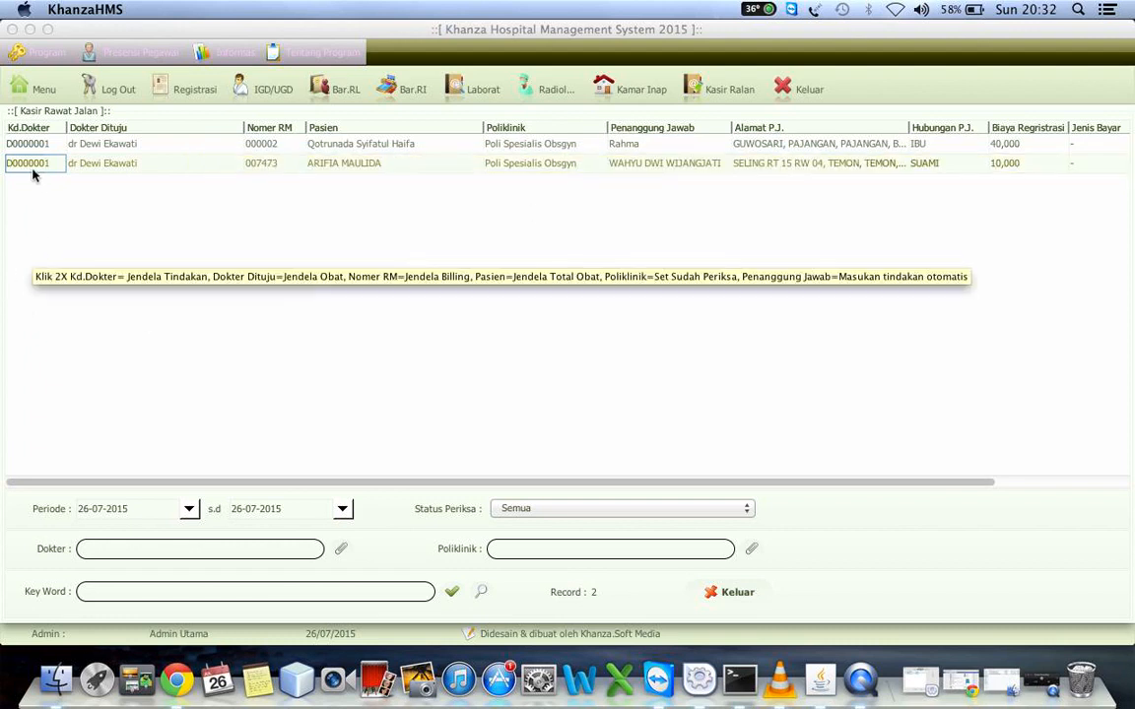
pyautogui.click(81, 168)
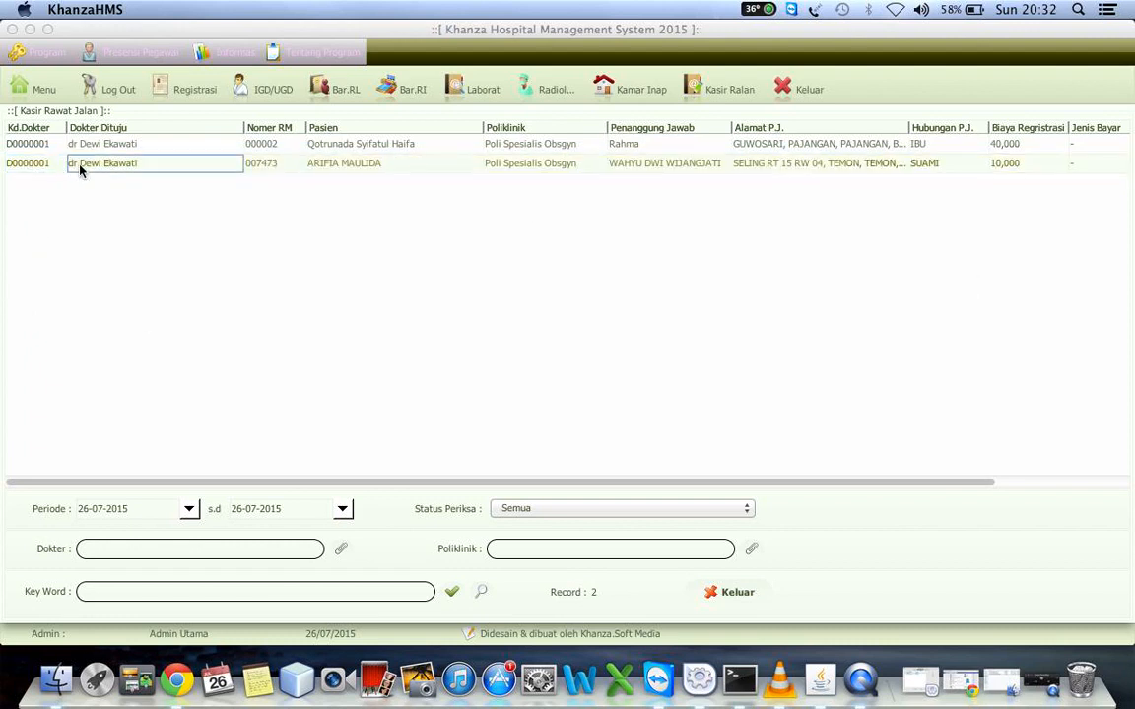
pyautogui.doubleClick(81, 169)
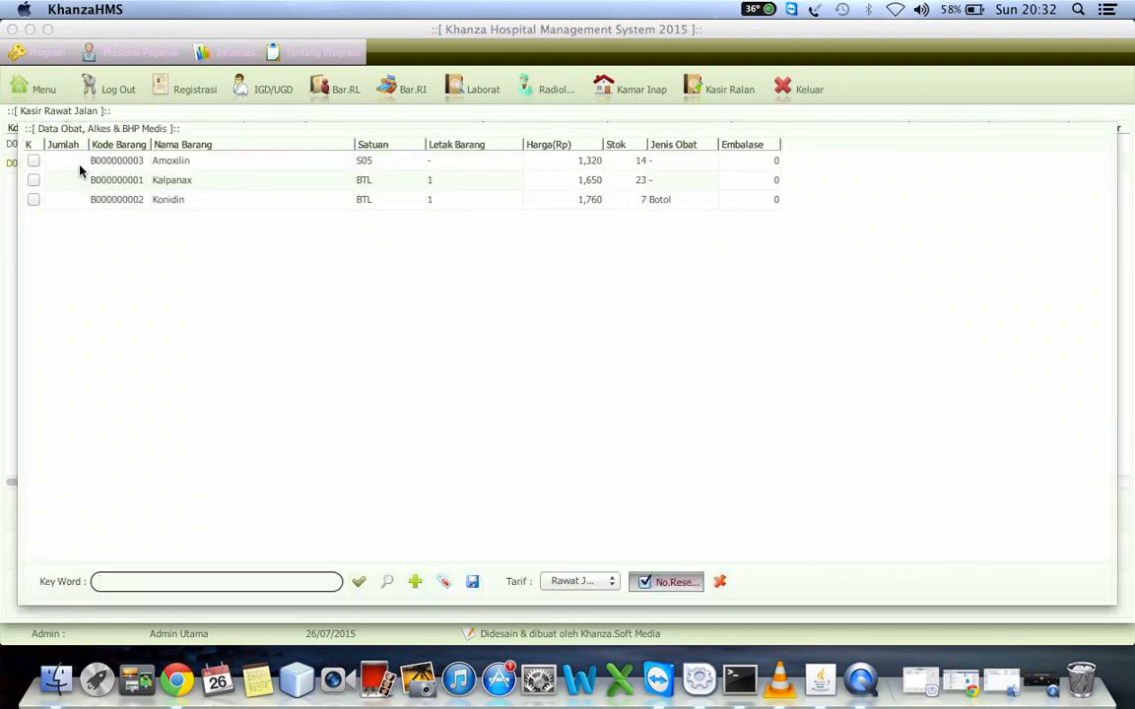
pyautogui.click(720, 582)
# - Open the second patient's medicine list and enter quantity 2 for Amoxilin and 1 for Konidin
pyautogui.rightClick(153, 168)
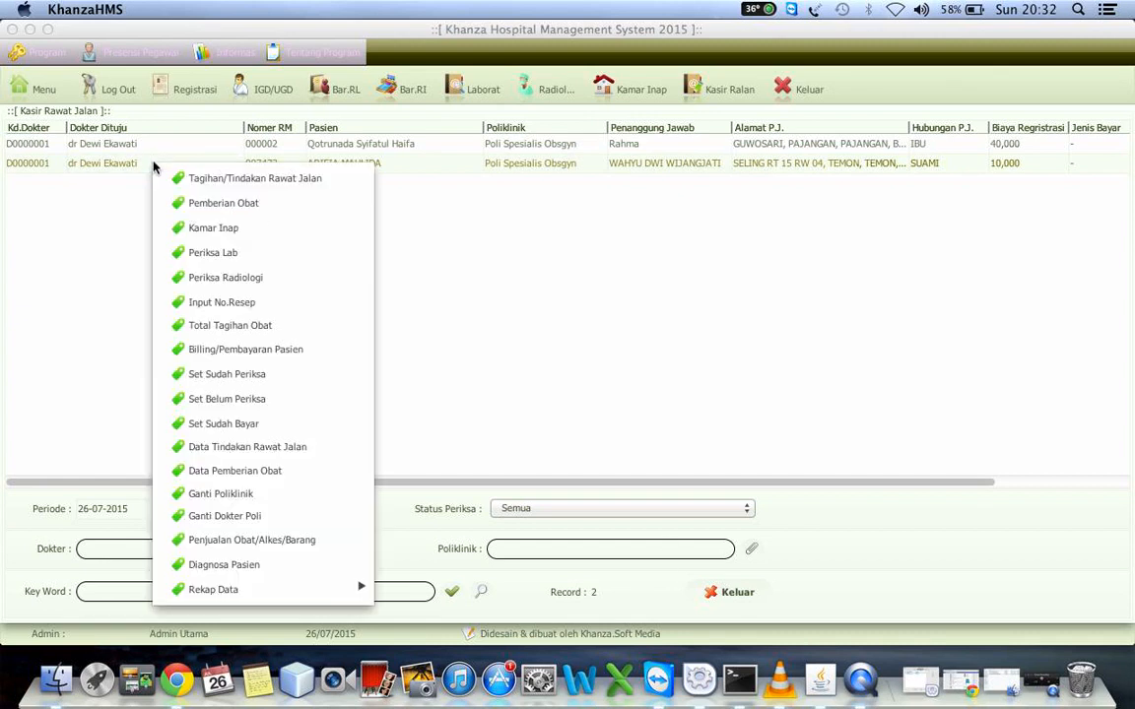
pyautogui.click(266, 216)
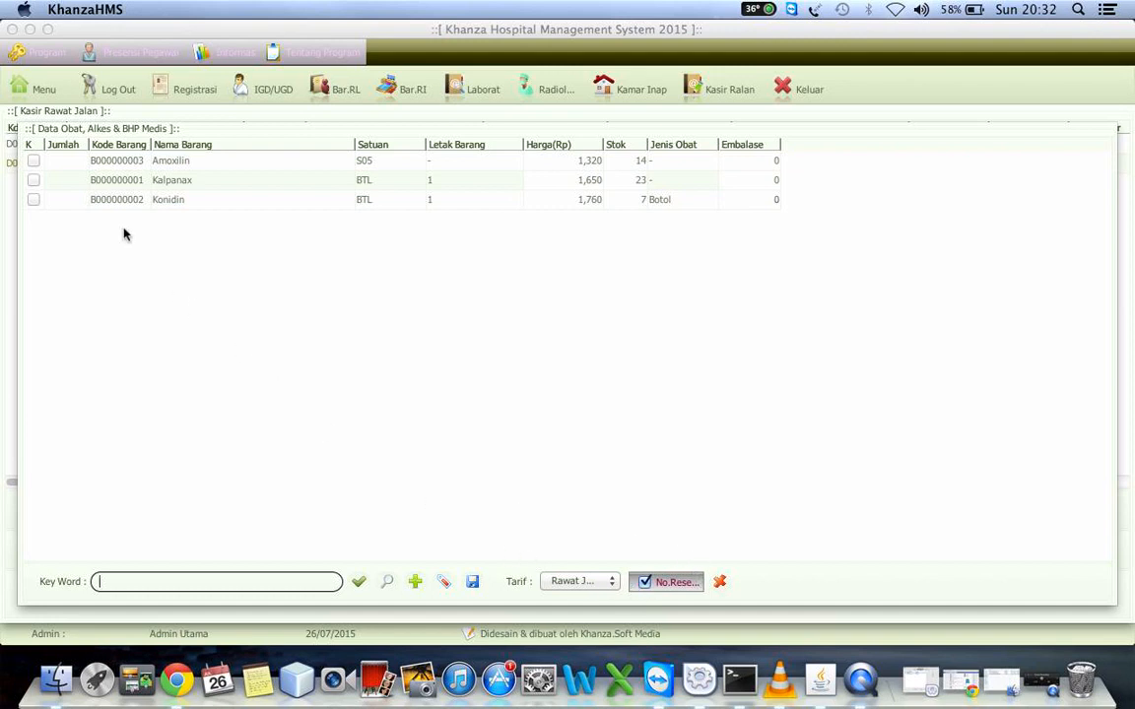
pyautogui.click(33, 165)
pyautogui.click(69, 168)
pyautogui.write('2')
pyautogui.press('Tab')
pyautogui.press('Down')
pyautogui.press('Left')
pyautogui.press('Down')
pyautogui.write('1')
pyautogui.press('Tab')
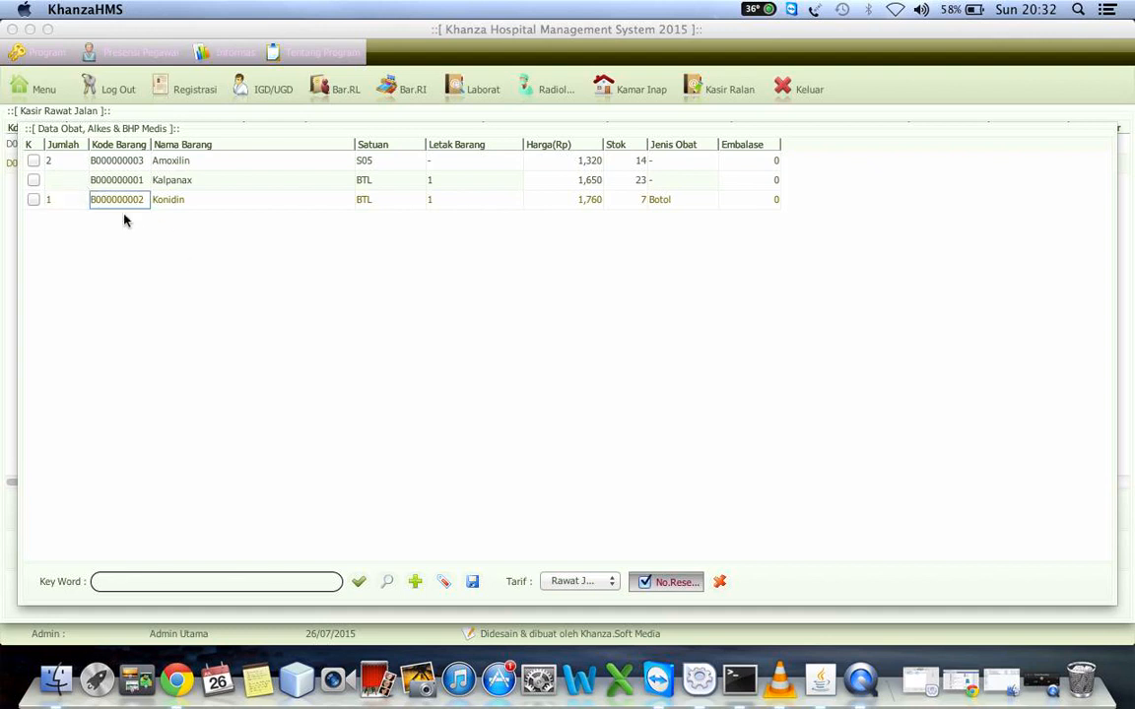
# - Clear Konidin's quantity and enter quantity 1 for Kalpanax instead
pyautogui.click(56, 202)
pyautogui.press('BackSpace')
pyautogui.press('Up')
pyautogui.write('1')
pyautogui.press('Tab')
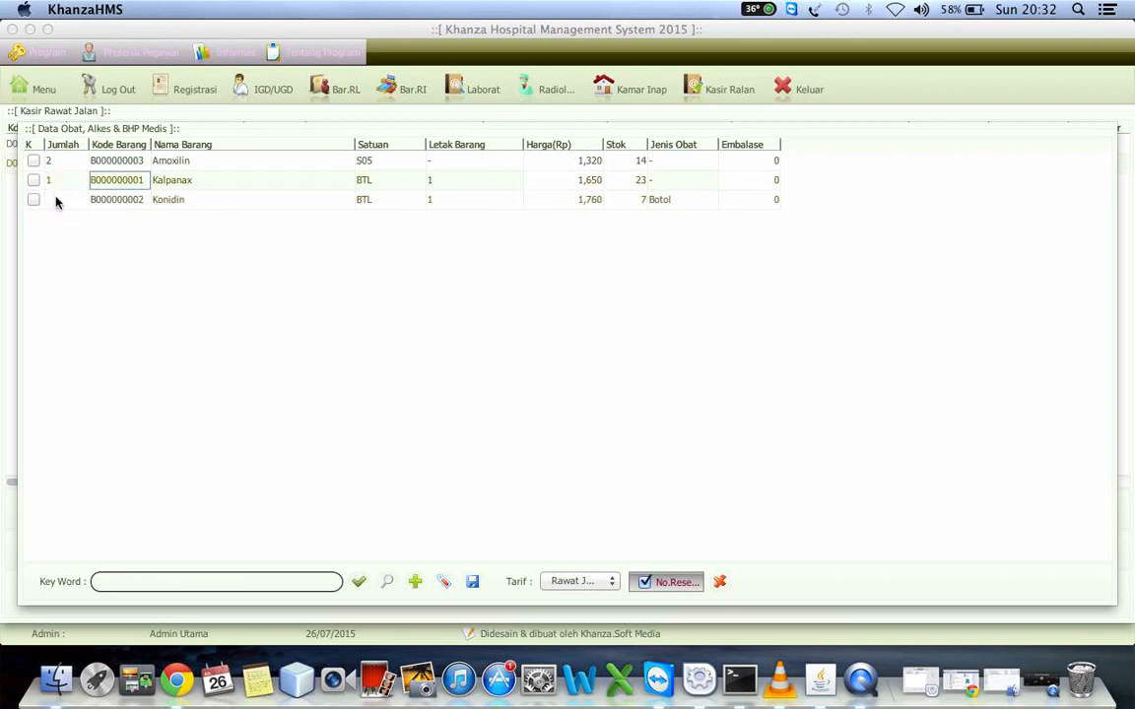
# - Clear Kalpanax's quantity and set Konidin's quantity back to 1
pyautogui.click(74, 185)
pyautogui.press('BackSpace')
pyautogui.click(76, 198)
pyautogui.write('1')
pyautogui.press('Tab')
pyautogui.press('Tab')
pyautogui.press('Tab')
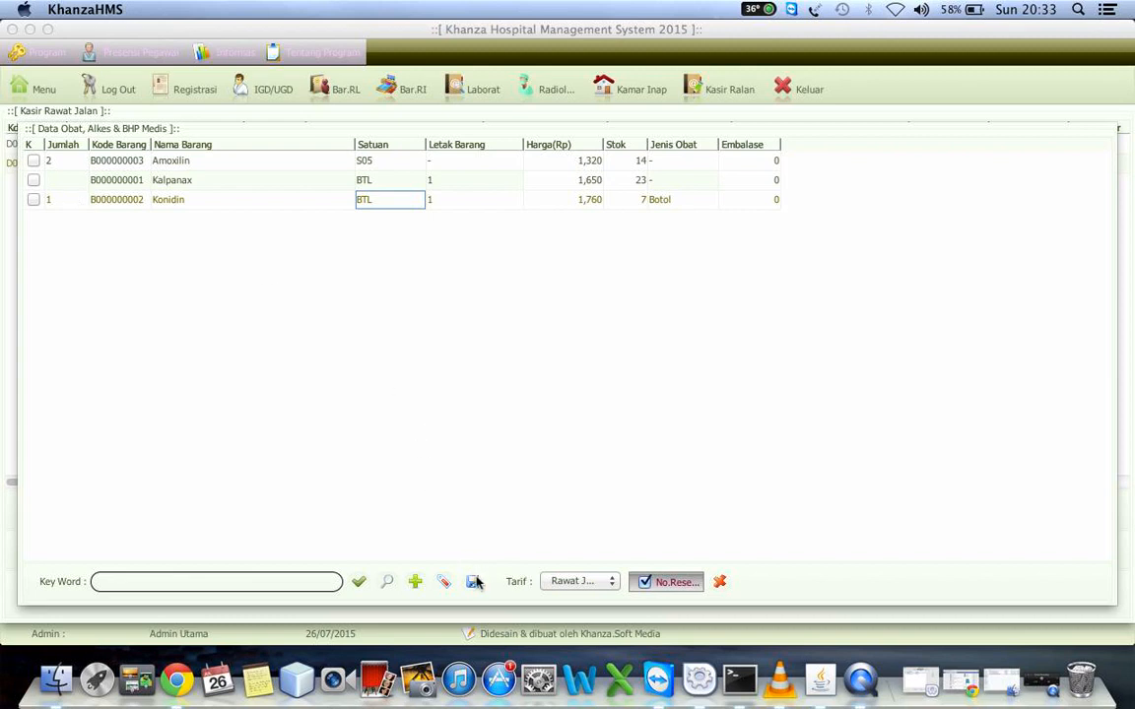
# - Turn off the prescription number option (No.Resep) and save the medicines for the second patient
pyautogui.click(641, 583)
pyautogui.click(643, 583)
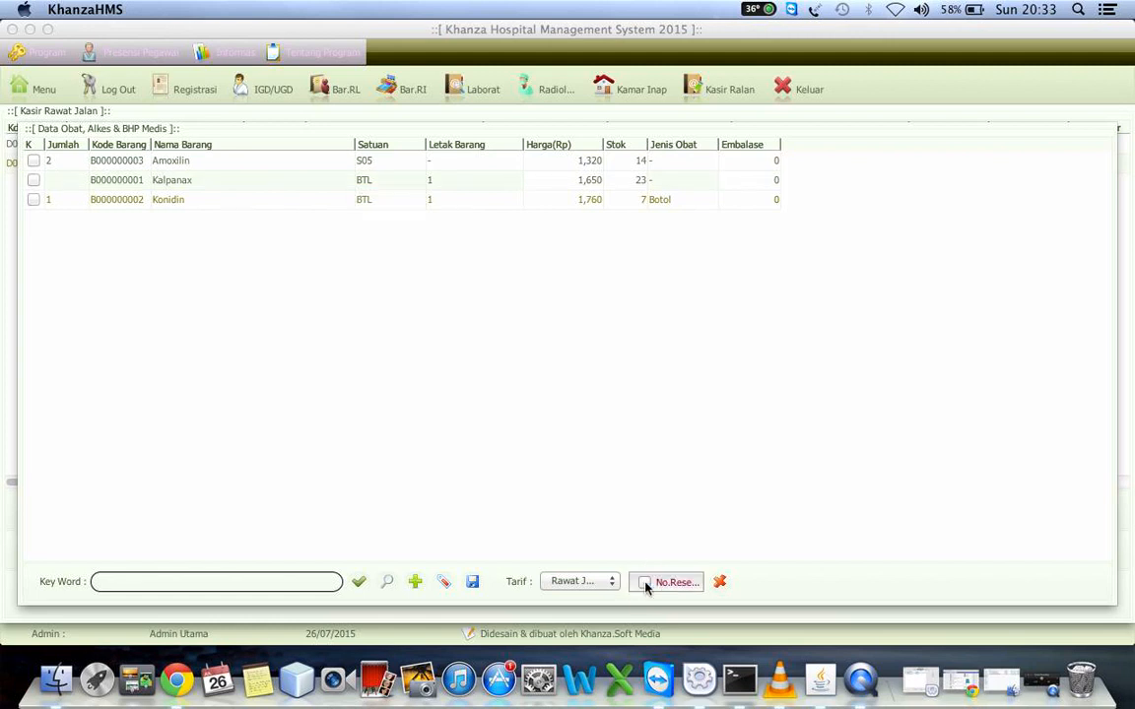
pyautogui.click(474, 584)
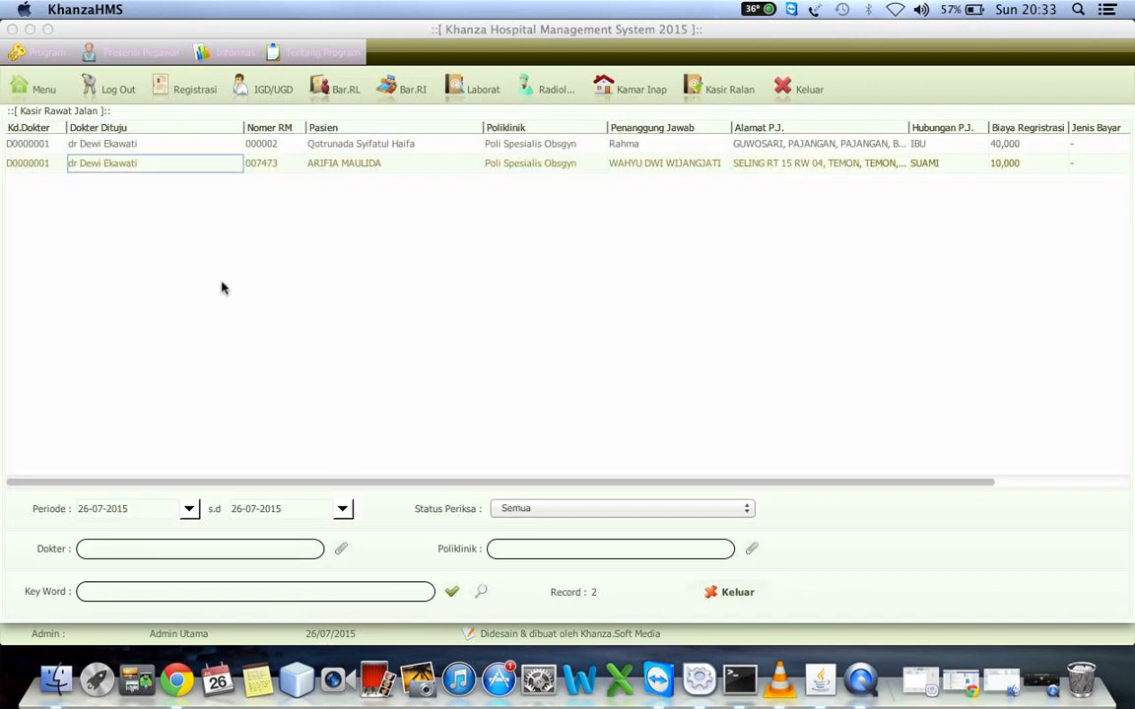
# - Reopen the second patient's medicine list, enter quantity 1 for Konidin in the last row, and leave Kalpanax's quantity empty
pyautogui.doubleClick(175, 172)
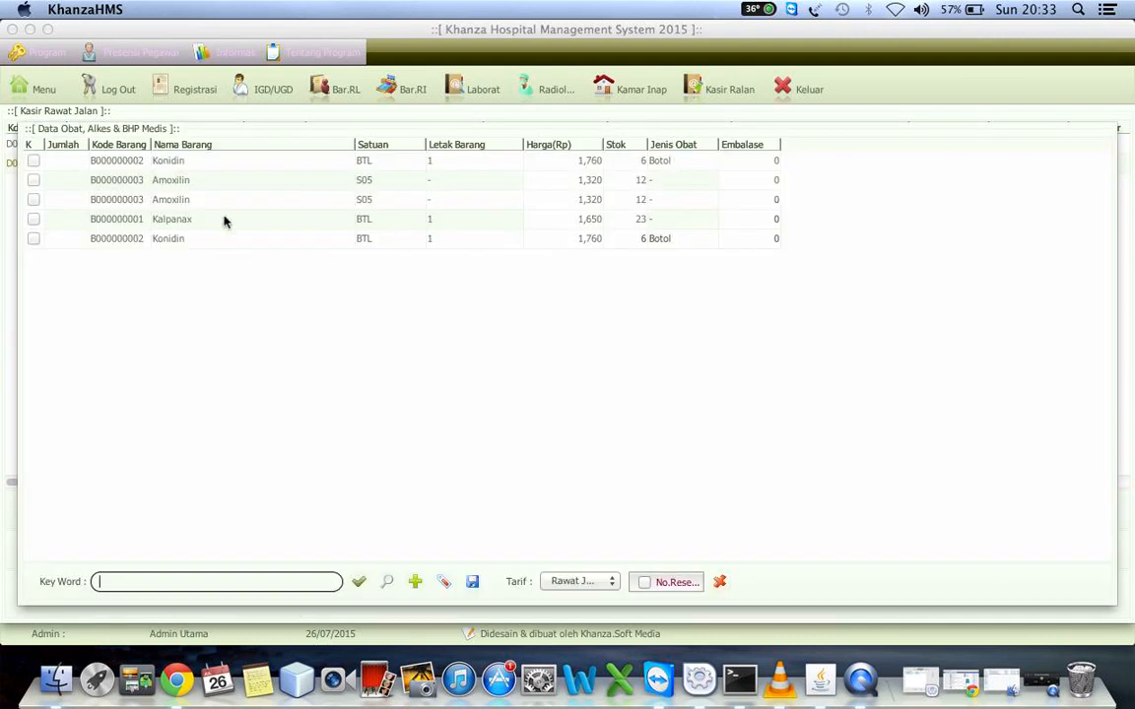
pyautogui.click(359, 584)
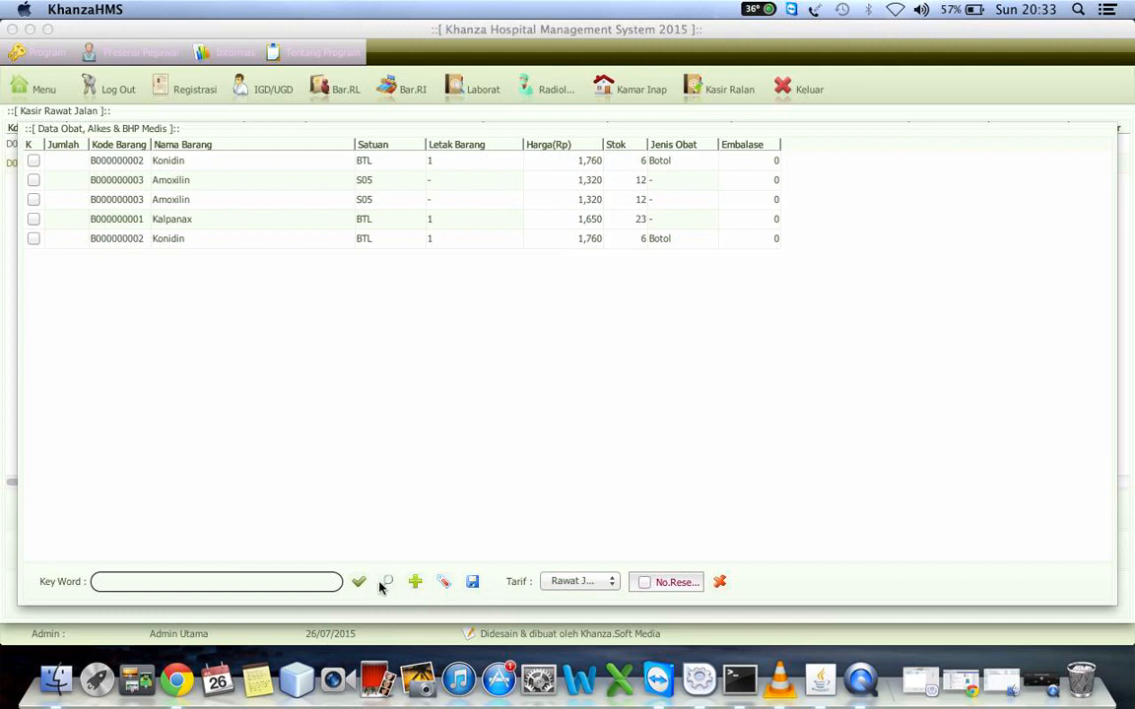
pyautogui.click(62, 225)
pyautogui.click(66, 237)
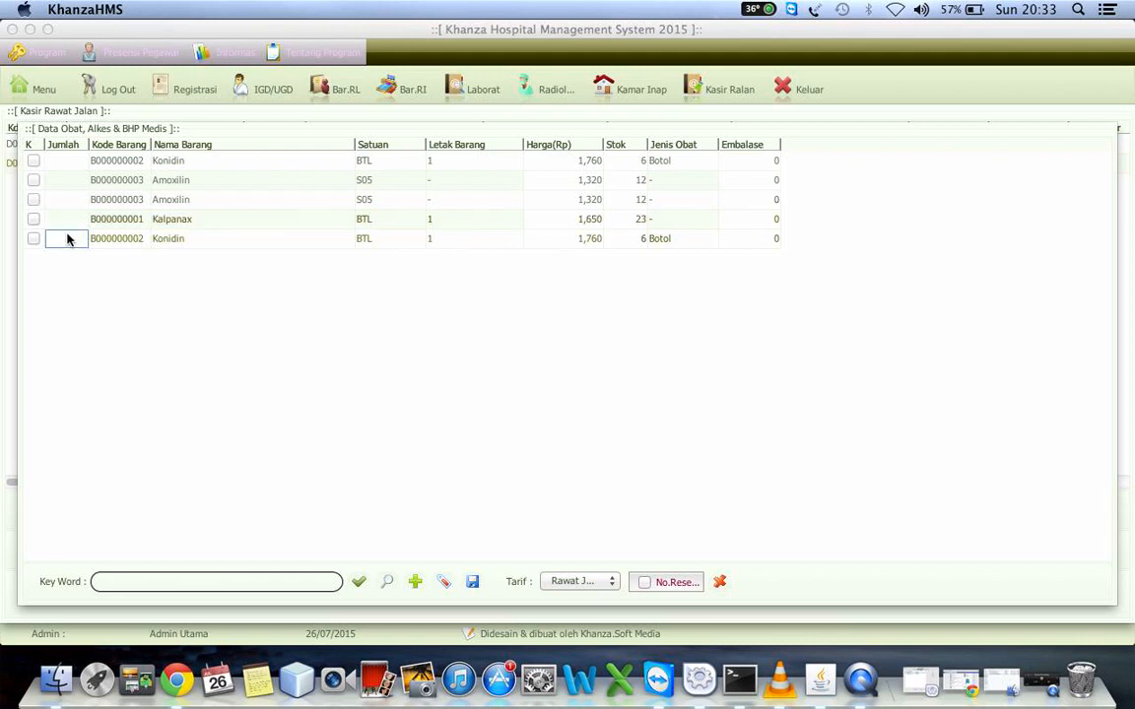
pyautogui.write('1')
pyautogui.press('Up')
pyautogui.write('2')
pyautogui.press('BackSpace')
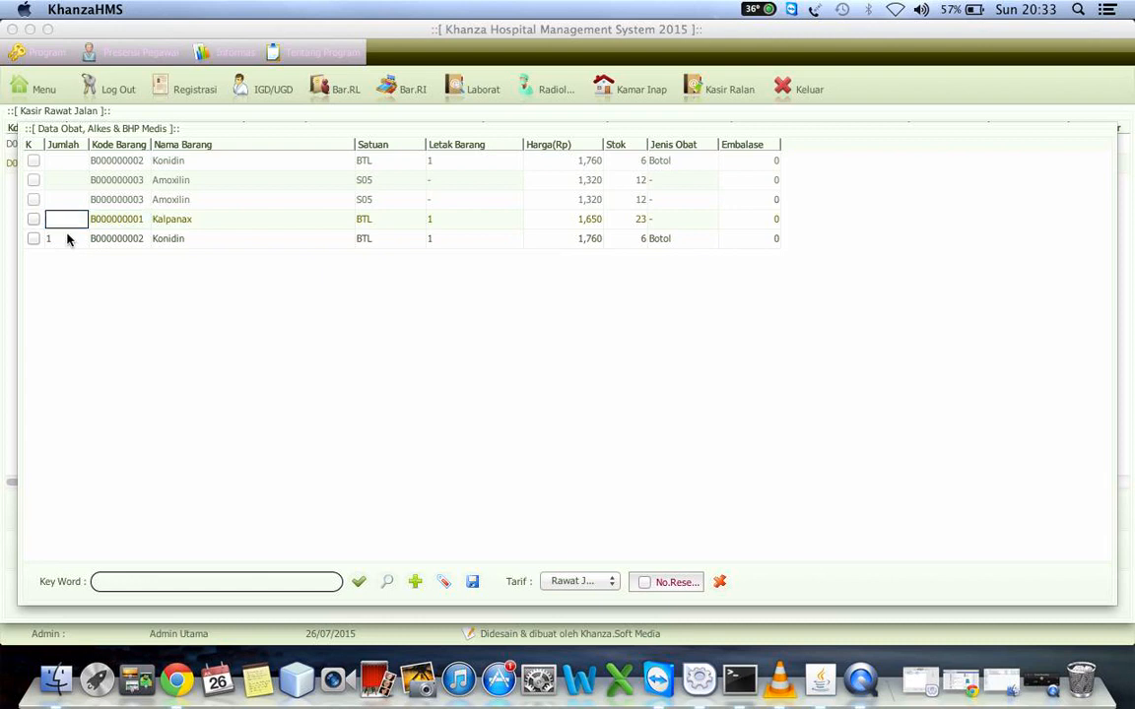
# - View the prescription form (Resep Obat) through the No.Resep option, and leave the medicine list without saving
pyautogui.click(645, 582)
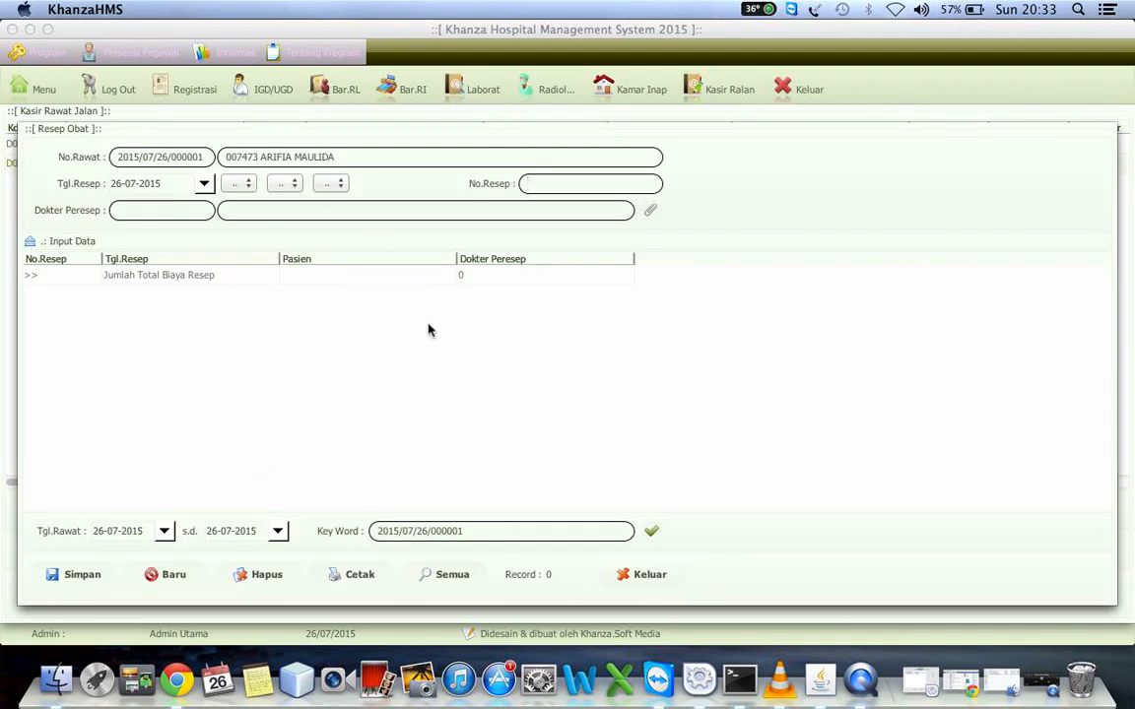
pyautogui.click(622, 573)
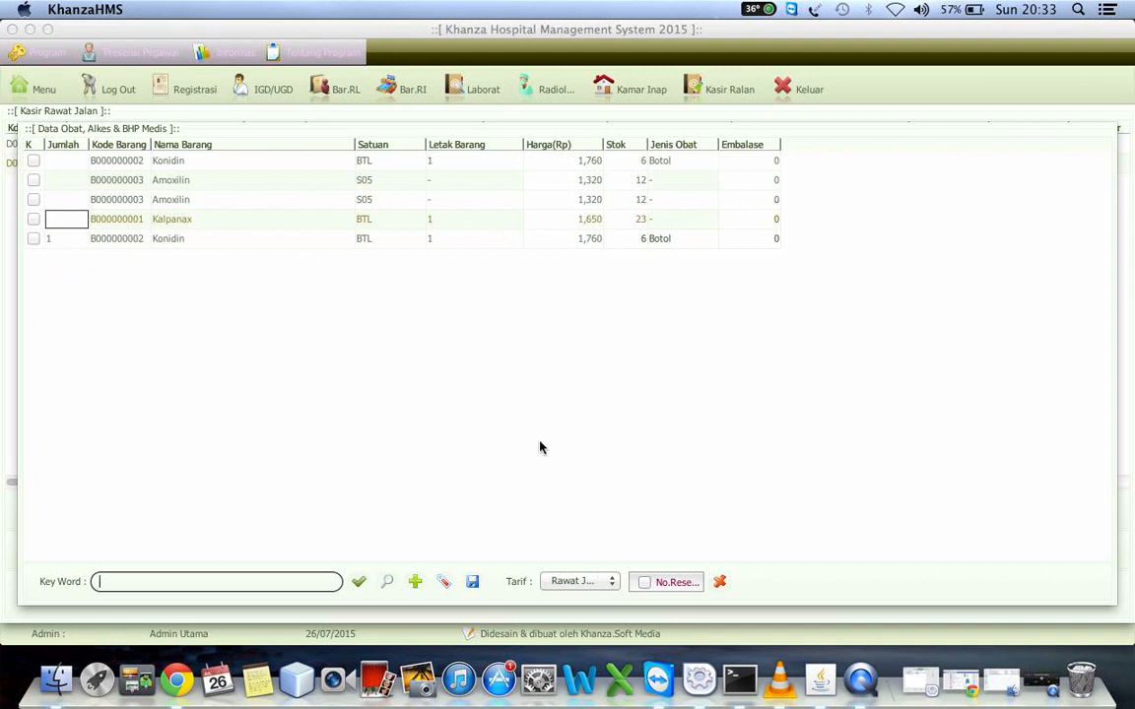
pyautogui.click(646, 584)
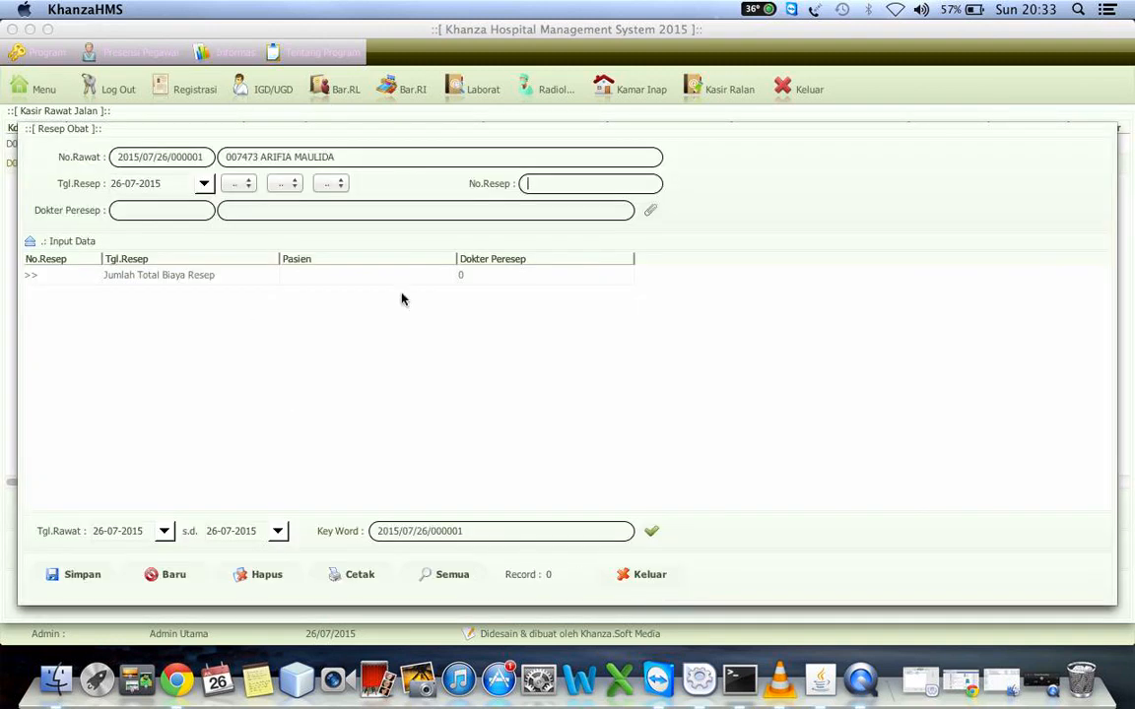
pyautogui.click(641, 574)
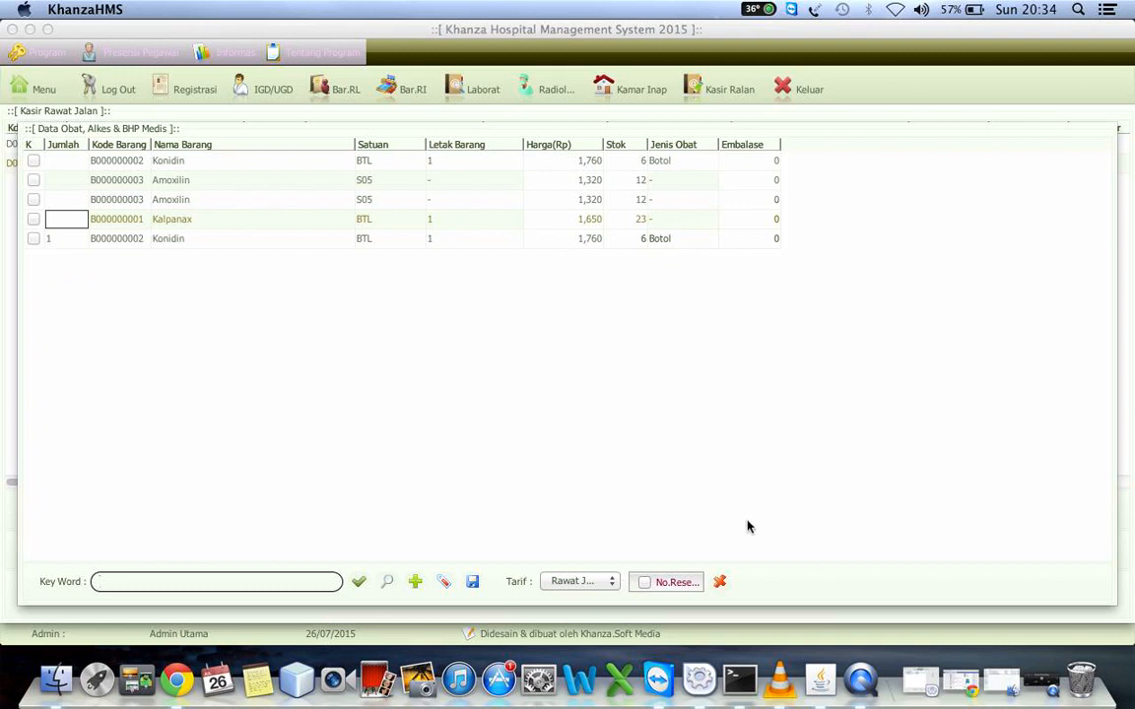
pyautogui.click(721, 583)
# - Open the second patient's outpatient billing, examine all treatment and medicine charge lines, and close it without saving the payment
pyautogui.click(32, 162)
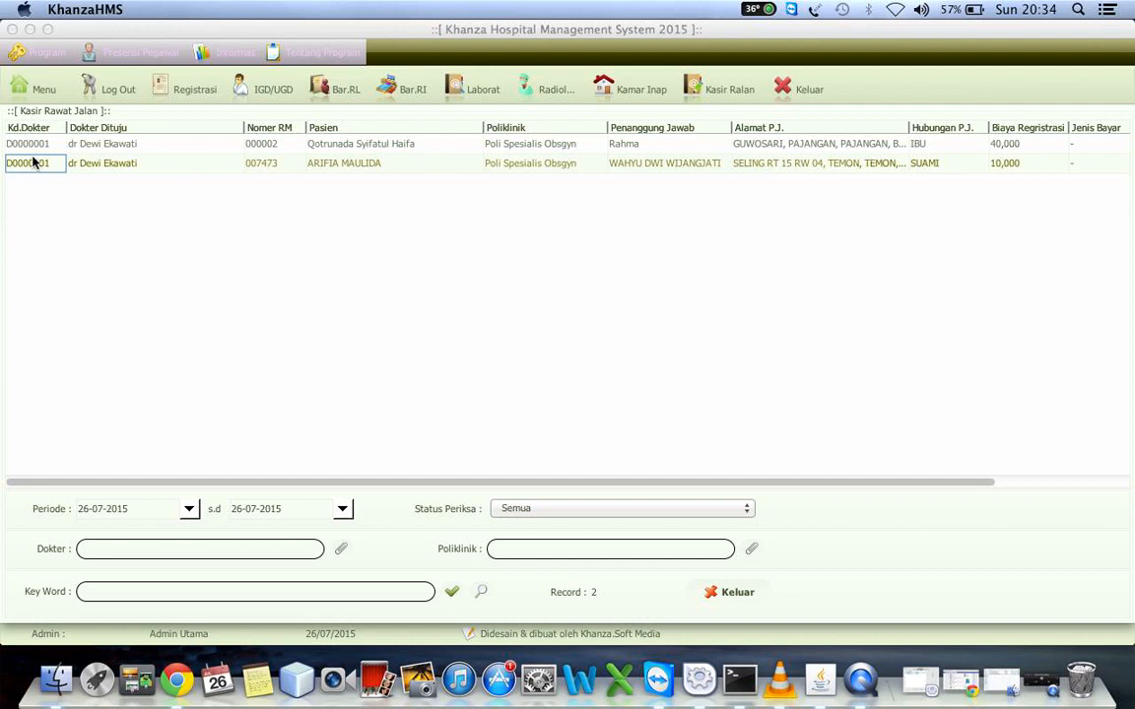
pyautogui.click(147, 166)
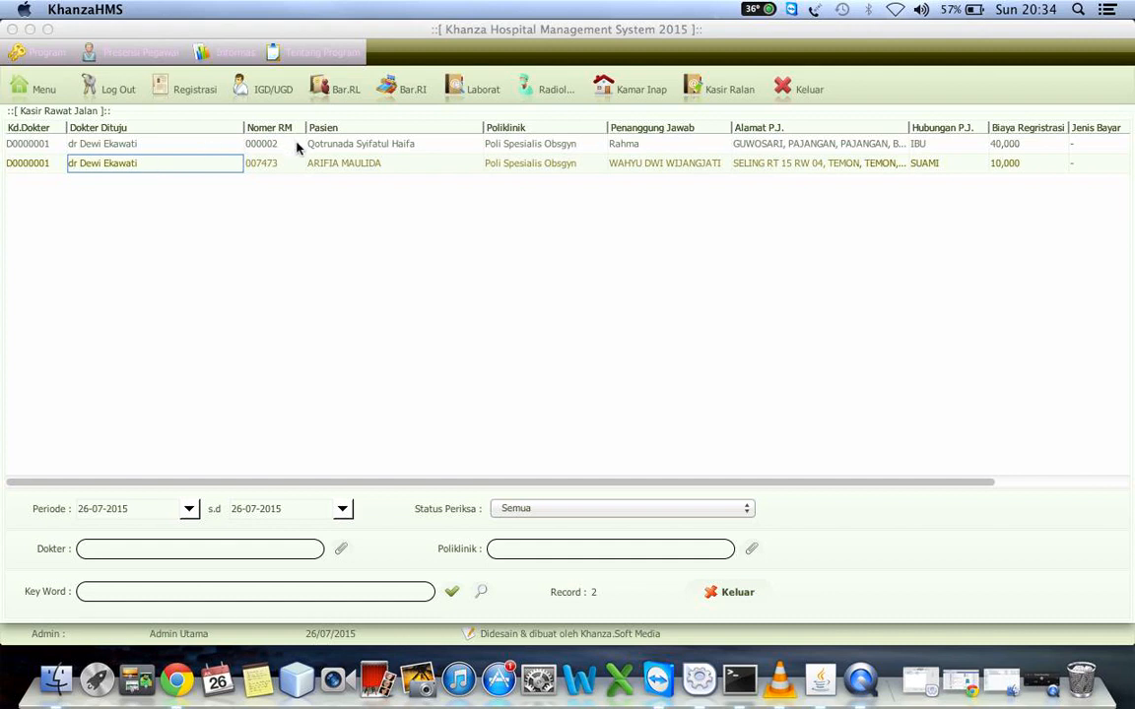
pyautogui.click(274, 164)
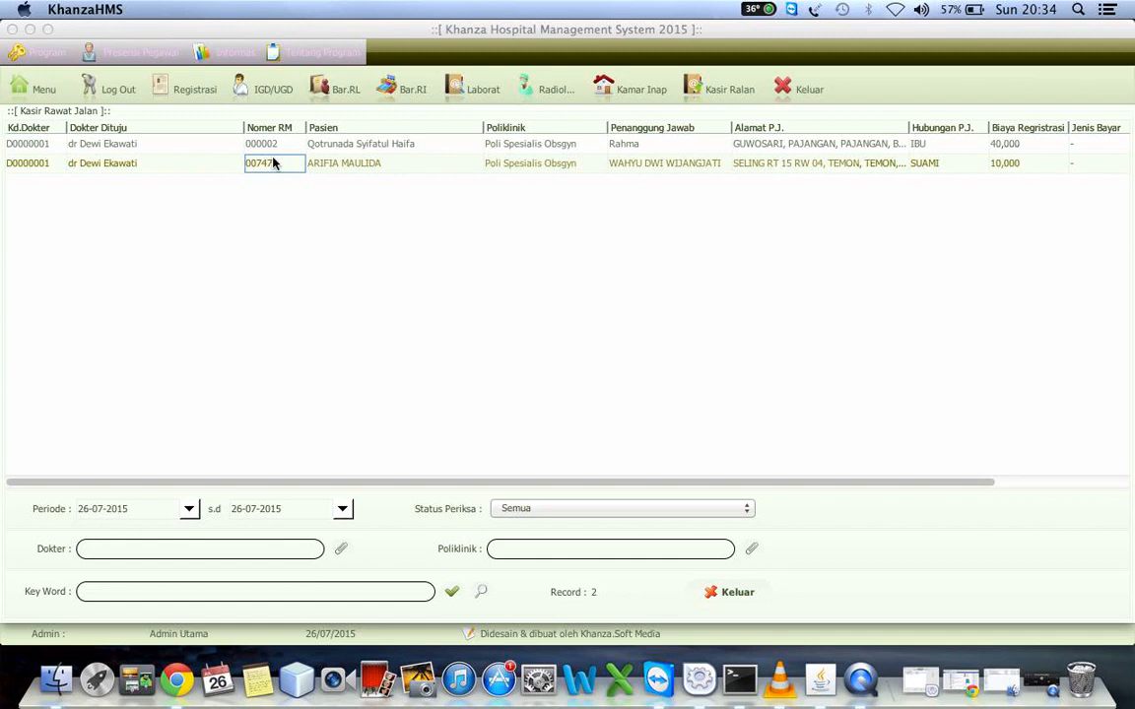
pyautogui.doubleClick(274, 163)
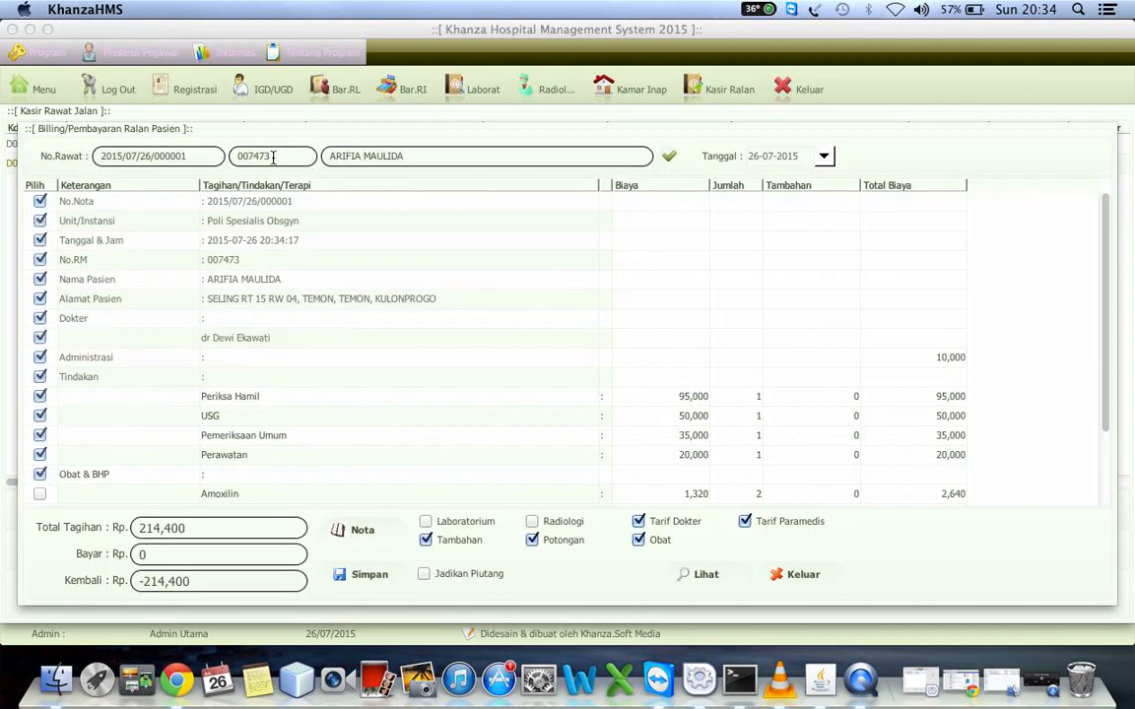
pyautogui.click(380, 340)
pyautogui.press('Down')
pyautogui.press('Down')
pyautogui.press('Down')
pyautogui.press('Down')
pyautogui.press('Down')
pyautogui.press('Down')
pyautogui.press('Down')
pyautogui.press('Down')
pyautogui.press('Down')
pyautogui.press('Down')
pyautogui.press('Down')
pyautogui.press('Down')
pyautogui.press('Down')
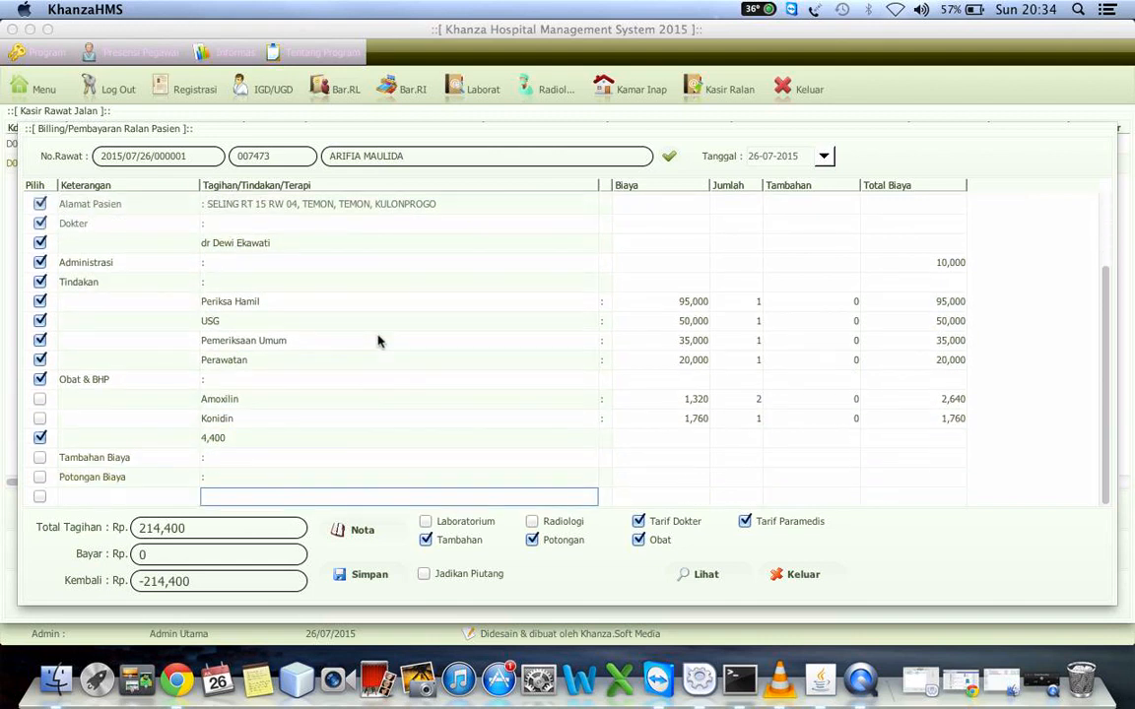
pyautogui.press('Up')
pyautogui.press('Up')
pyautogui.press('Up')
pyautogui.press('Up')
pyautogui.press('Up')
pyautogui.press('Up')
pyautogui.press('Up')
pyautogui.press('Up')
pyautogui.press('Up')
pyautogui.press('Up')
pyautogui.press('Up')
pyautogui.press('Up')
pyautogui.press('Up')
pyautogui.press('Up')
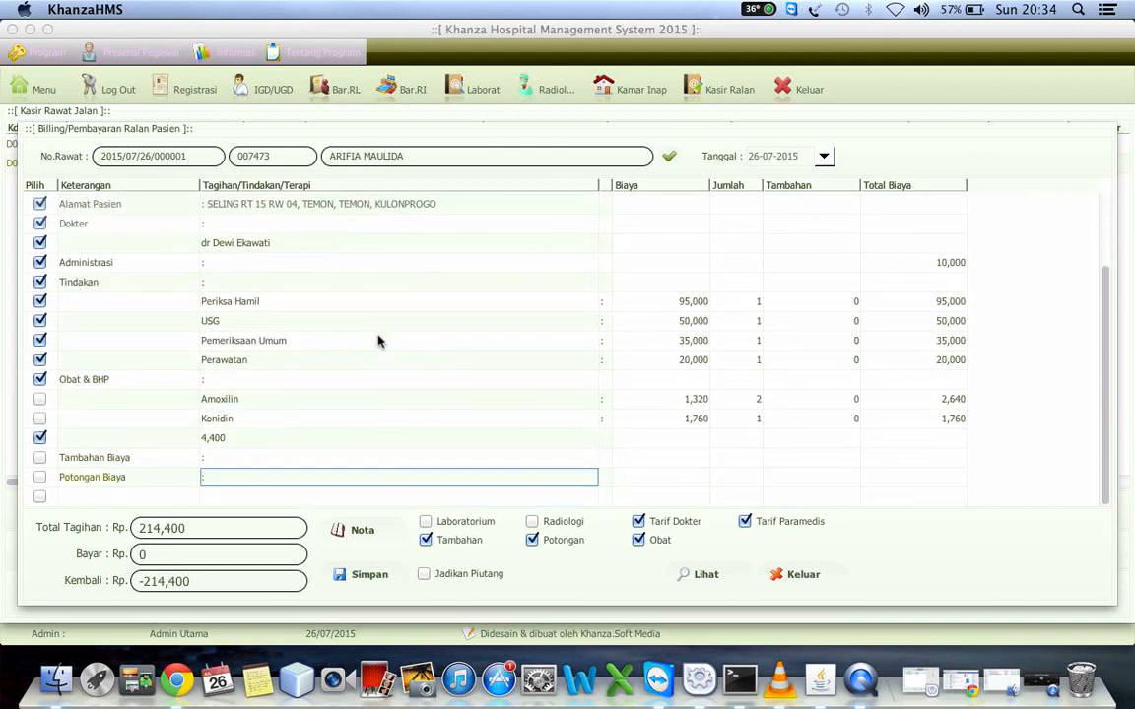
pyautogui.press('Up')
pyautogui.press('Up')
pyautogui.press('Up')
pyautogui.press('Up')
pyautogui.press('Up')
pyautogui.press('Up')
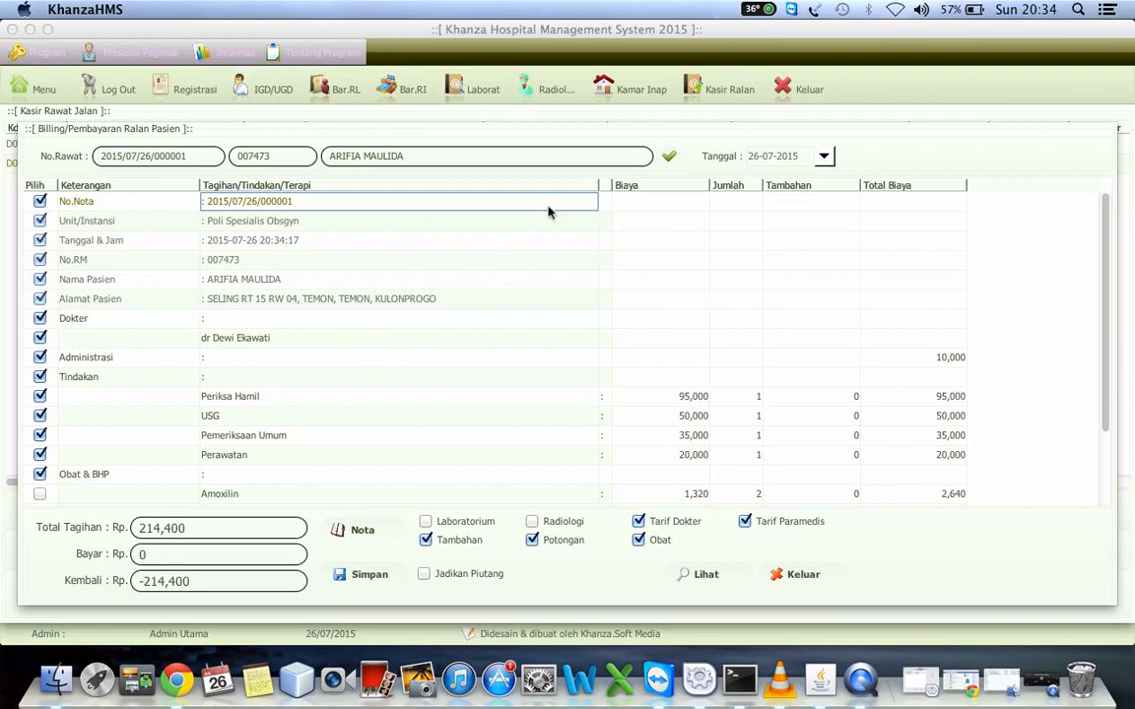
pyautogui.click(800, 577)
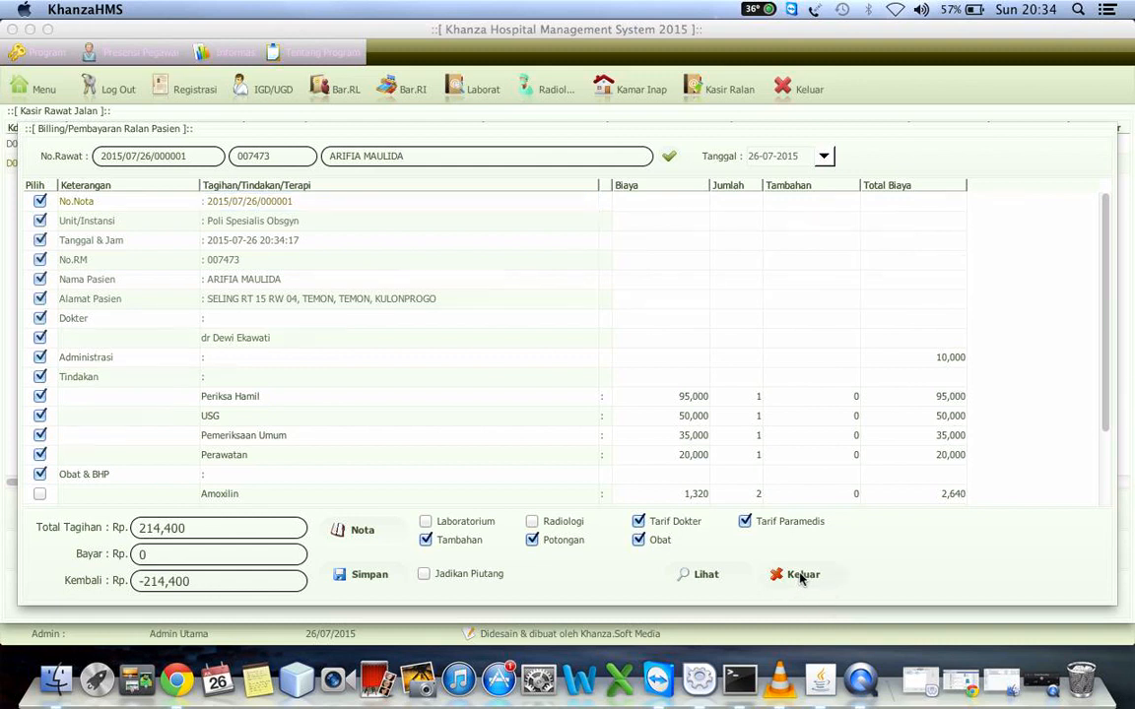
pyautogui.click(705, 379)
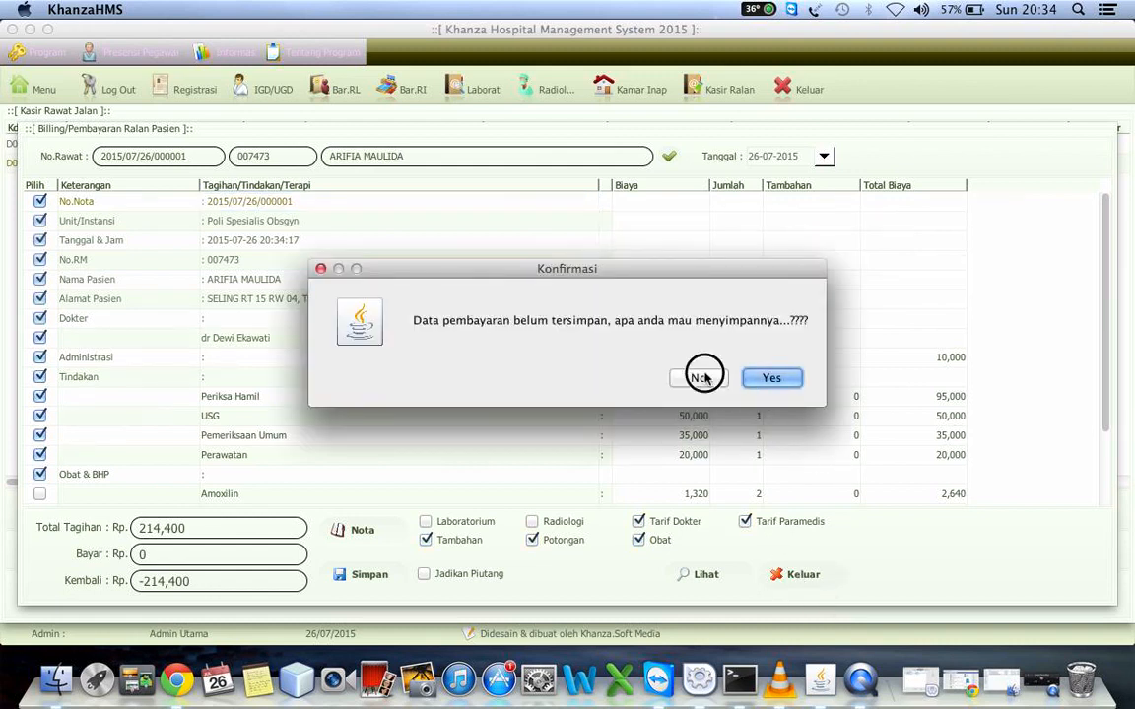
# - Reopen the second patient's billing, and view the treatment list (Tindakan) and medicine list (Obat & BHP), closing each without changes
pyautogui.click(271, 165)
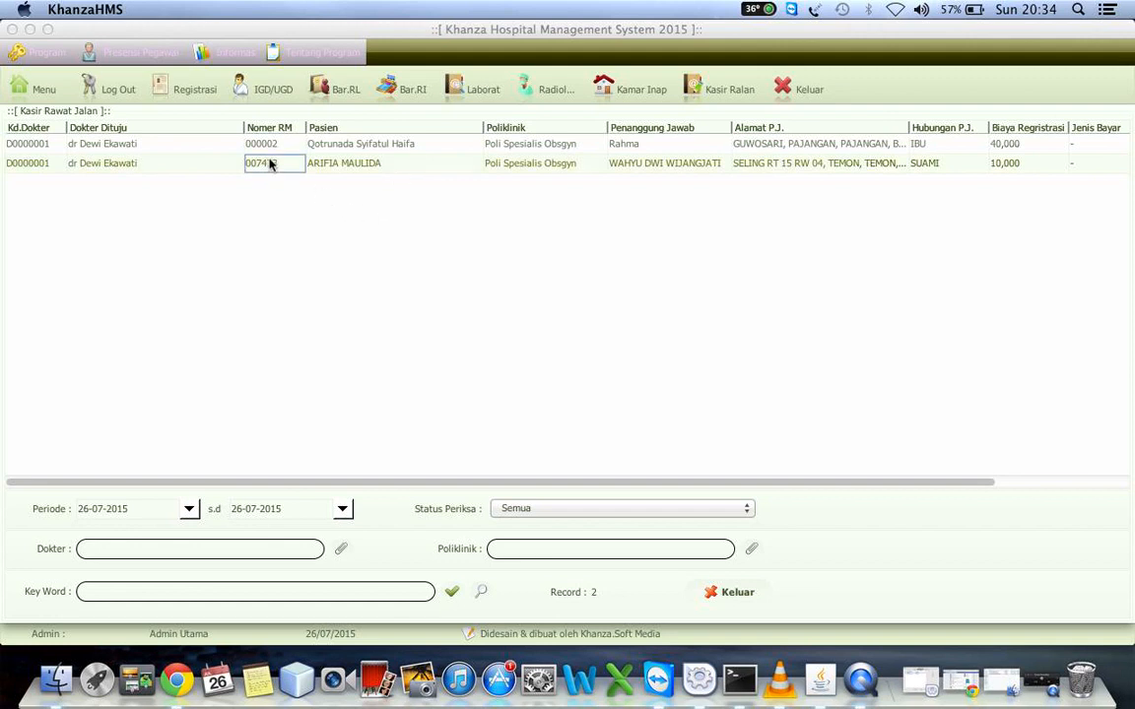
pyautogui.doubleClick(271, 164)
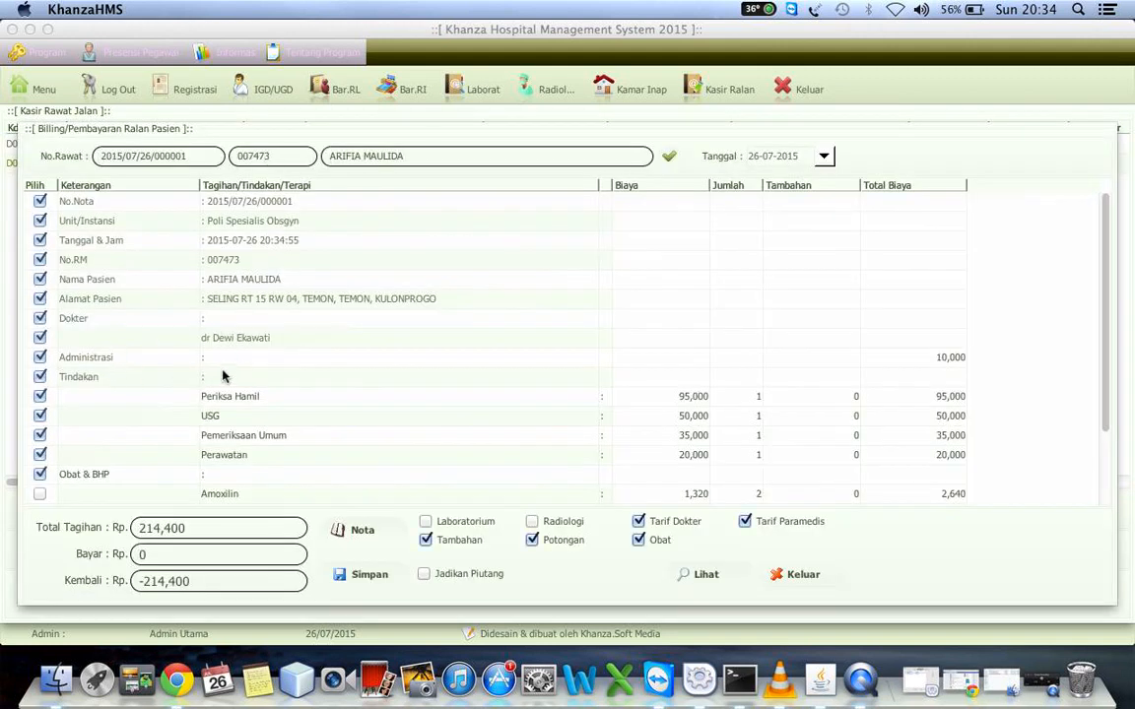
pyautogui.doubleClick(82, 379)
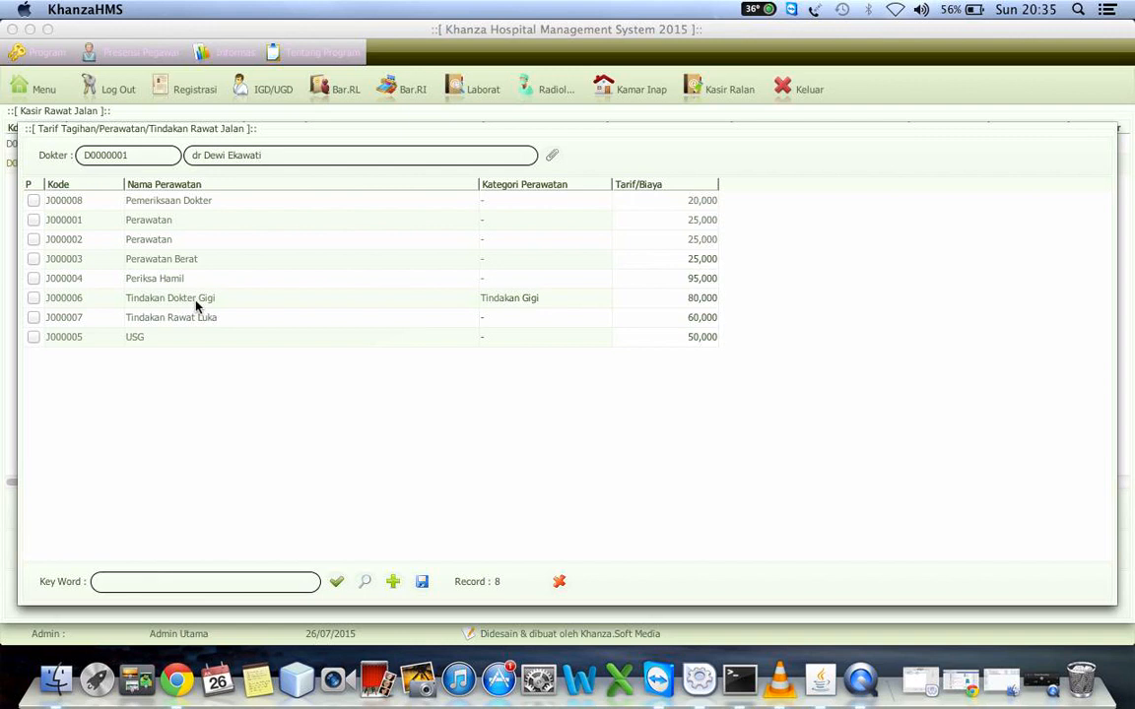
pyautogui.click(559, 581)
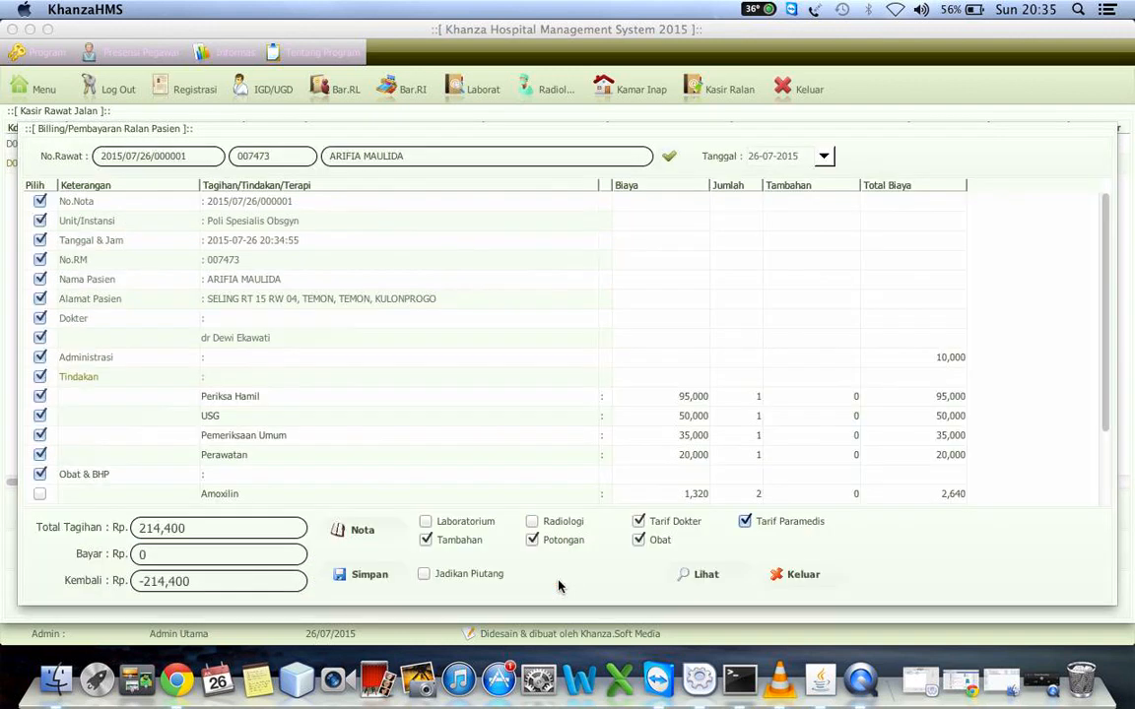
pyautogui.doubleClick(111, 477)
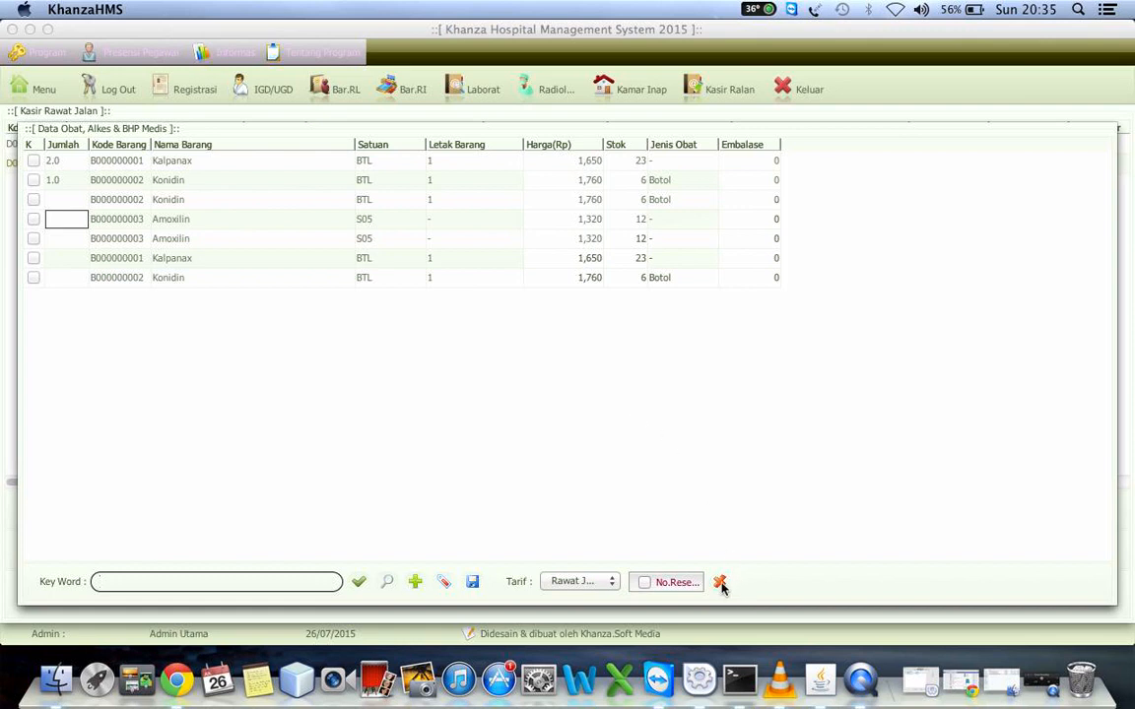
pyautogui.click(720, 582)
# - Examine all charge lines of the second patient's bill down to the last row
pyautogui.click(443, 319)
pyautogui.press('Down')
pyautogui.press('Down')
pyautogui.press('Down')
pyautogui.press('Down')
pyautogui.press('Down')
pyautogui.press('Down')
pyautogui.press('Down')
pyautogui.press('Down')
pyautogui.press('Down')
pyautogui.press('Down')
pyautogui.press('Down')
pyautogui.press('Down')
pyautogui.press('Down')
pyautogui.press('Down')
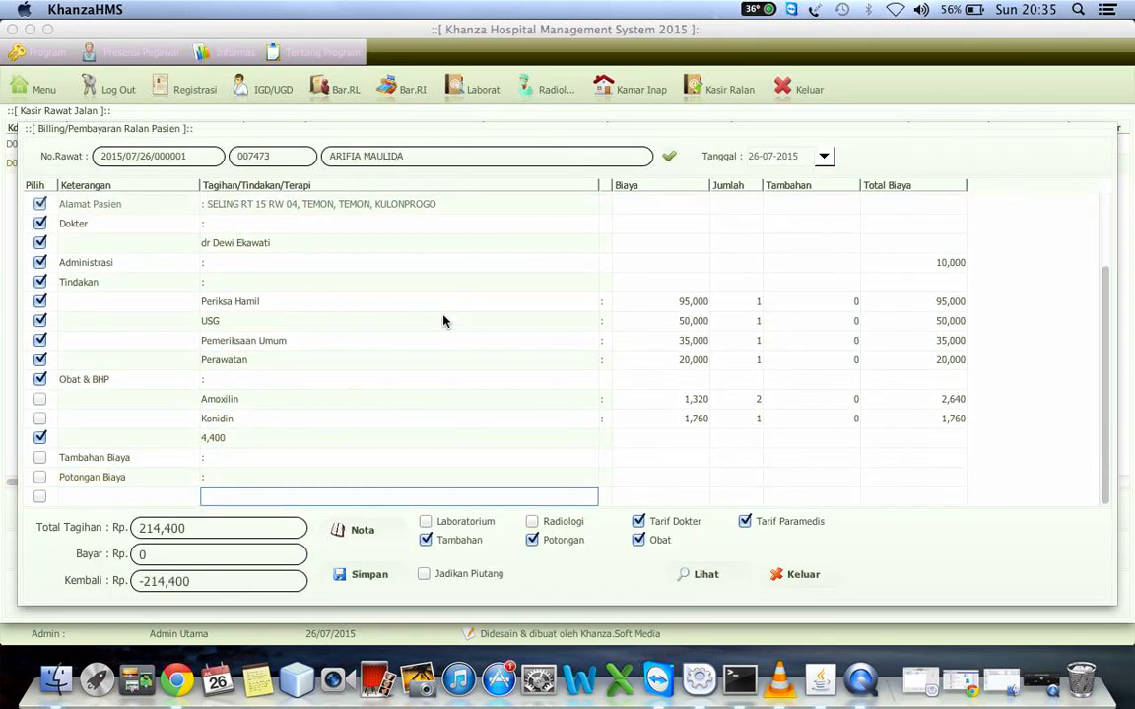
# - Generate the printable bill for the second patient, choosing Nota as the document type
pyautogui.click(360, 532)
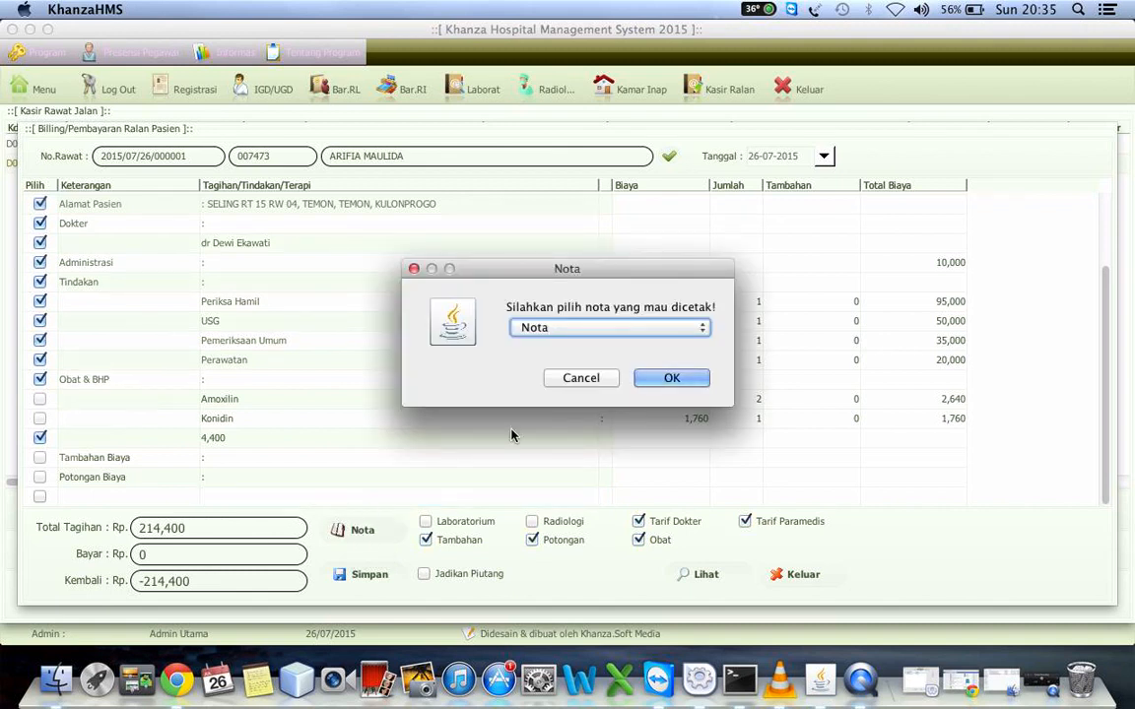
pyautogui.click(603, 327)
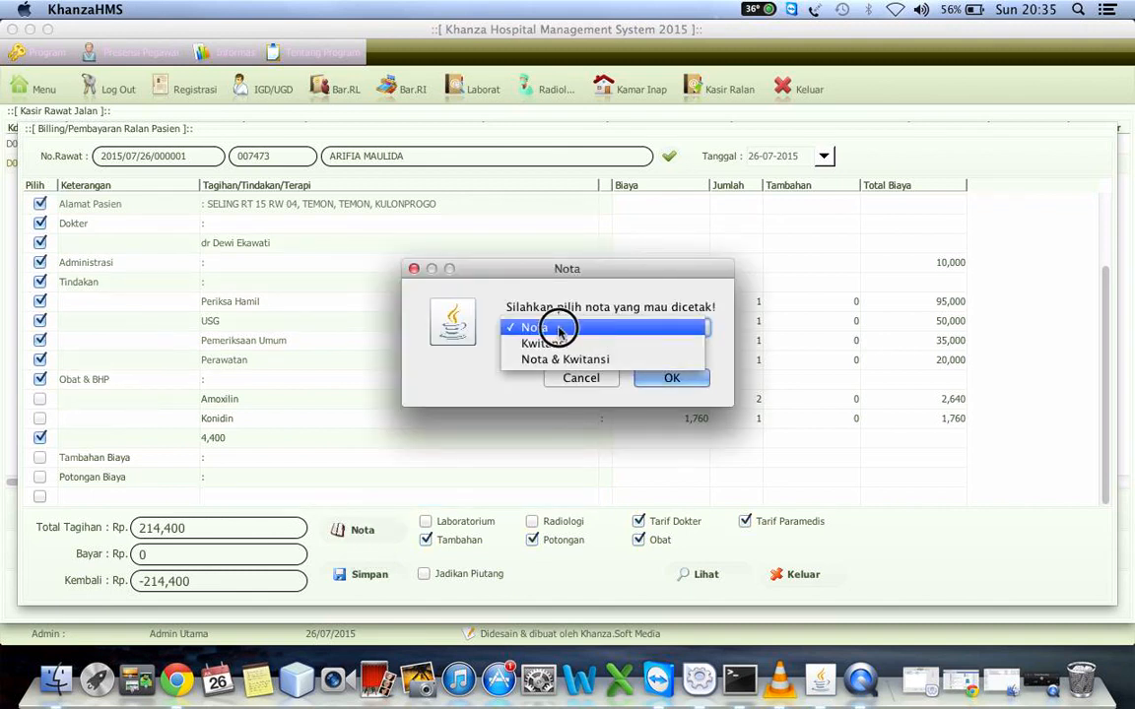
pyautogui.click(564, 327)
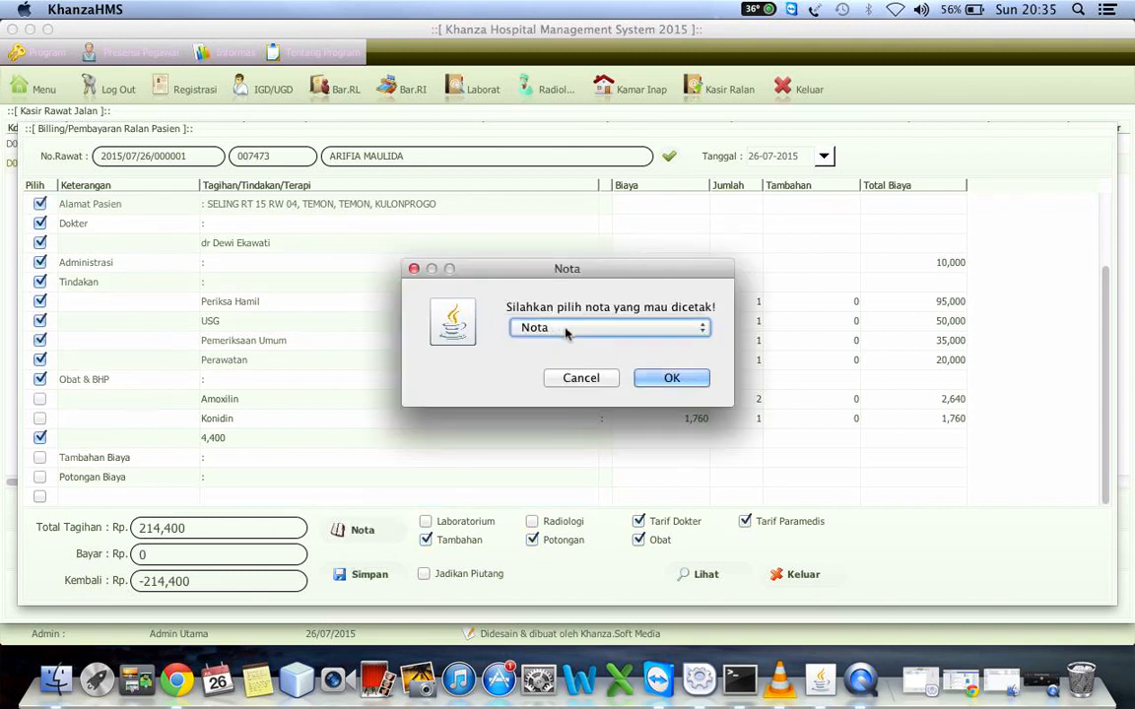
pyautogui.click(676, 387)
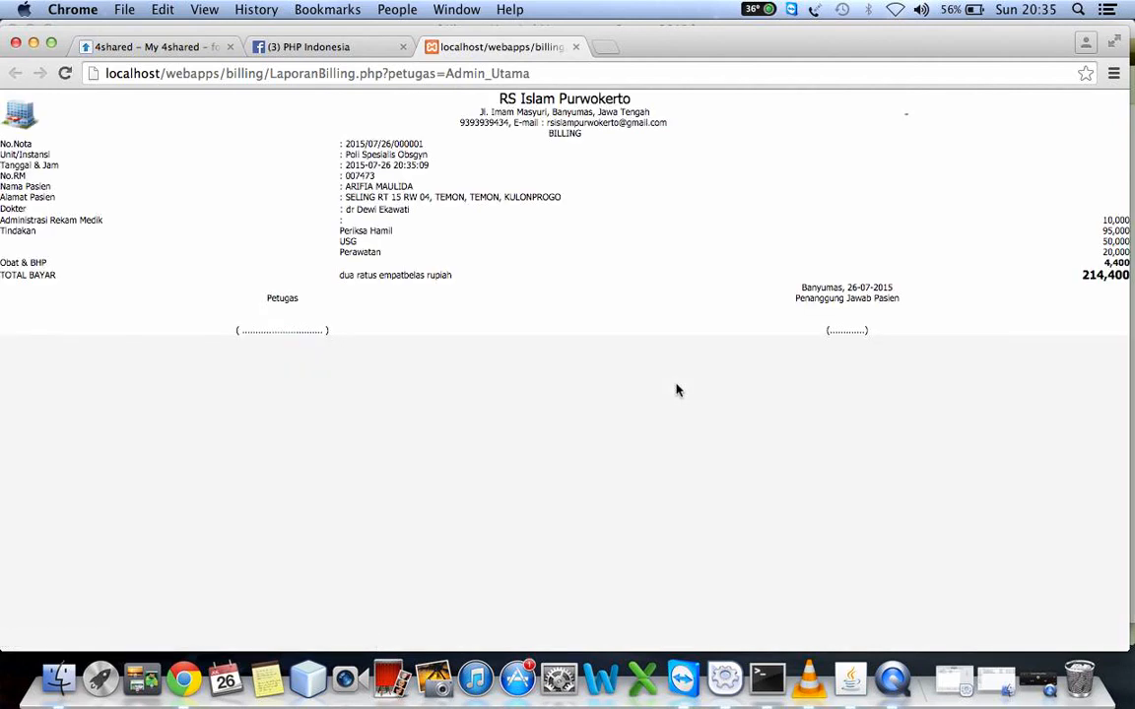
# - View the print preview of the bill page in Chrome, and minimize the browser to return to KhanzaHMS
pyautogui.click(1114, 74)
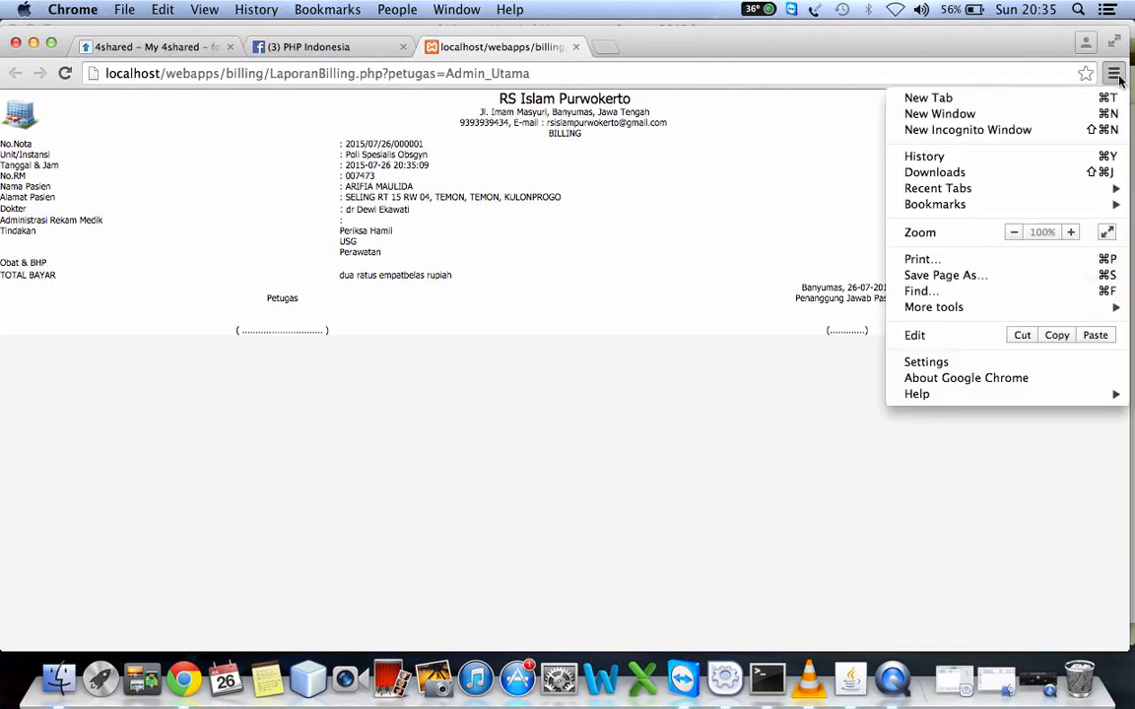
pyautogui.click(937, 259)
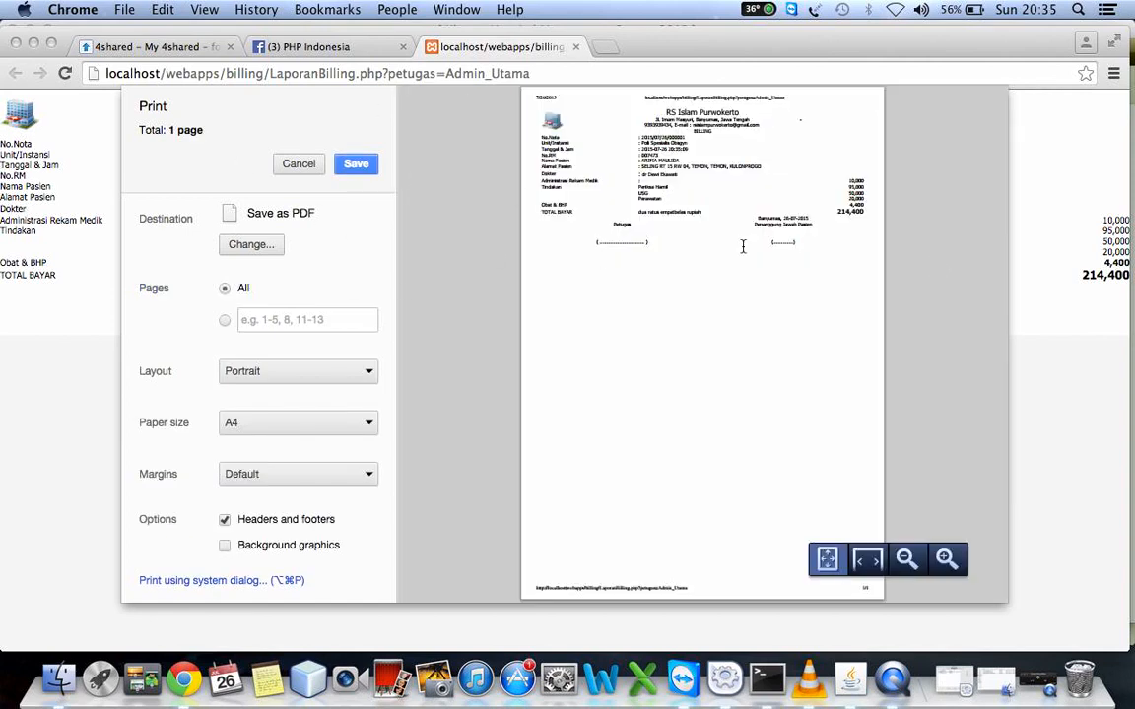
pyautogui.click(35, 45)
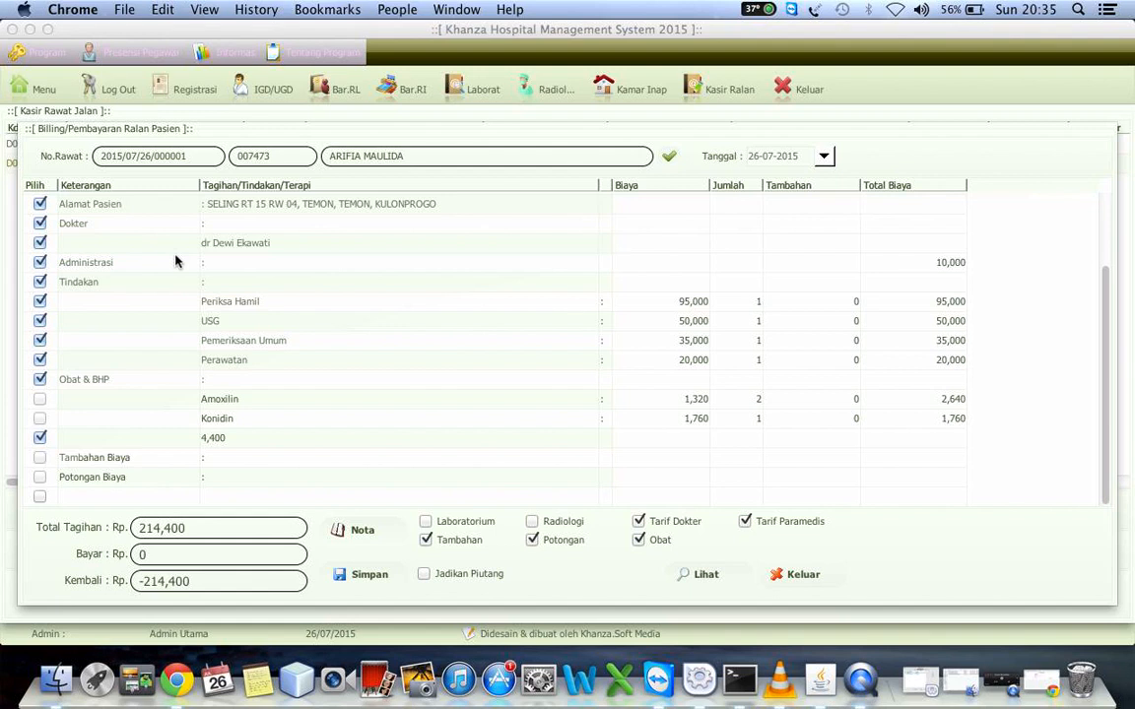
# - Start a laboratory examination entry (Input Periksa Lab) from the bill, and assign the last listed officer as lab officer (Petugas Lab)
pyautogui.scroll(3, 175, 261)
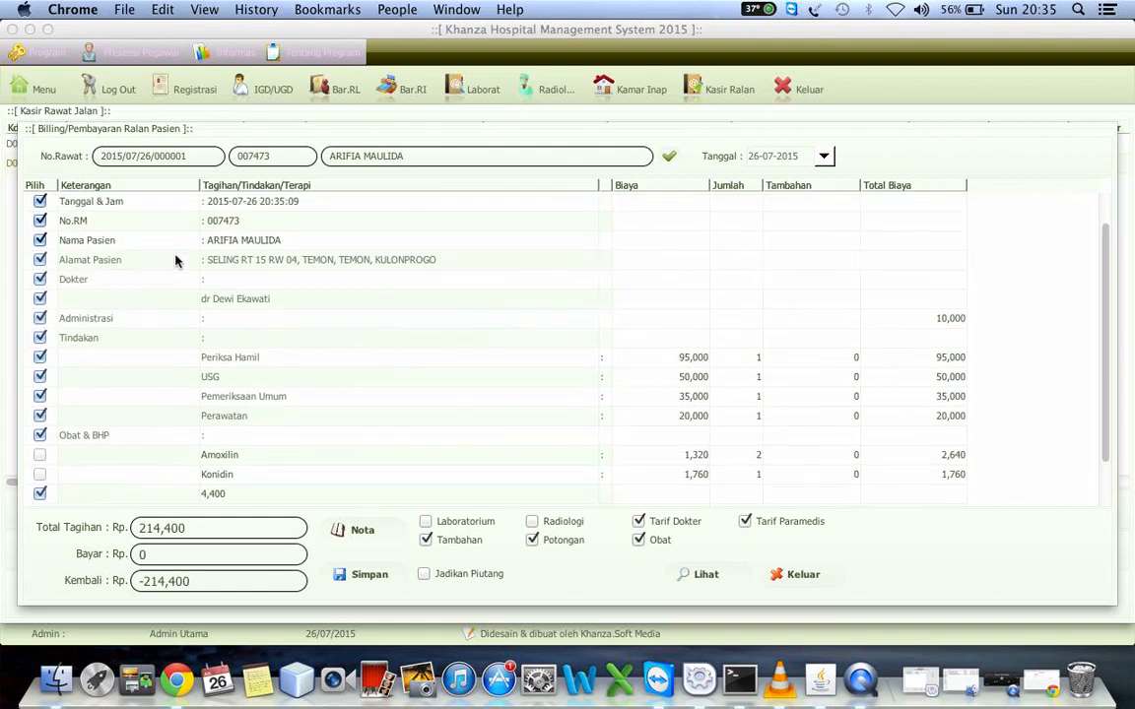
pyautogui.rightClick(239, 286)
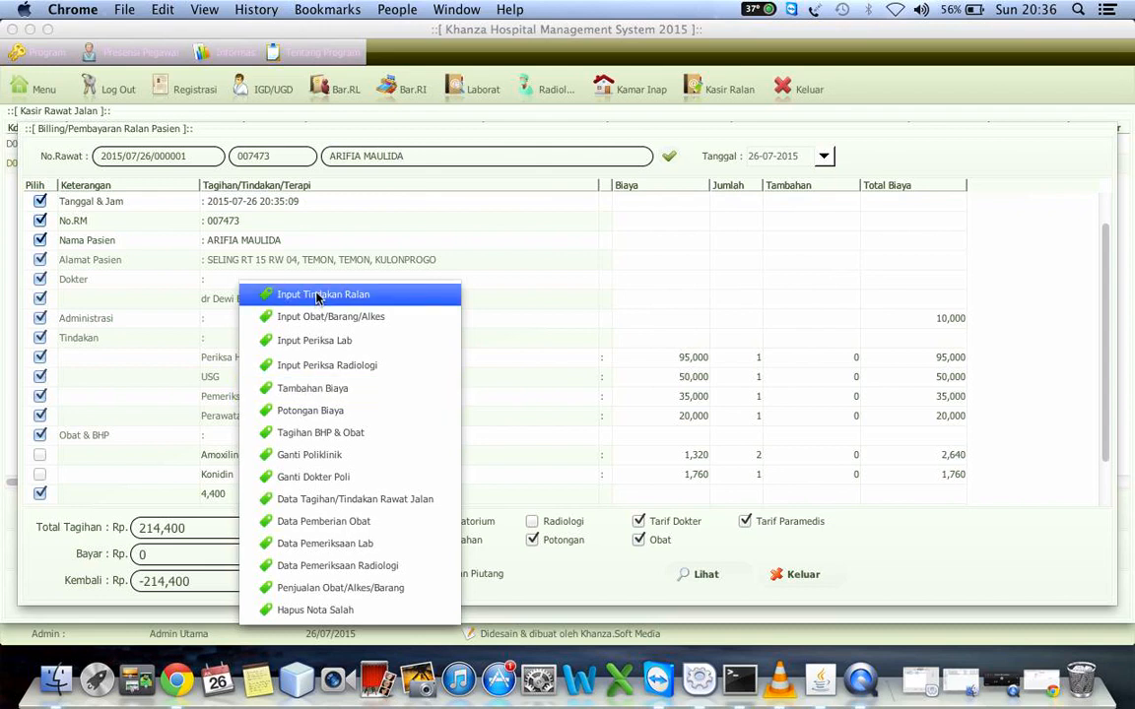
pyautogui.click(316, 342)
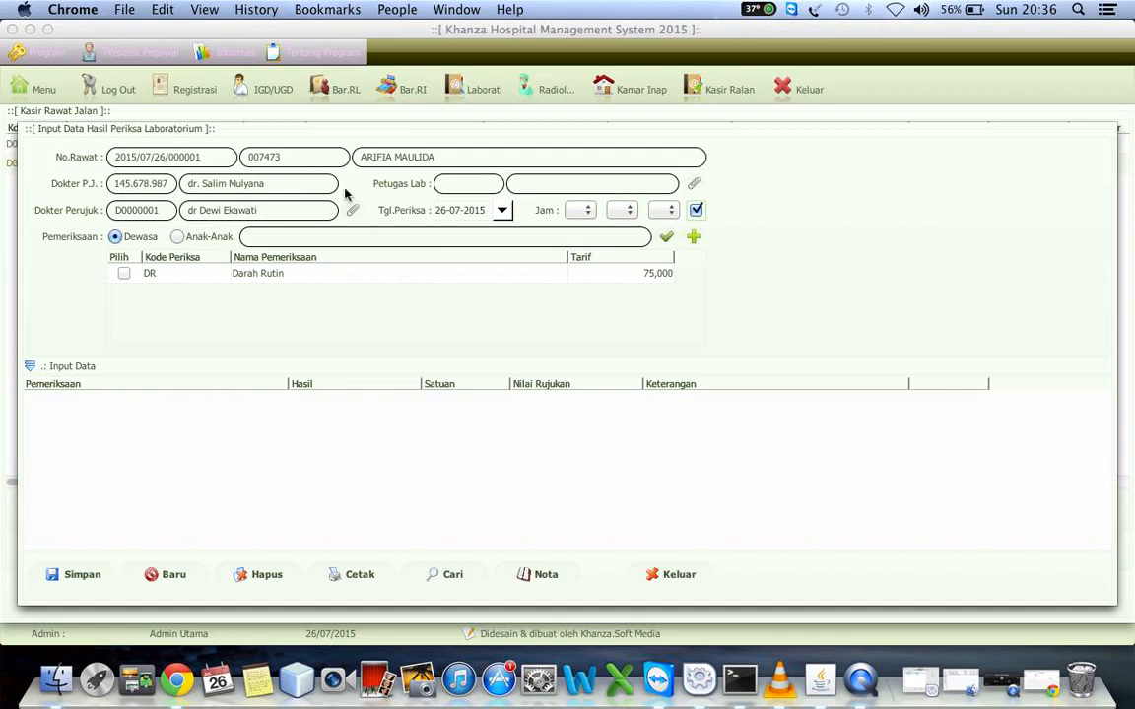
pyautogui.click(694, 185)
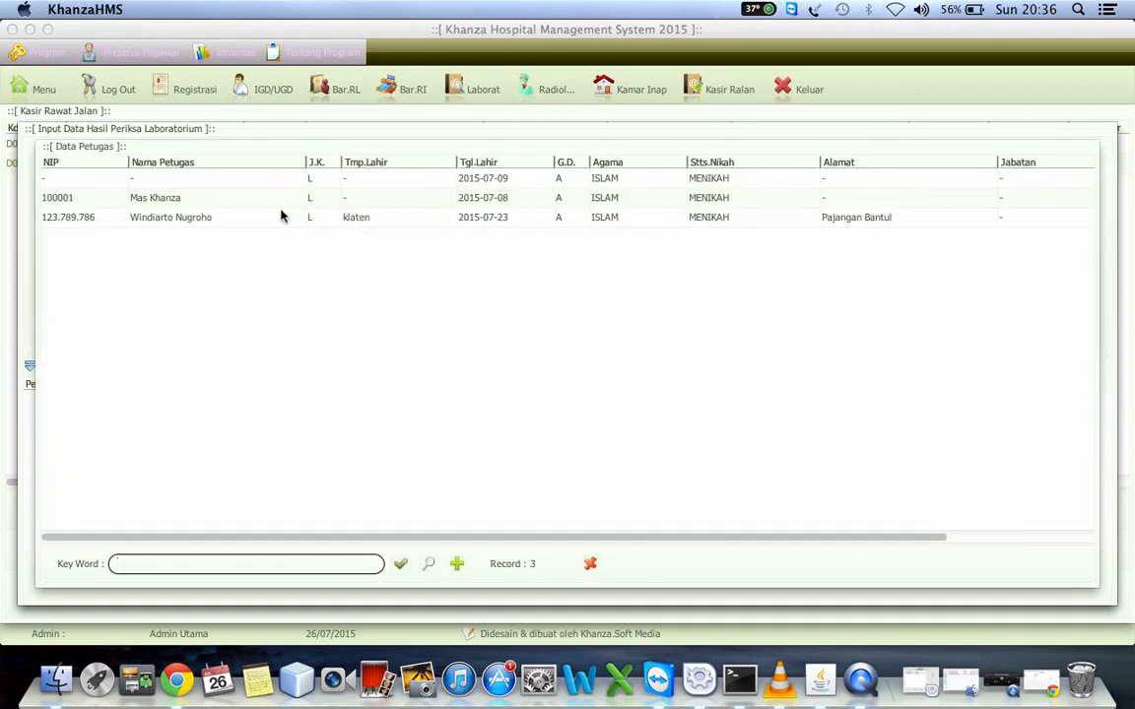
pyautogui.doubleClick(195, 216)
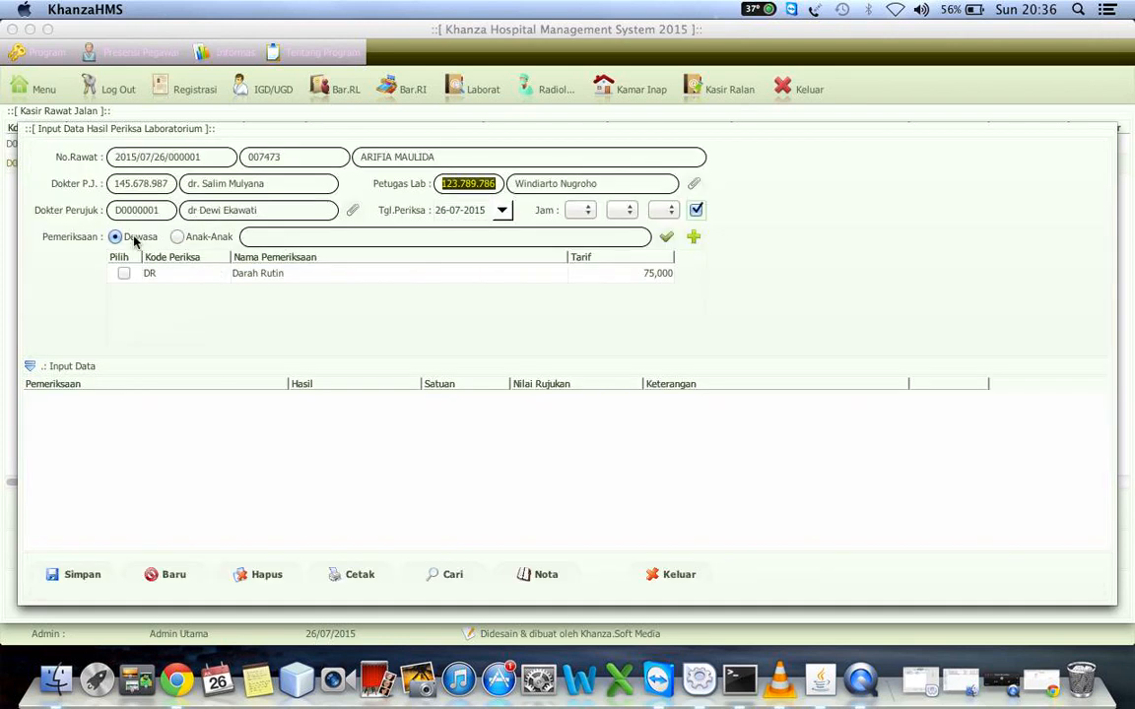
# - Search the laboratory examinations for "asas", and select the Darah Rutin (DR) examination
pyautogui.click(264, 235)
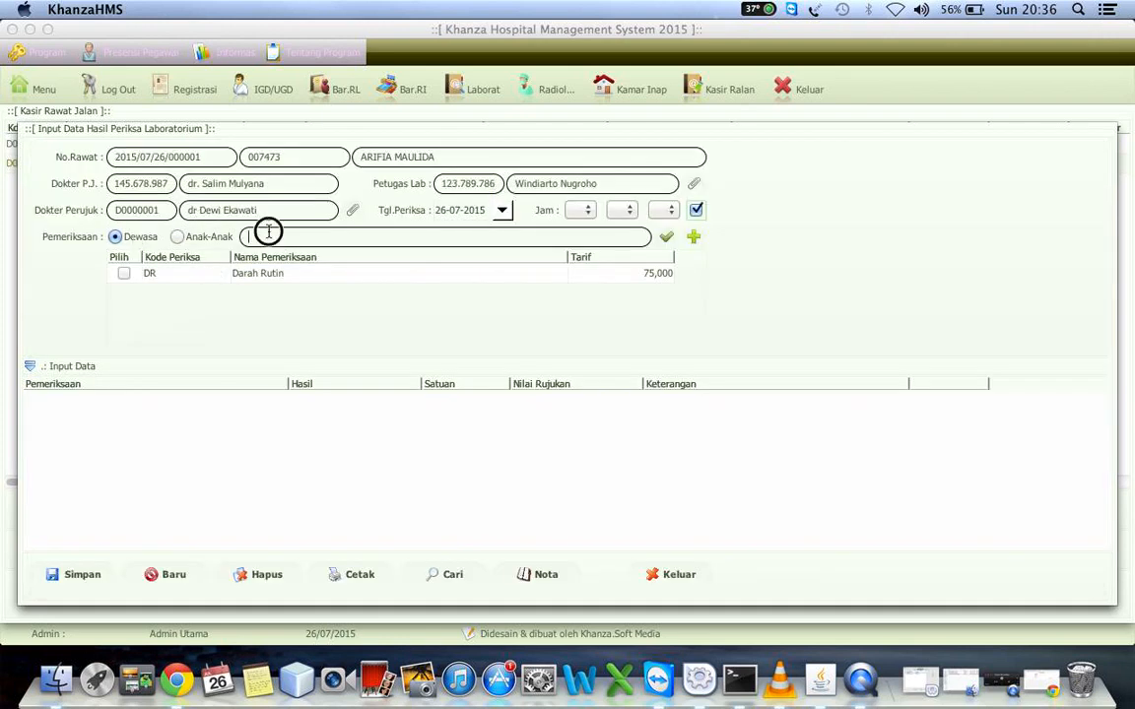
pyautogui.write('asas')
pyautogui.press('Return')
pyautogui.press('Return')
pyautogui.click(125, 274)
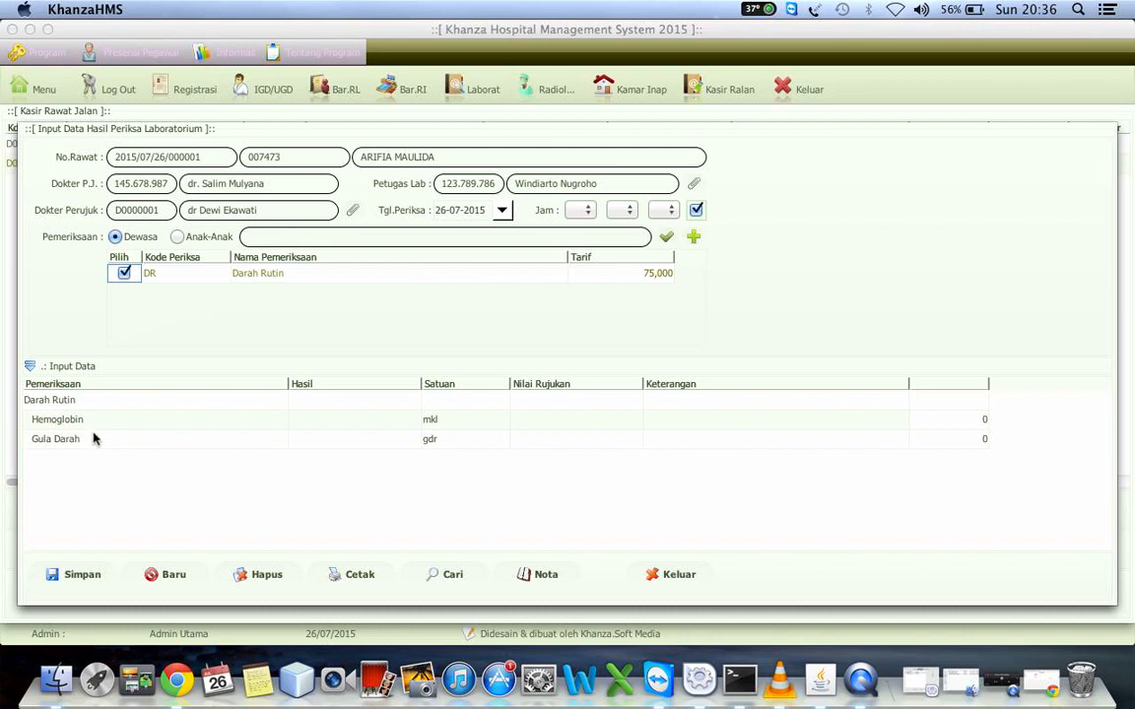
# - Remove the Gula Darah row from the examination details, and reload the rows by deselecting and reselecting Darah Rutin
pyautogui.click(219, 439)
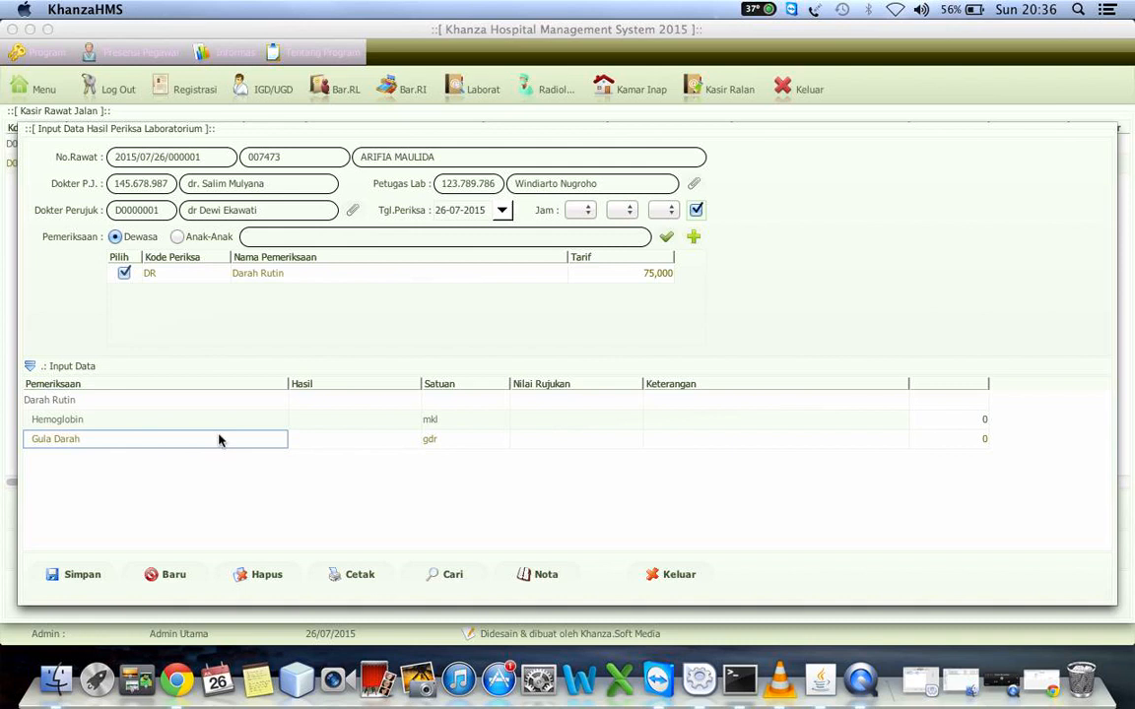
pyautogui.click(262, 577)
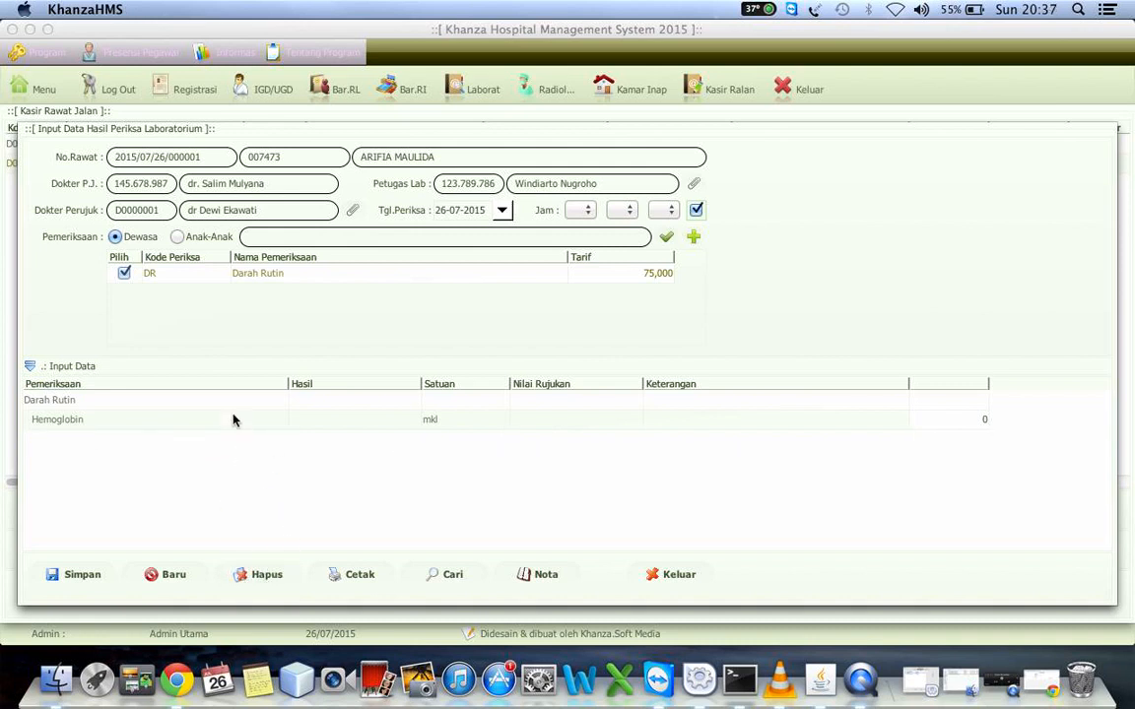
pyautogui.click(123, 275)
pyautogui.click(122, 276)
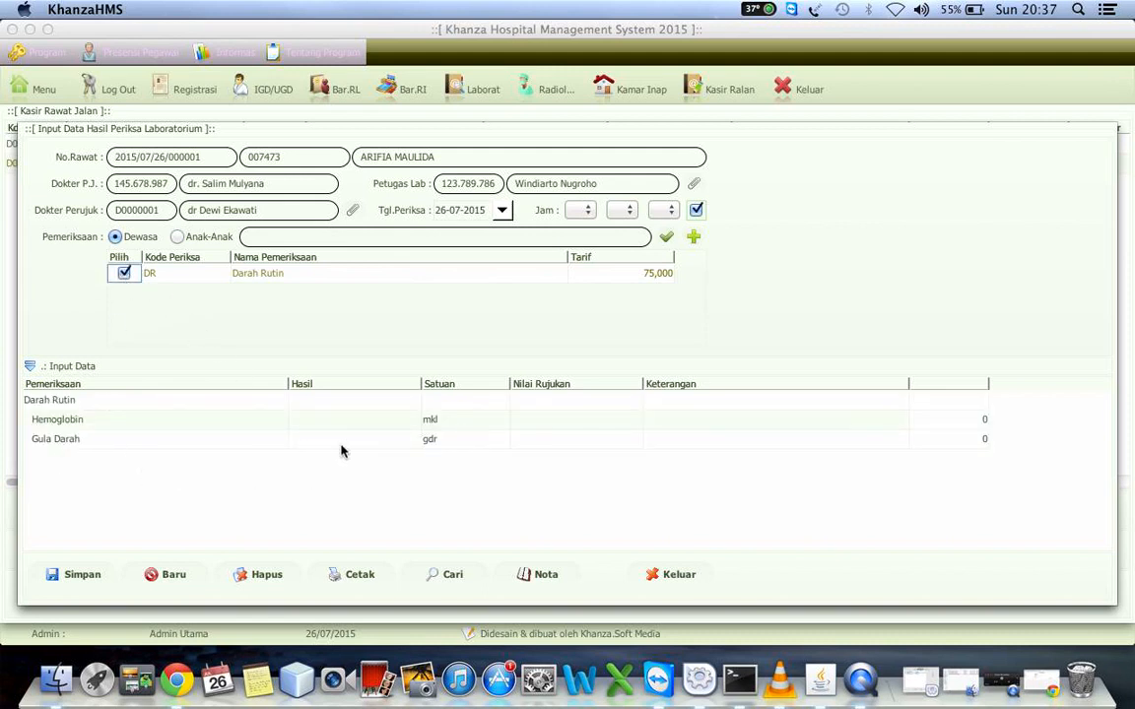
# - Enter 1000 as the Hemoglobin result with remark (Keterangan) H, leaving its reference value empty
pyautogui.click(326, 420)
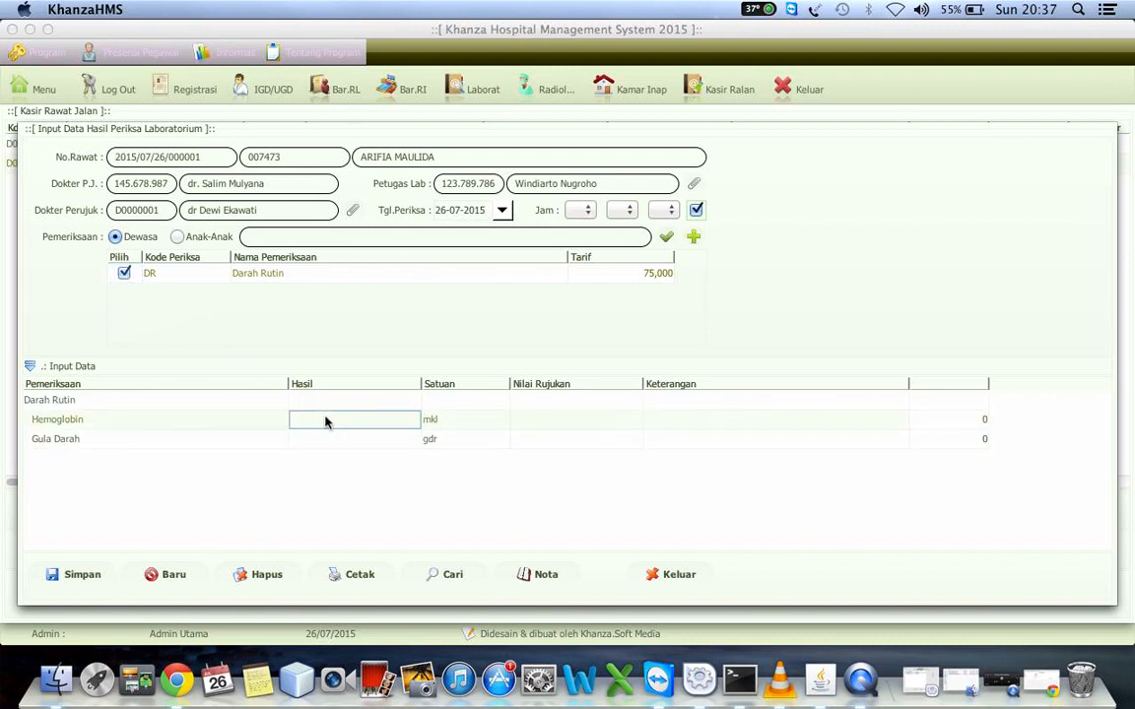
pyautogui.write('1000')
pyautogui.press('Tab')
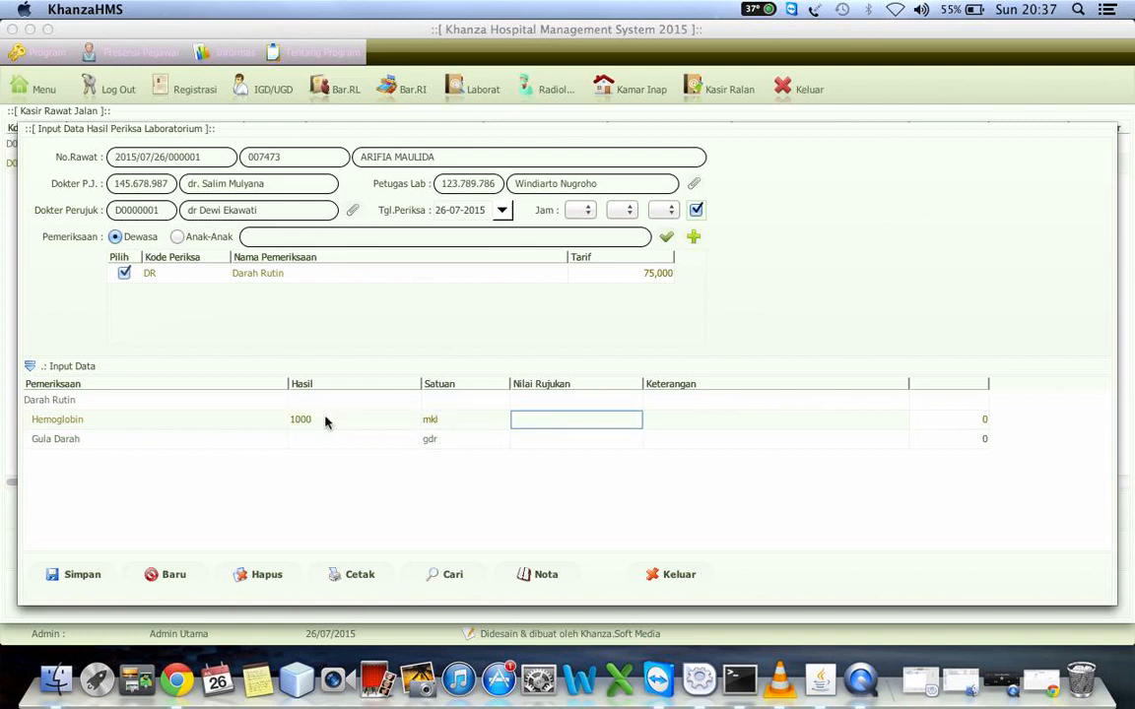
pyautogui.write('8')
pyautogui.press('Tab')
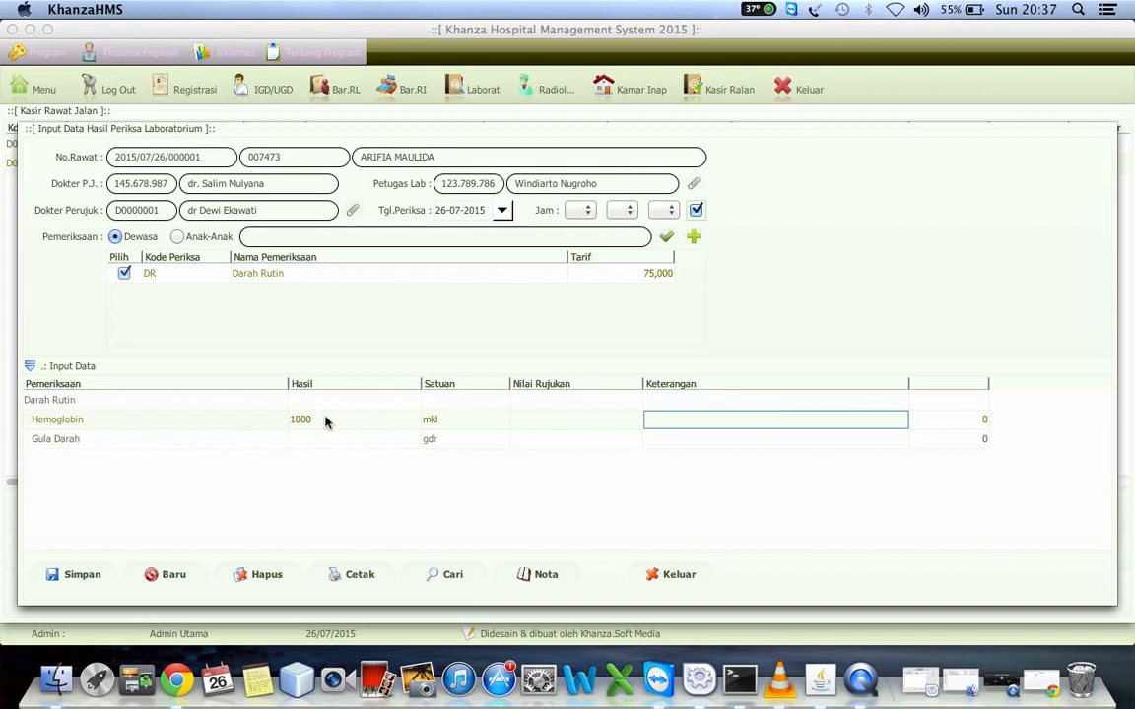
pyautogui.write('H')
pyautogui.press('Return')
# - Enter 500 as the Gula Darah result with remark (Keterangan) L, leaving its reference value empty
pyautogui.press('Left')
pyautogui.press('Left')
pyautogui.press('Left')
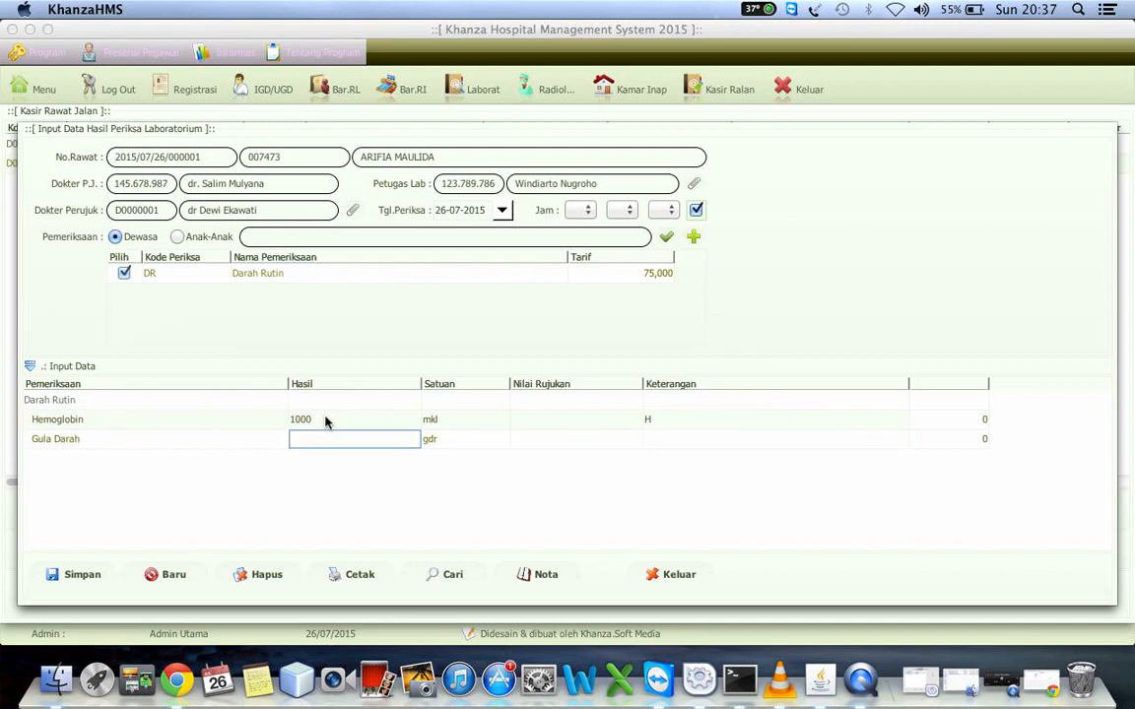
pyautogui.write('500')
pyautogui.press('Tab')
pyautogui.press('Tab')
pyautogui.press('Tab')
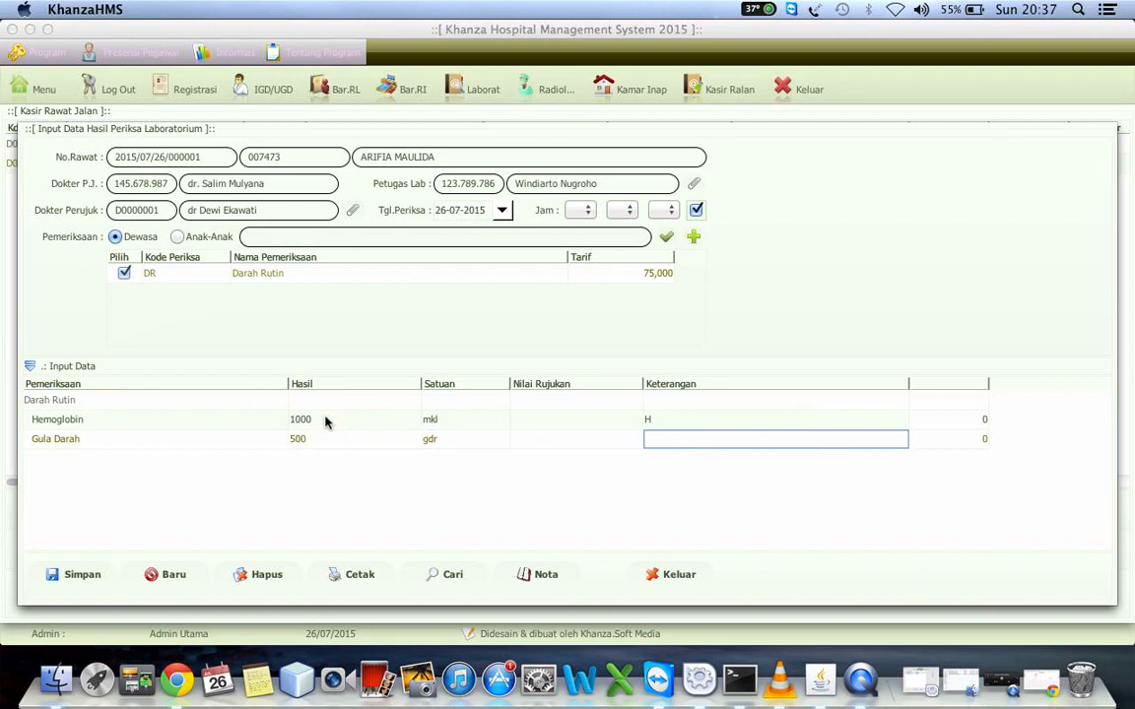
pyautogui.write('L')
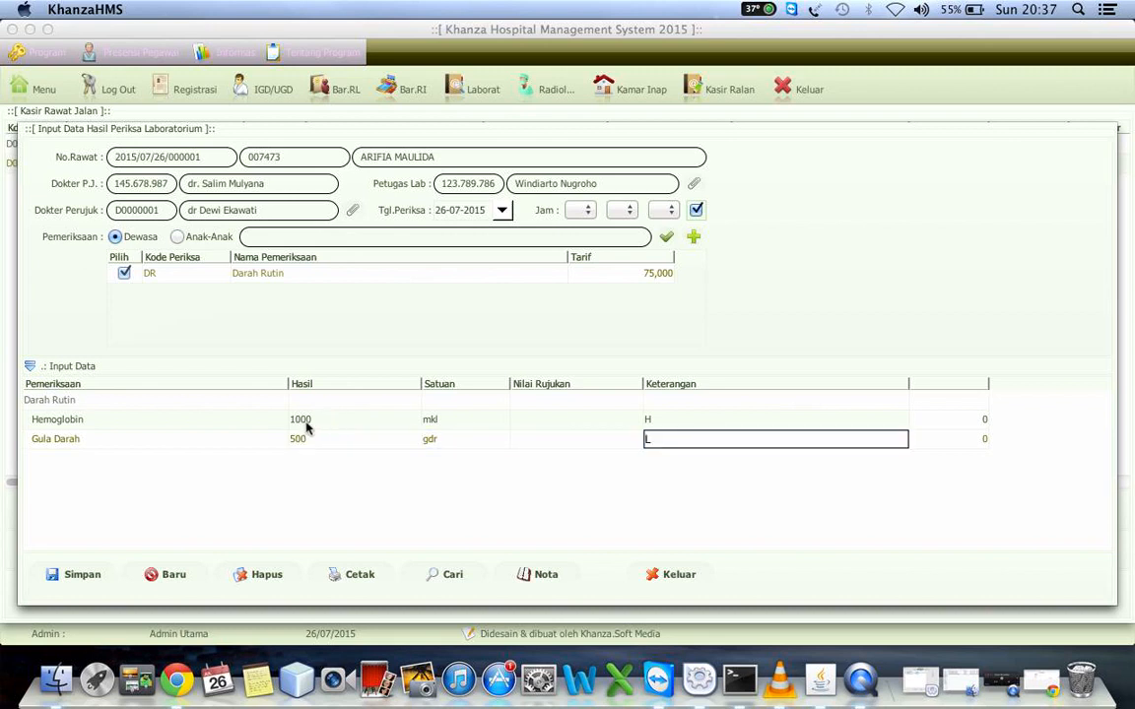
pyautogui.click(284, 440)
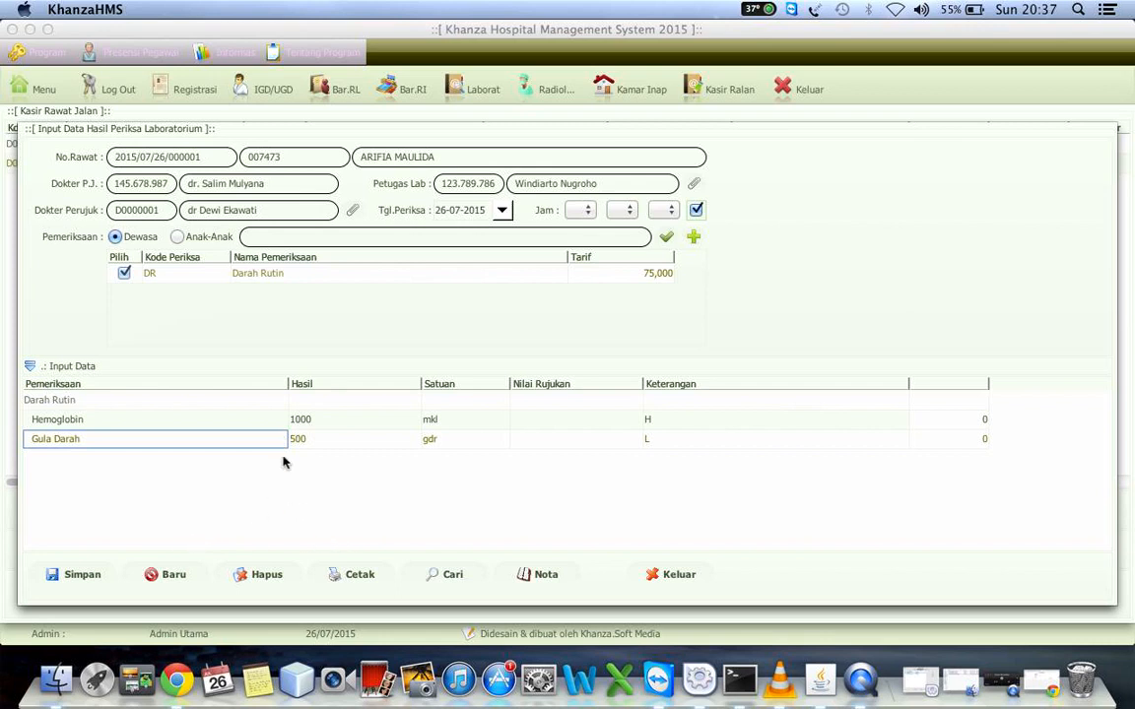
# - Generate the laboratory result report (Cetak), examine it down the page, and close it
pyautogui.click(354, 580)
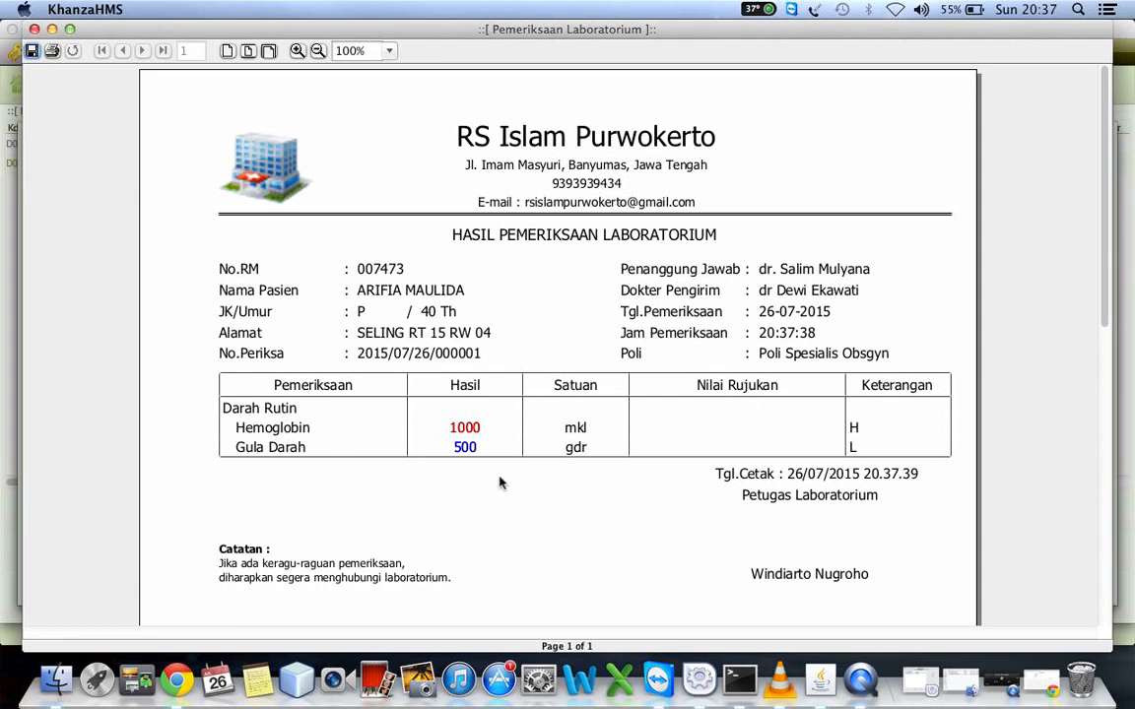
pyautogui.scroll(-3, 499, 483)
pyautogui.scroll(-4, 499, 483)
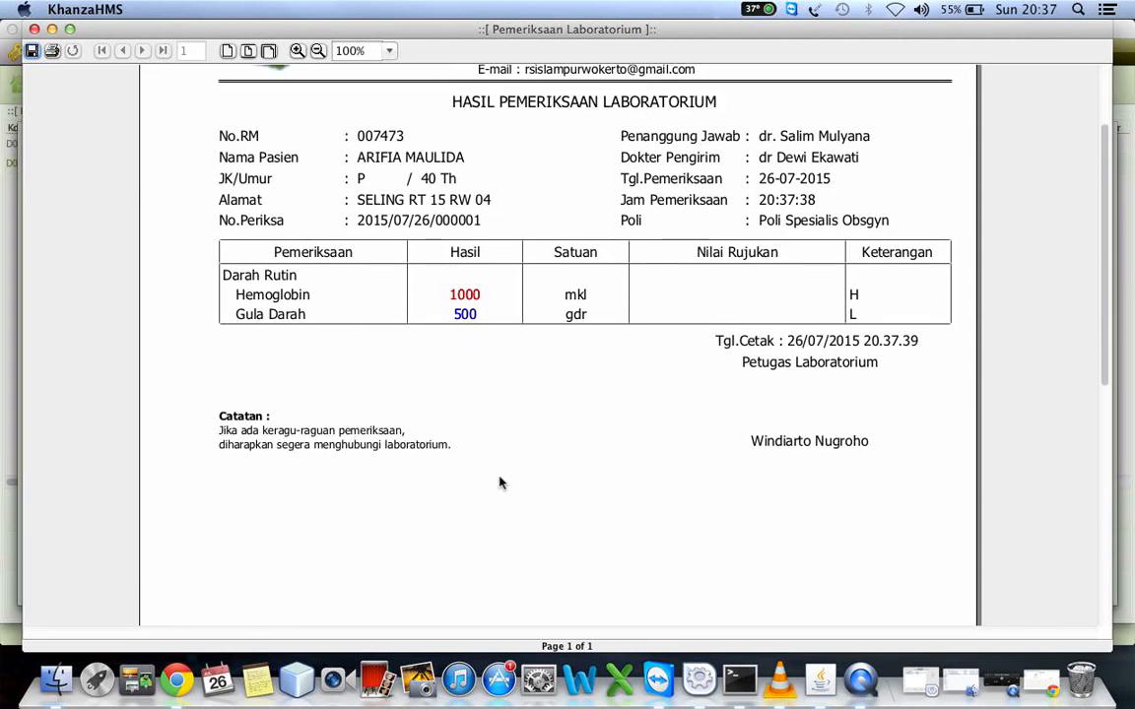
pyautogui.click(35, 29)
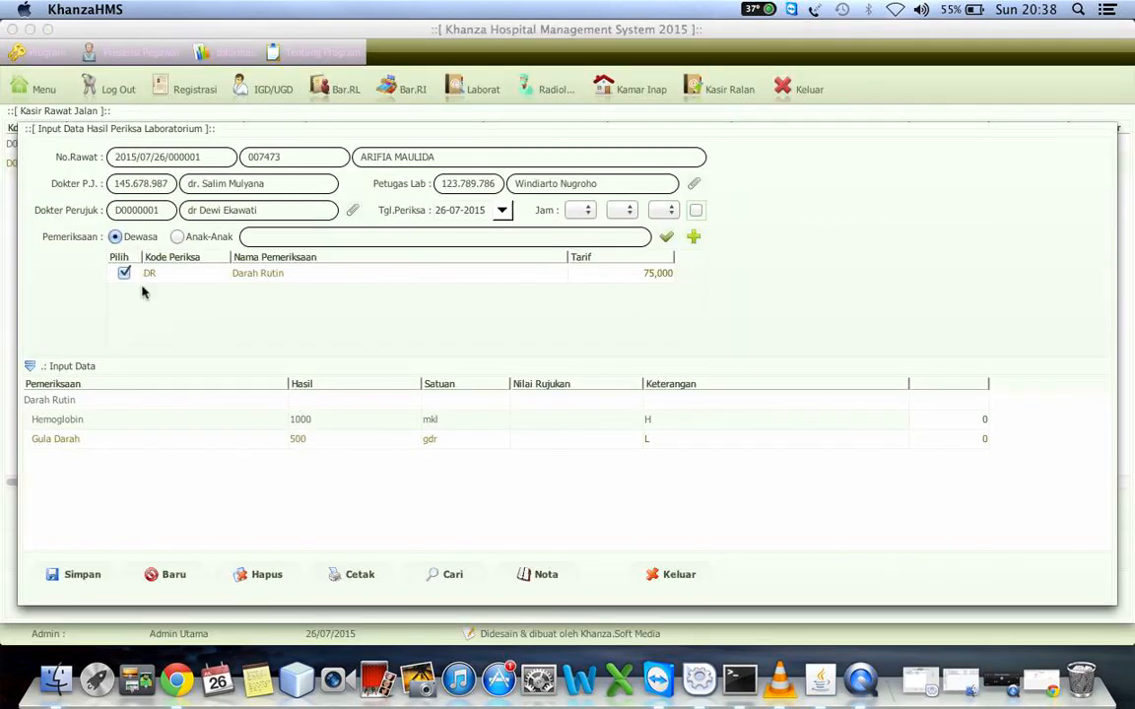
# - Save the Darah Rutin laboratory results for the second patient
pyautogui.click(61, 574)
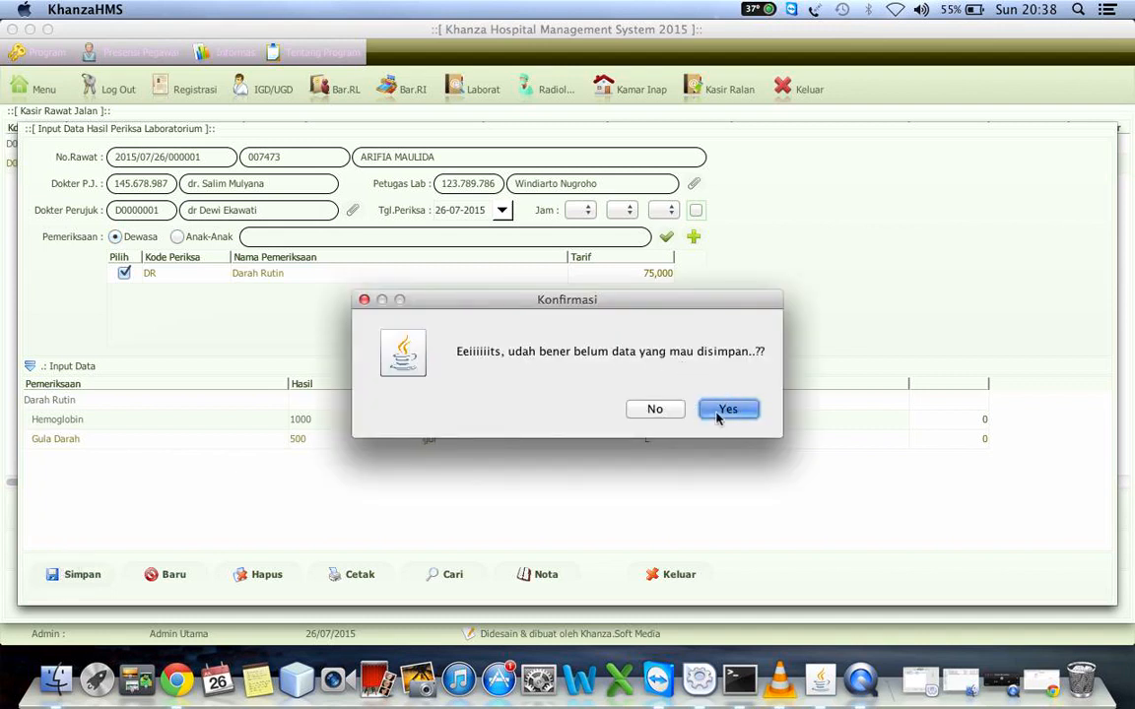
pyautogui.click(727, 409)
pyautogui.click(643, 378)
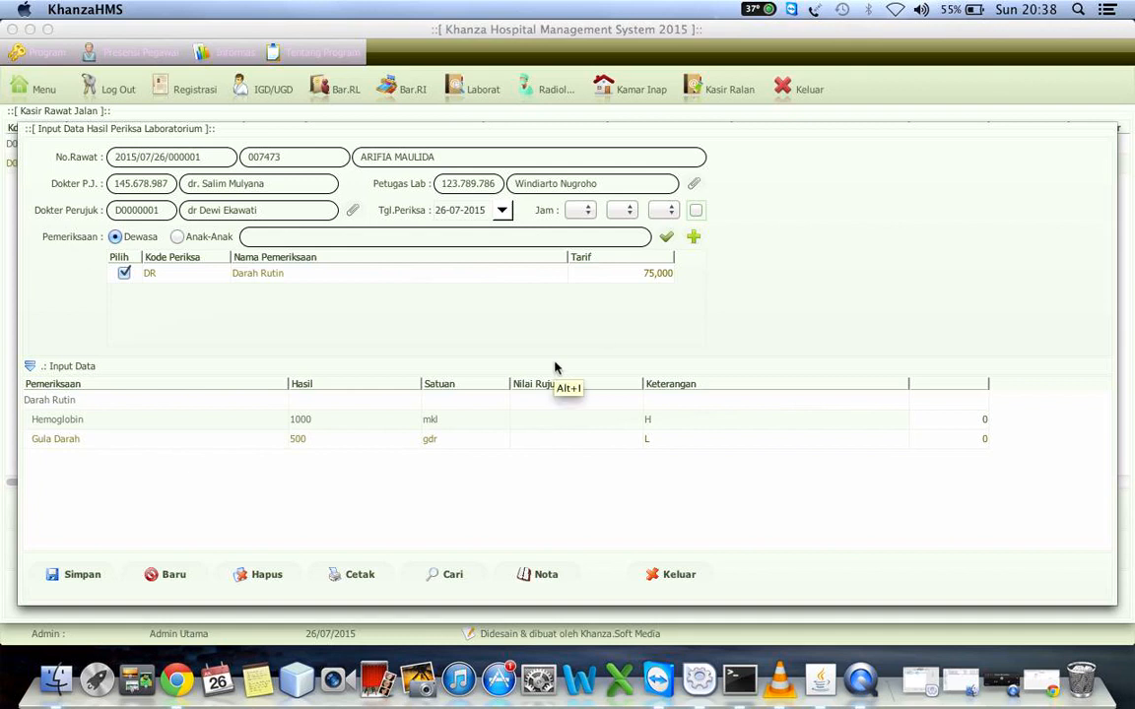
# - Look up the patient's saved laboratory examination, check the print and edit options for its record, and return to the bill
pyautogui.click(449, 576)
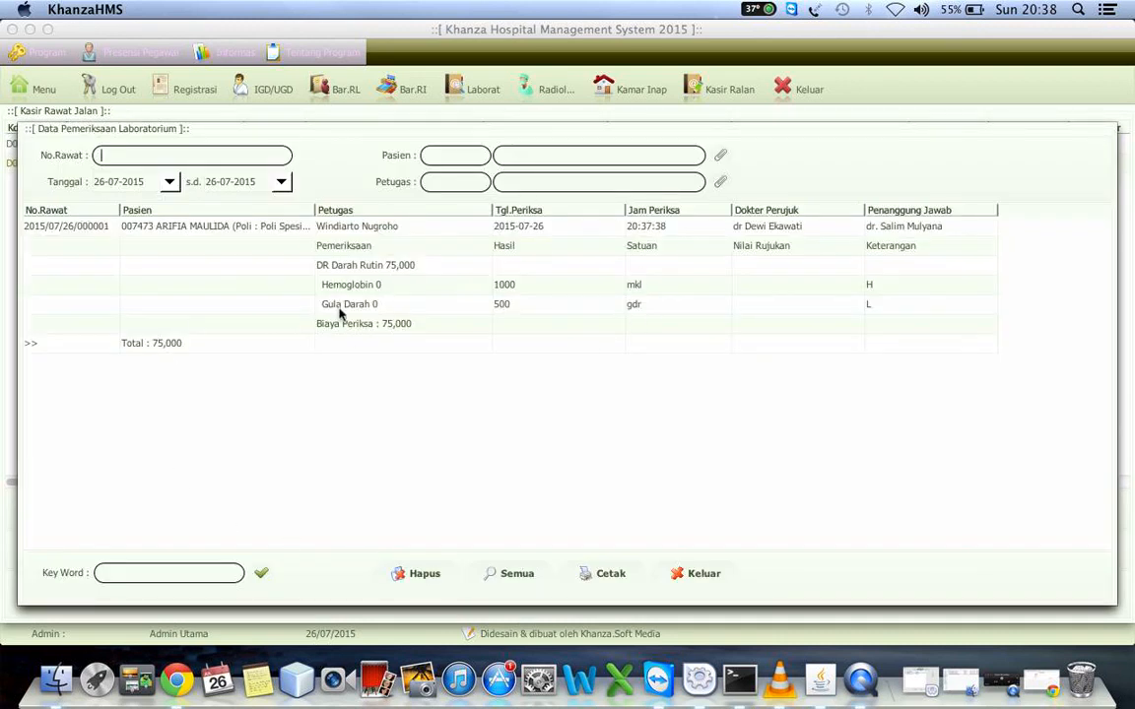
pyautogui.click(85, 229)
pyautogui.rightClick(84, 229)
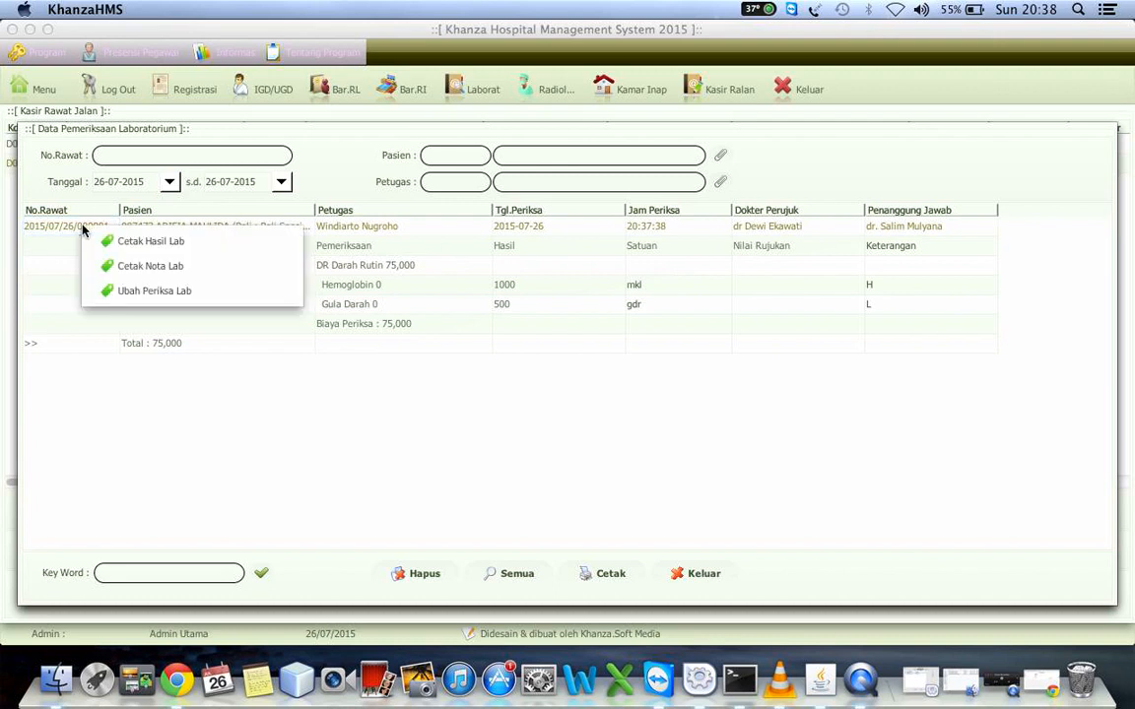
pyautogui.click(83, 228)
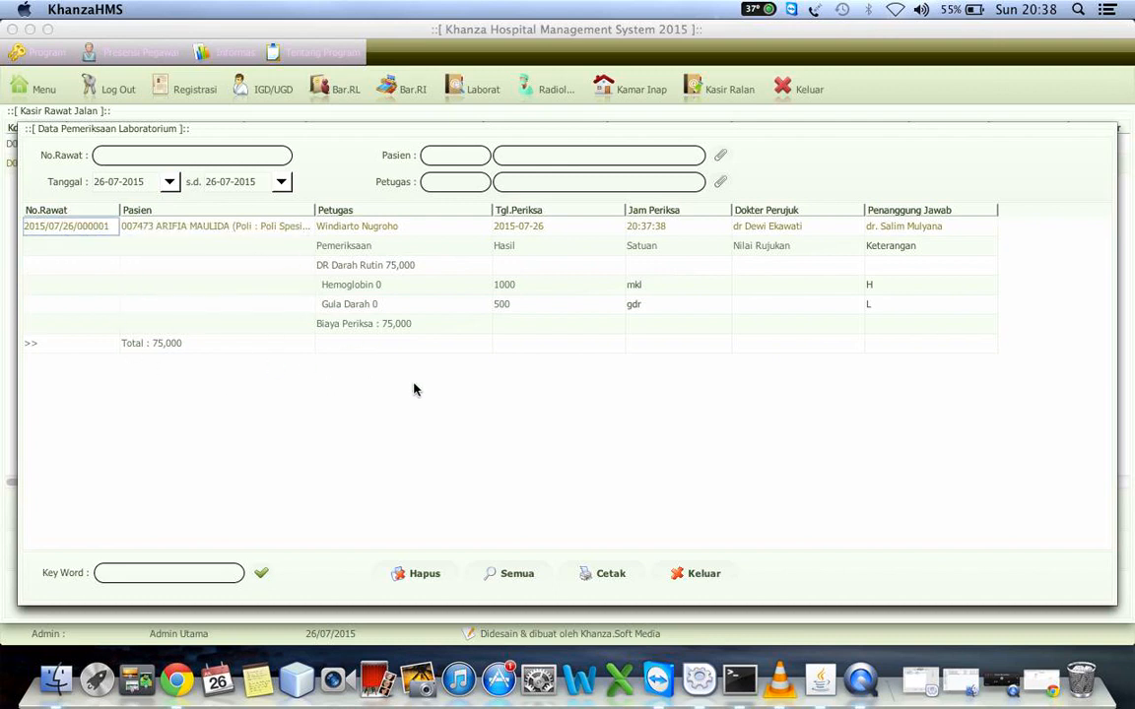
pyautogui.rightClick(98, 225)
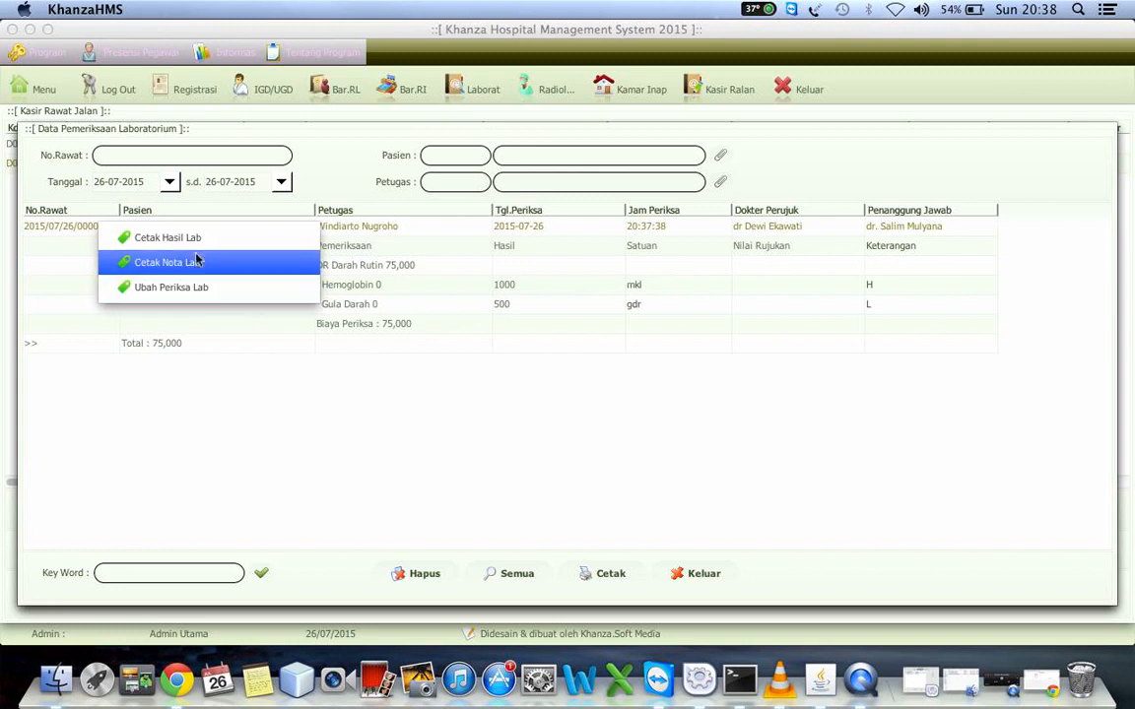
pyautogui.click(495, 345)
pyautogui.click(696, 575)
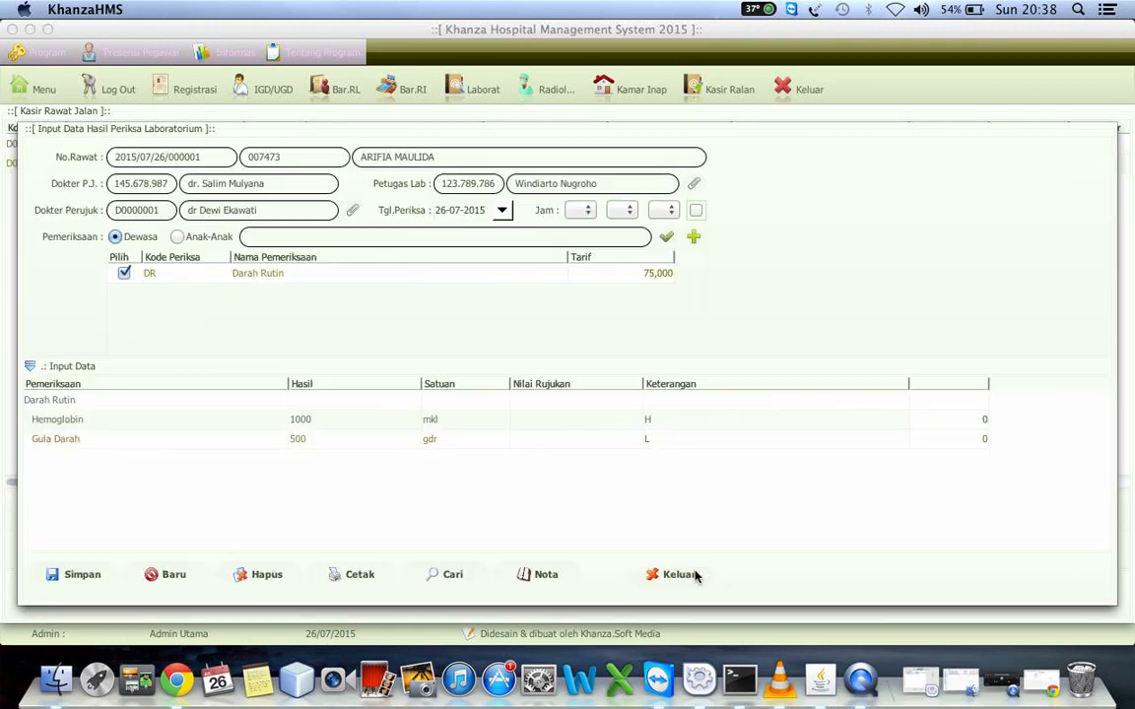
pyautogui.click(684, 575)
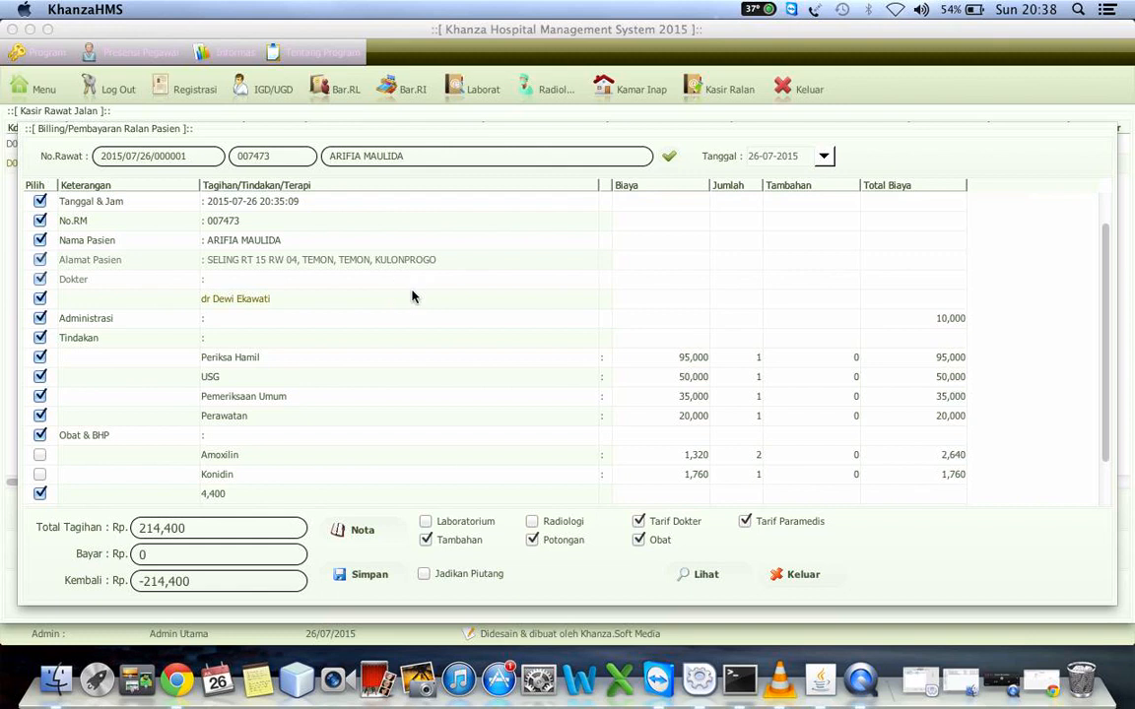
# - Refresh the bill, include the Laboratorium charges, examine the listed items, and exclude the laboratory charges again
pyautogui.click(668, 158)
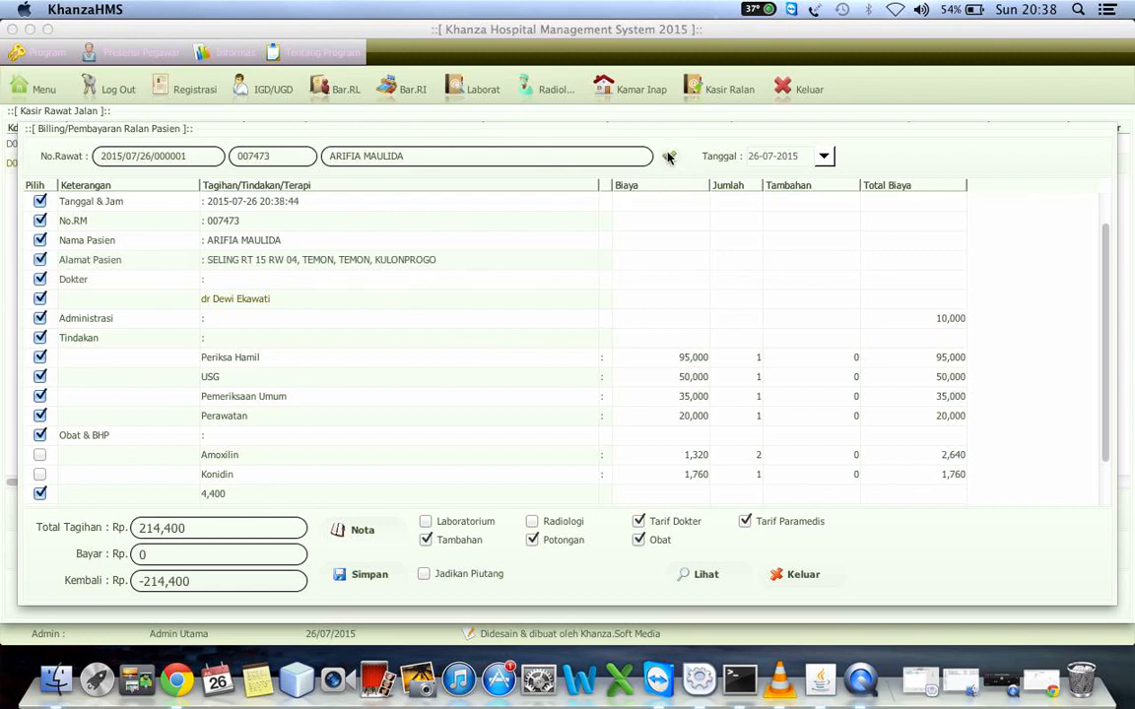
pyautogui.click(425, 524)
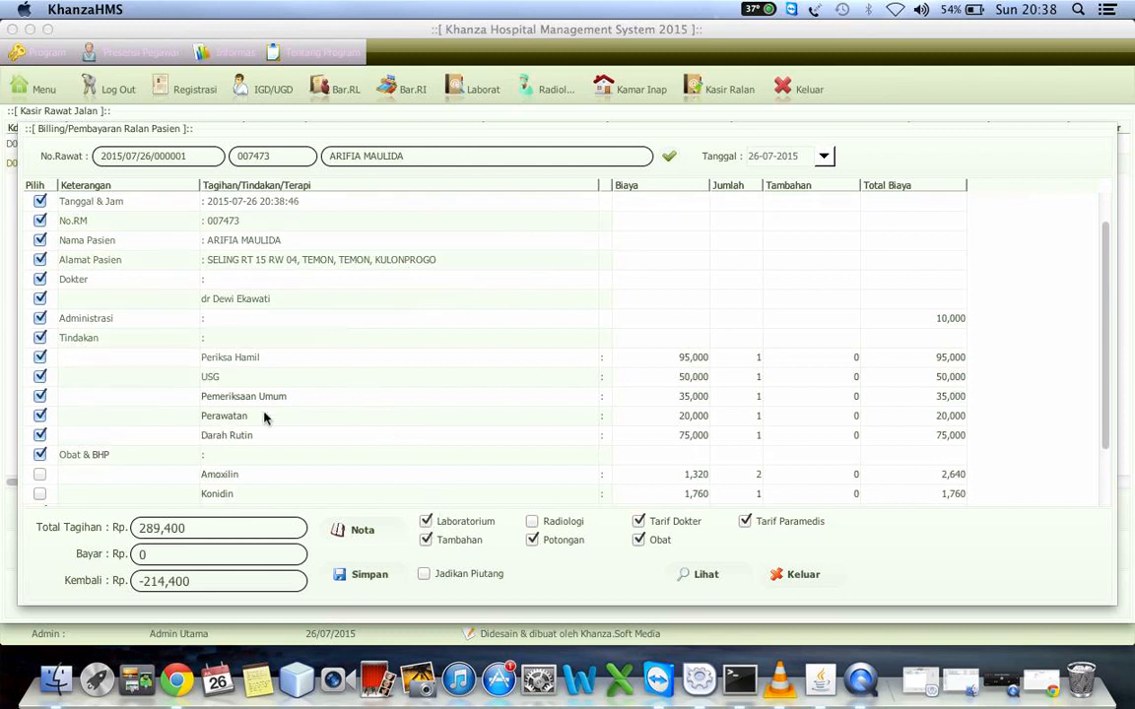
pyautogui.click(425, 521)
pyautogui.click(425, 522)
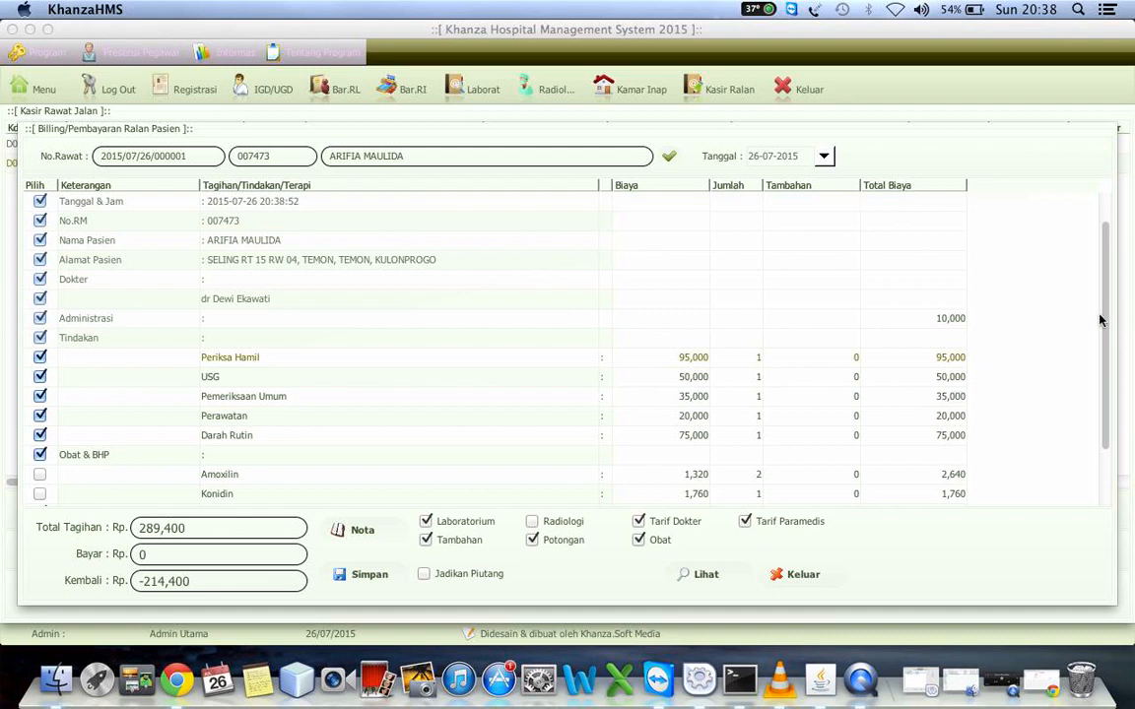
pyautogui.scroll(2, 1096, 316)
pyautogui.scroll(-5, 1094, 372)
pyautogui.click(479, 340)
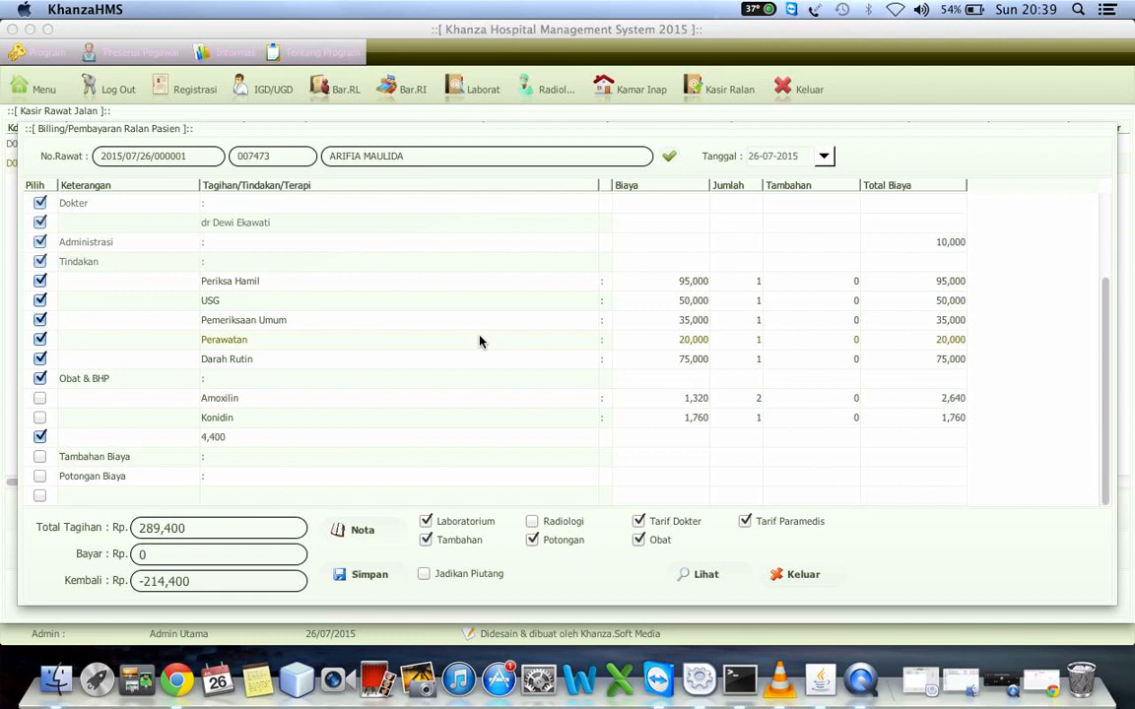
pyautogui.click(424, 522)
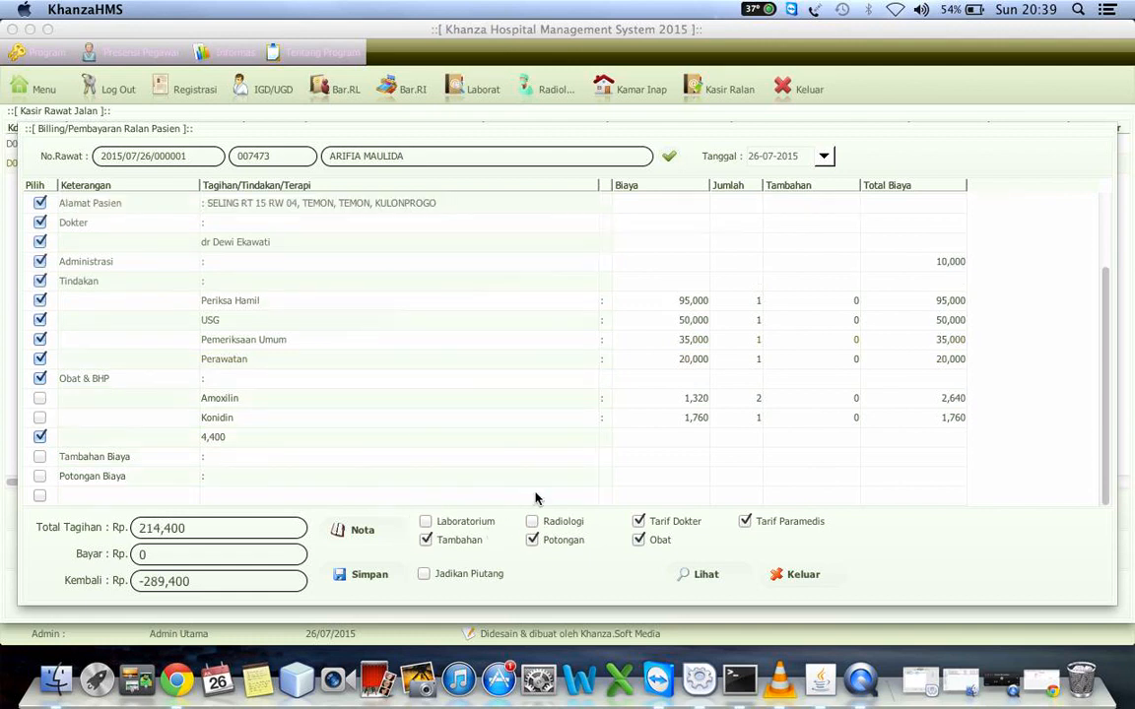
# - View the radiology examination entry form (Input Periksa Radiologi) for the patient and close it without entering anything
pyautogui.rightClick(262, 303)
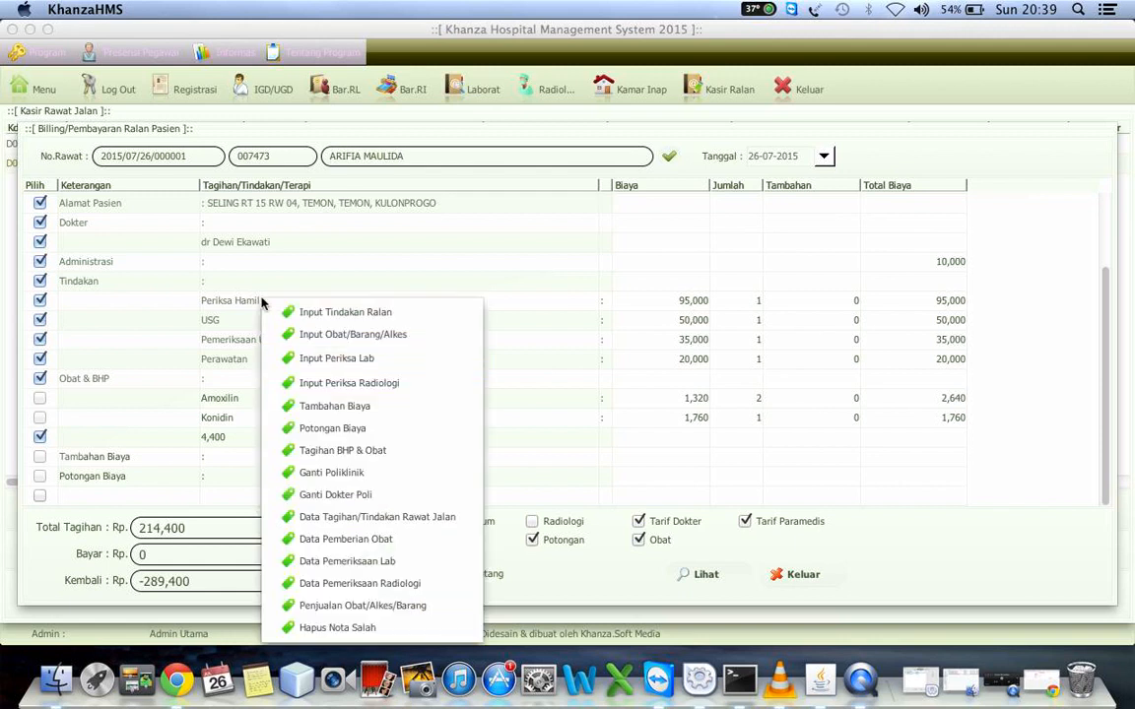
pyautogui.click(372, 383)
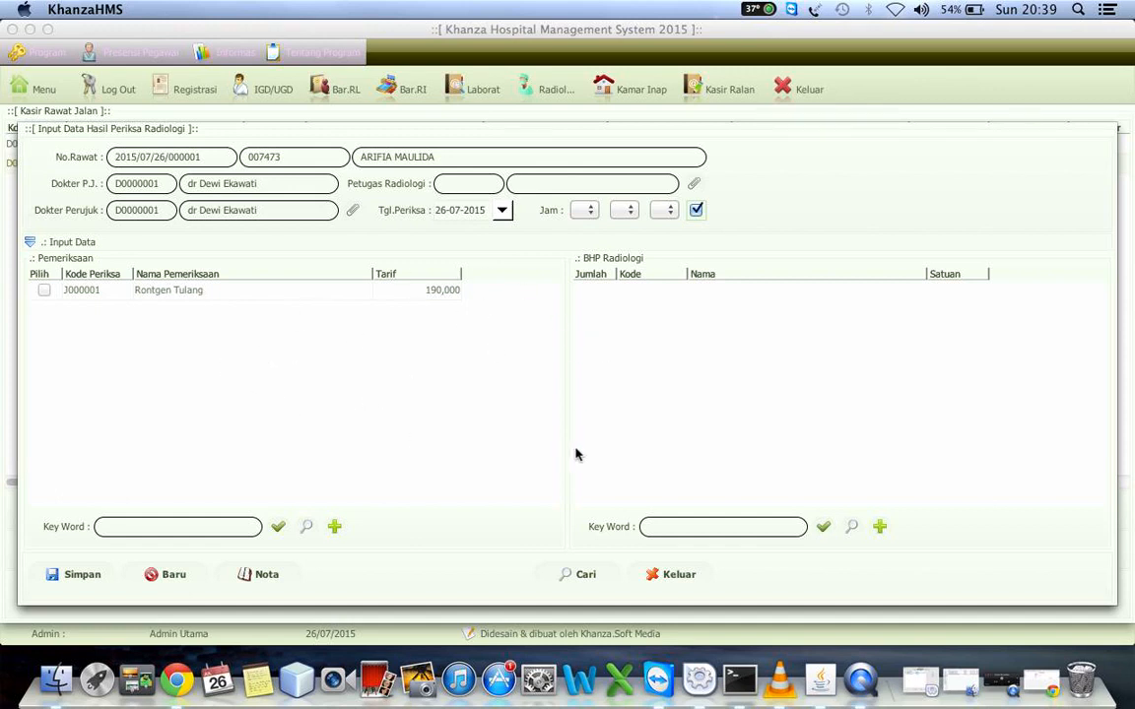
pyautogui.click(666, 574)
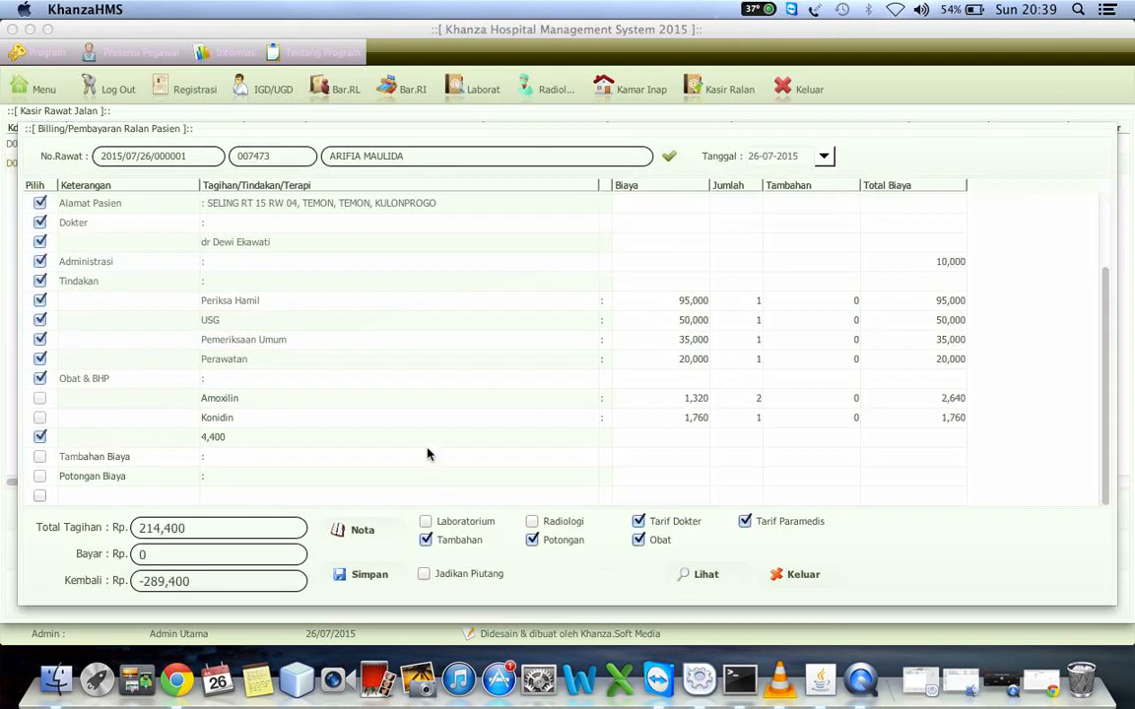
# - Exclude and restore the Obat and Tarif Dokter charges in turn while examining the rows of the bill
pyautogui.click(639, 541)
pyautogui.click(641, 542)
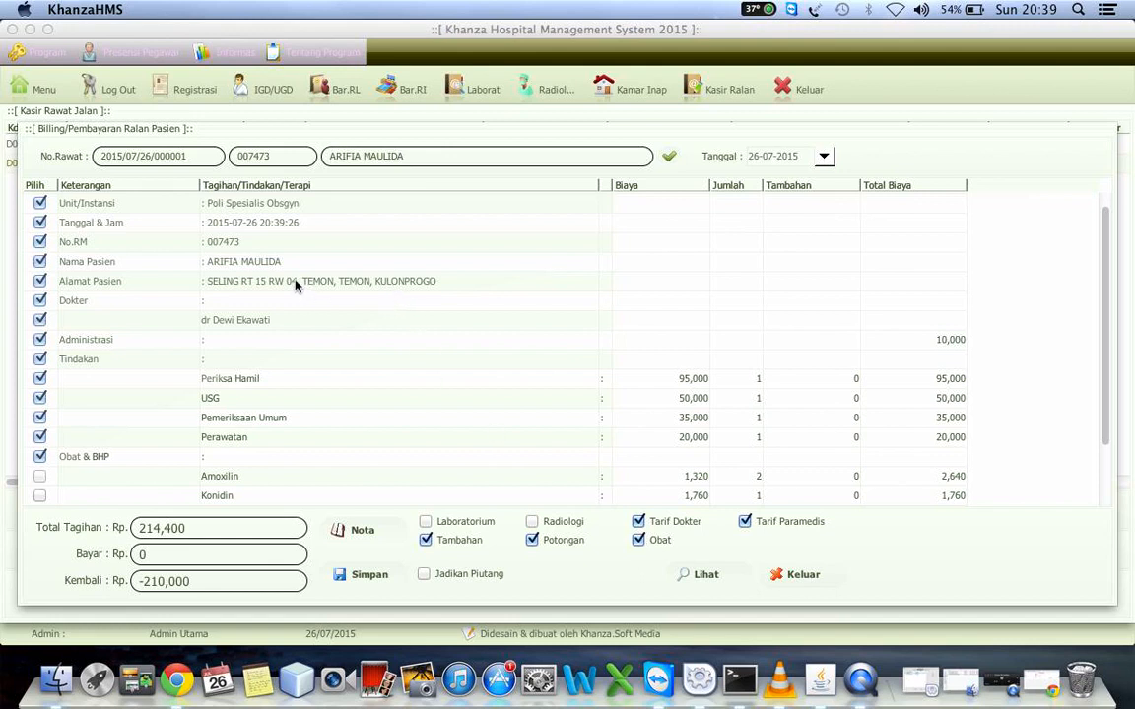
pyautogui.doubleClick(297, 379)
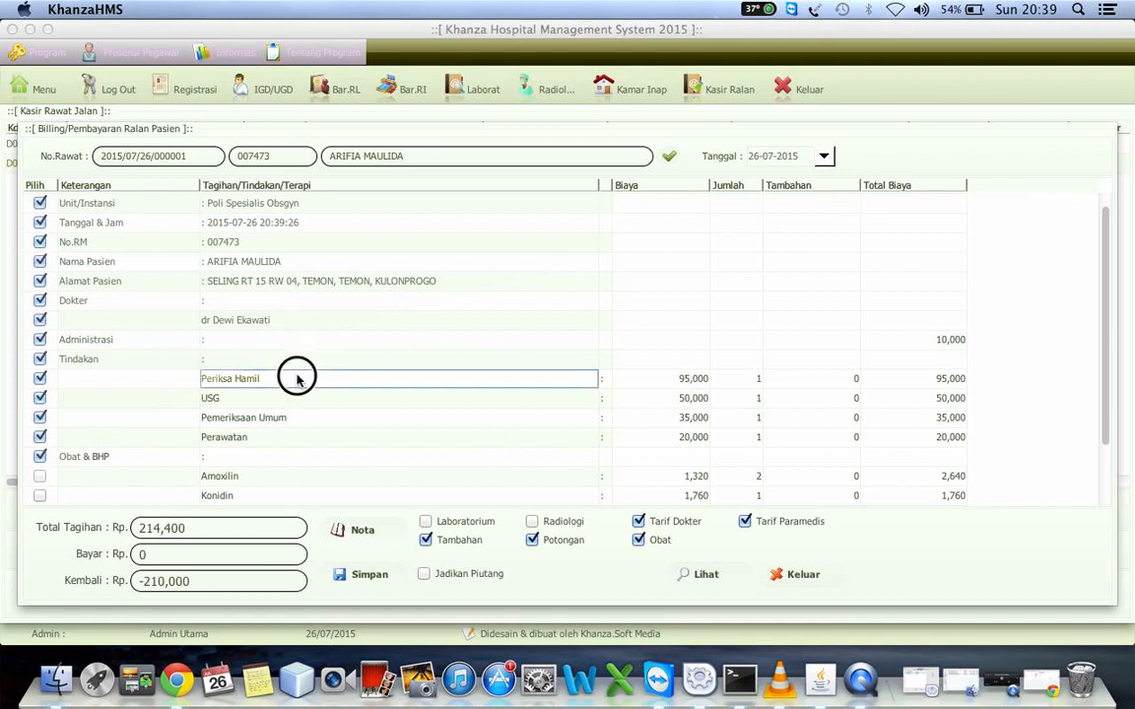
pyautogui.press('Down')
pyautogui.press('Down')
pyautogui.press('Down')
pyautogui.press('Down')
pyautogui.press('Down')
pyautogui.press('Down')
pyautogui.press('Down')
pyautogui.press('Down')
pyautogui.press('Down')
pyautogui.press('Down')
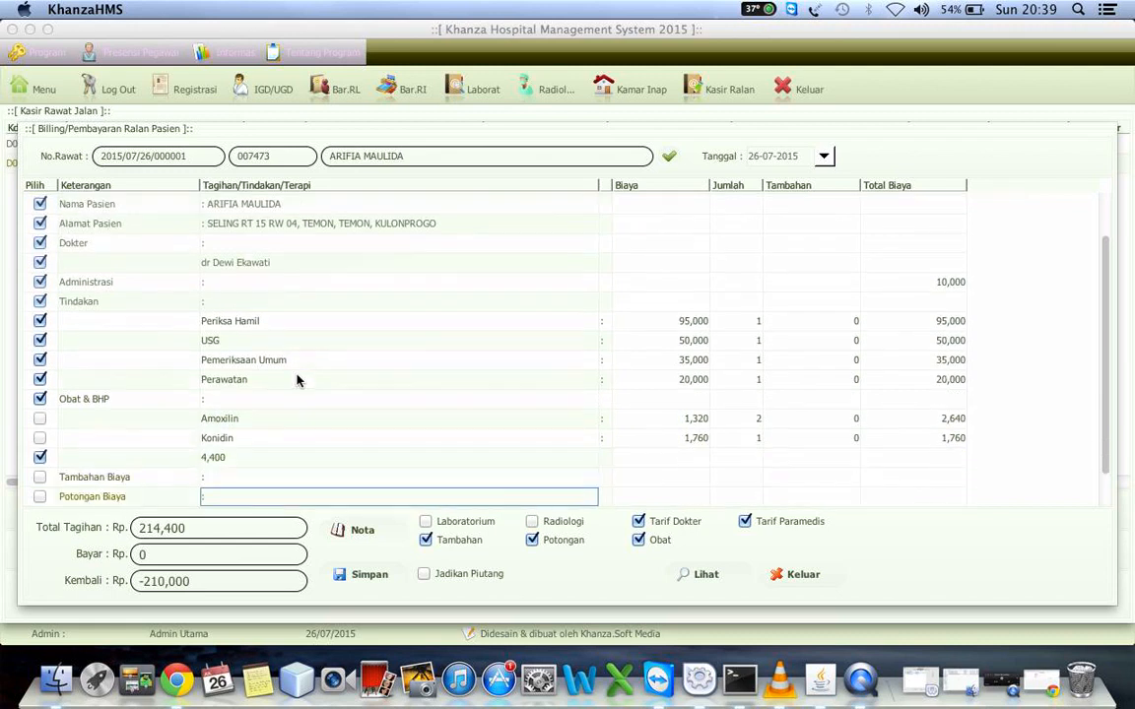
pyautogui.press('Up')
pyautogui.press('Up')
pyautogui.press('Up')
pyautogui.press('Up')
pyautogui.press('Up')
pyautogui.press('Up')
pyautogui.press('Up')
pyautogui.press('Up')
pyautogui.press('Up')
pyautogui.press('Up')
pyautogui.press('Up')
pyautogui.press('Up')
pyautogui.press('Up')
pyautogui.press('Up')
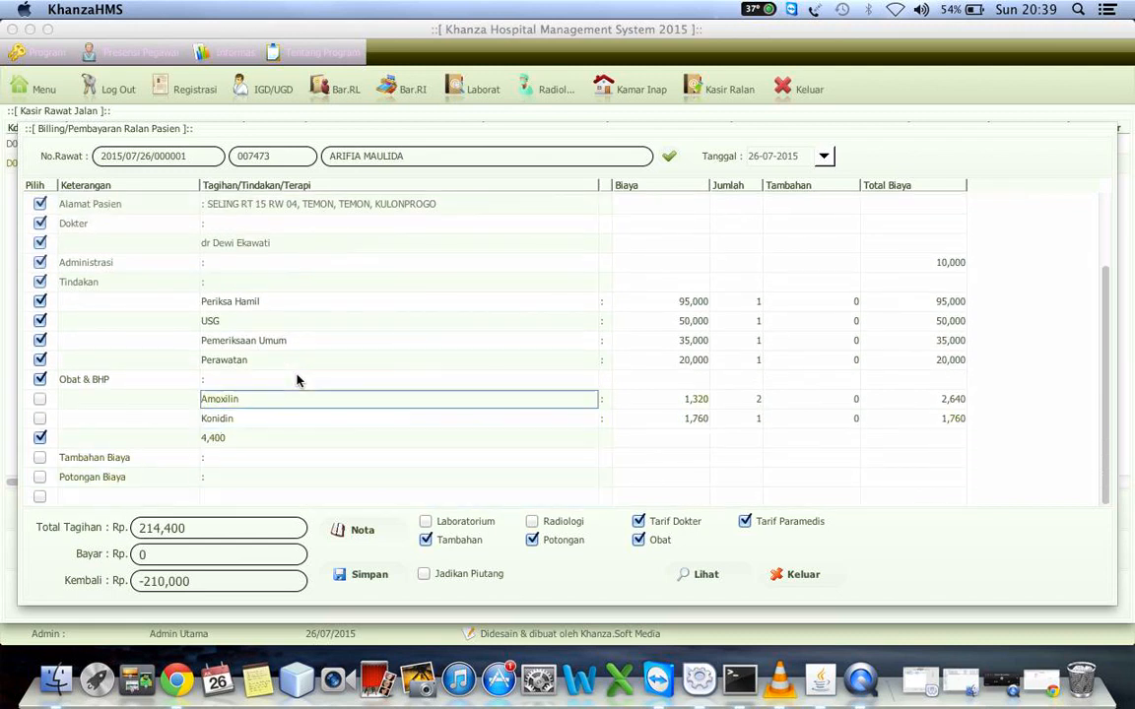
pyautogui.press('Up')
pyautogui.press('Up')
pyautogui.press('Up')
pyautogui.press('Up')
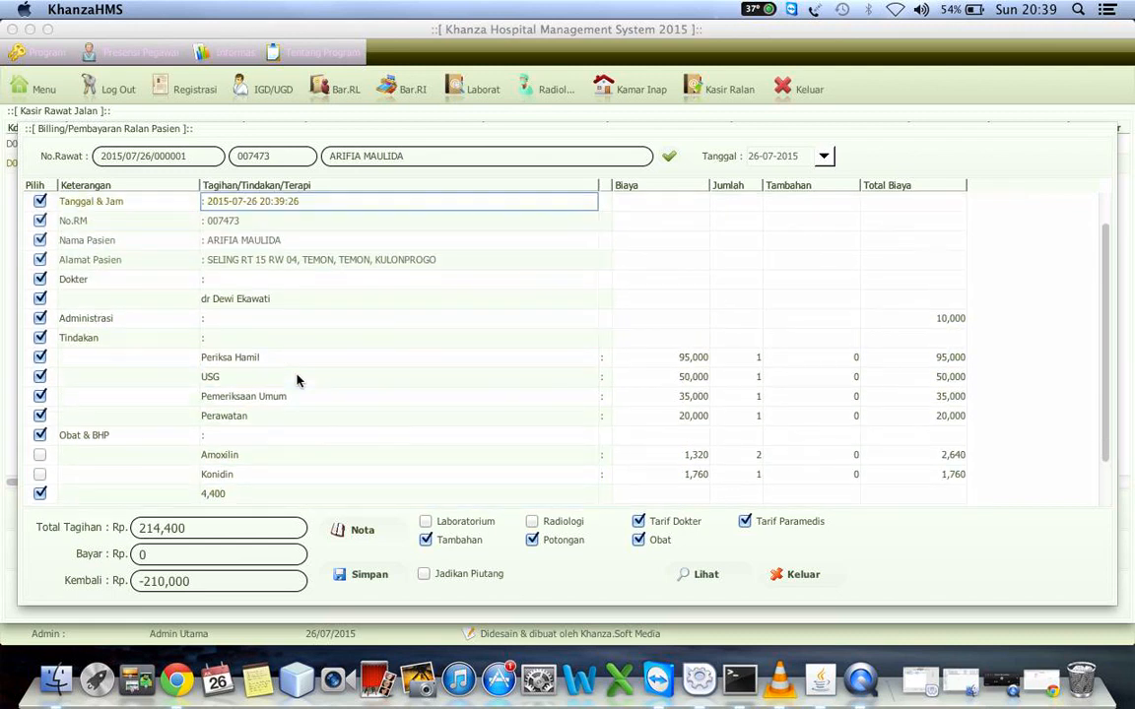
pyautogui.click(639, 522)
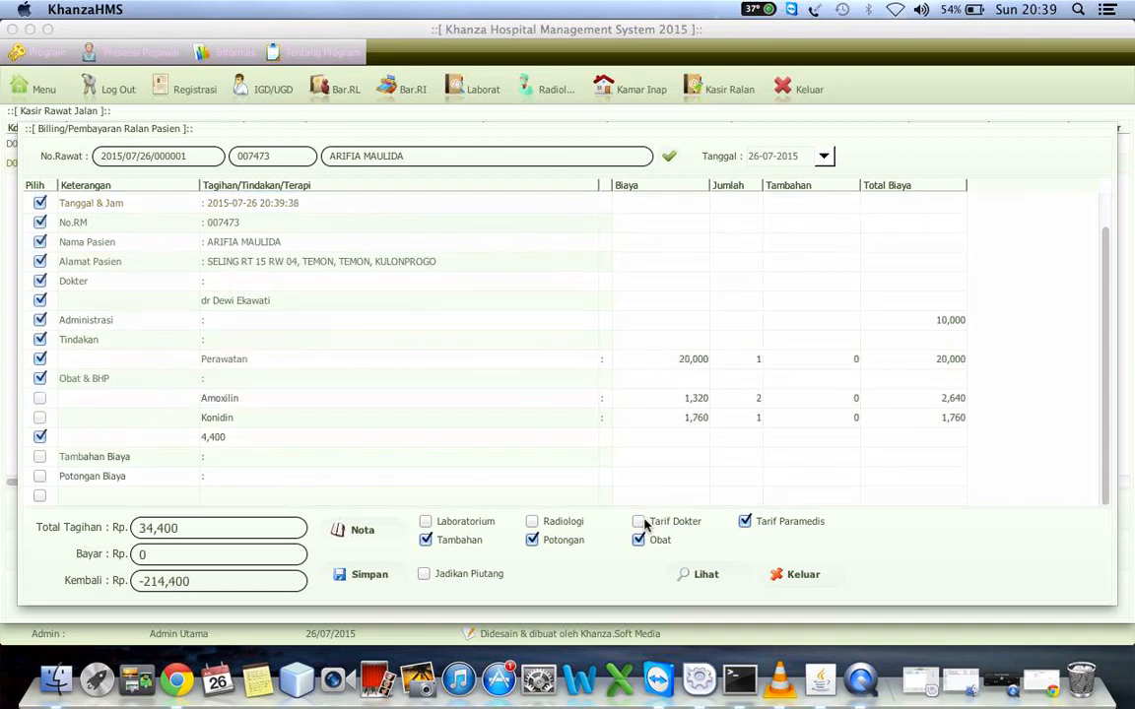
pyautogui.click(639, 522)
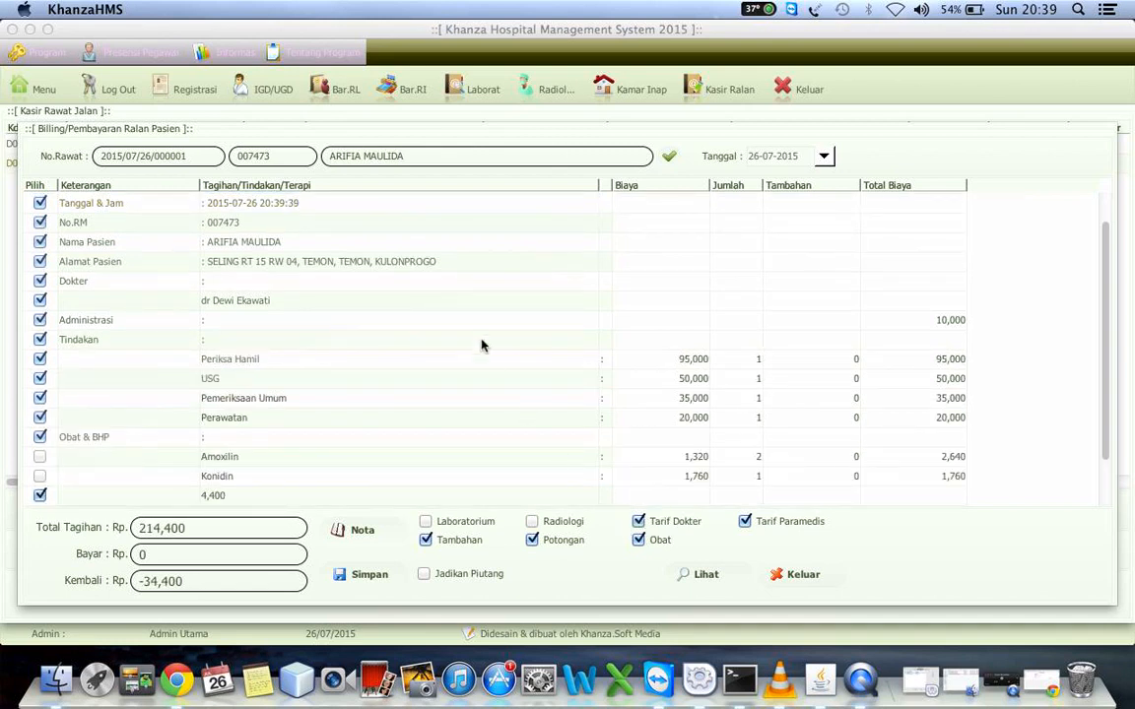
# - Add an additional charge (Tambahan Biaya) named Tambahan Administrasi with an amount of 10000 and save it
pyautogui.rightClick(336, 300)
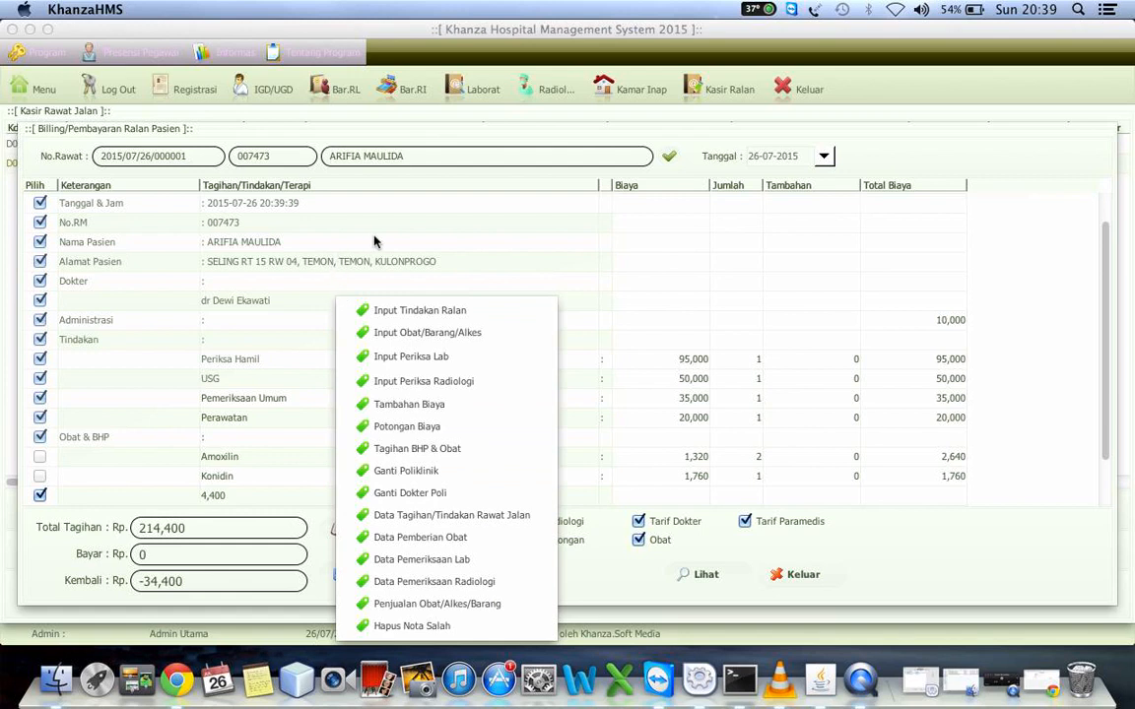
pyautogui.click(410, 405)
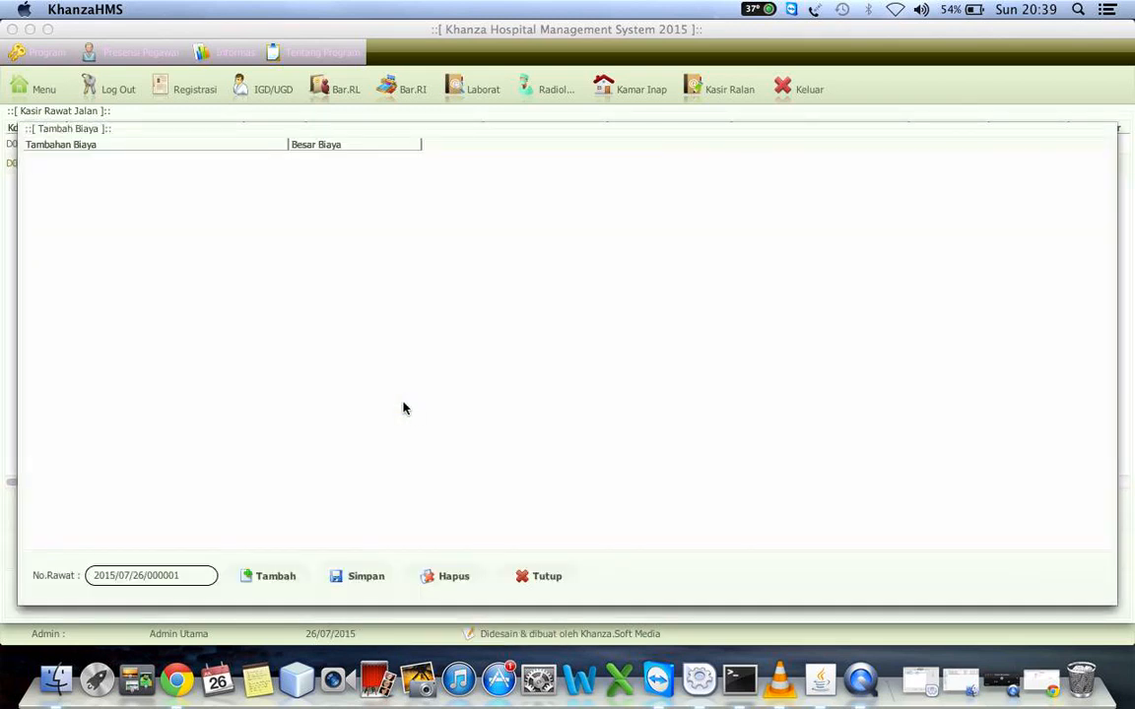
pyautogui.click(276, 575)
pyautogui.doubleClick(161, 162)
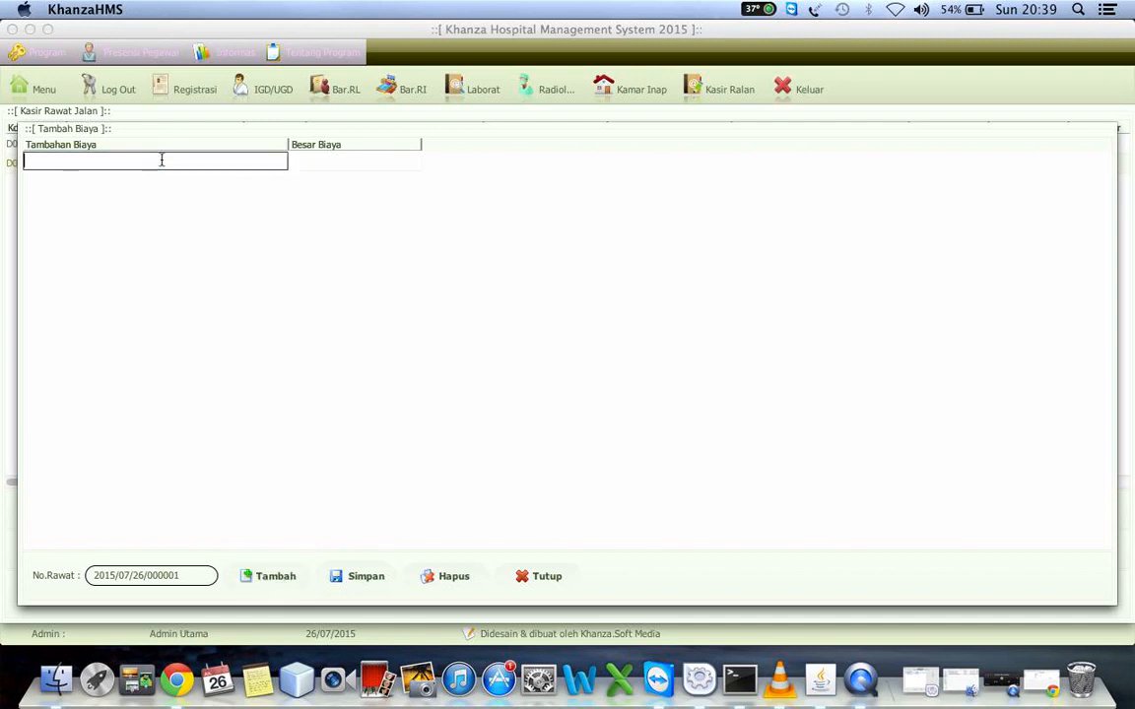
pyautogui.write('Tambahan ')
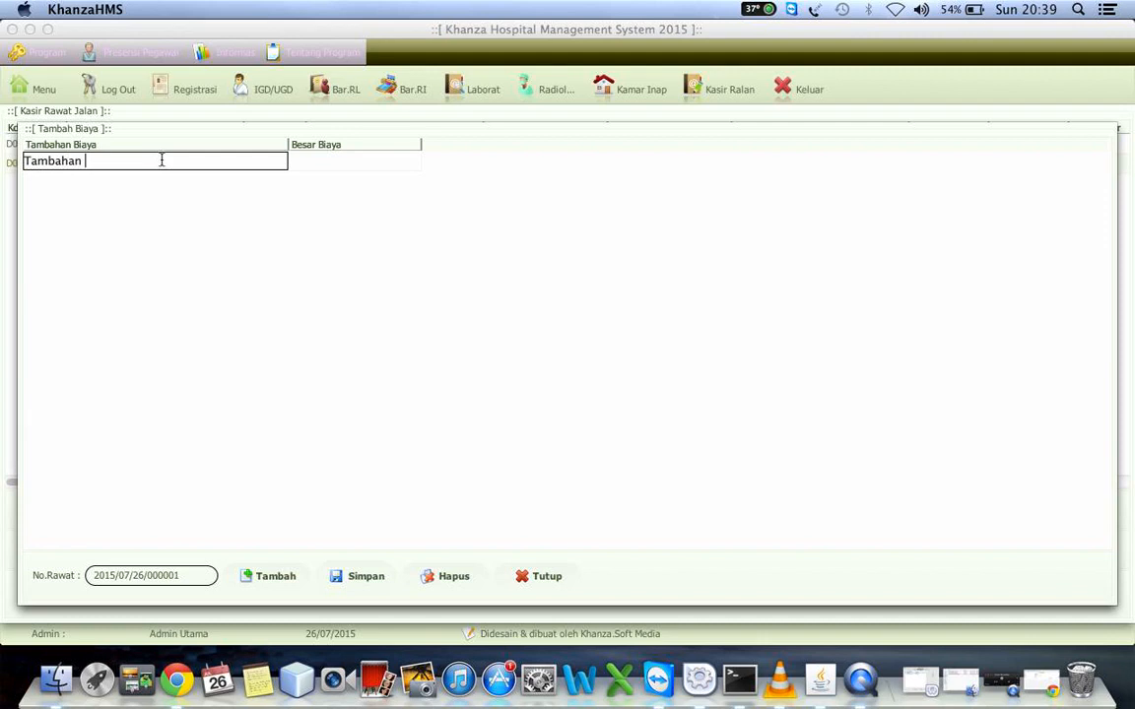
pyautogui.write('Administrasi')
pyautogui.click(350, 162)
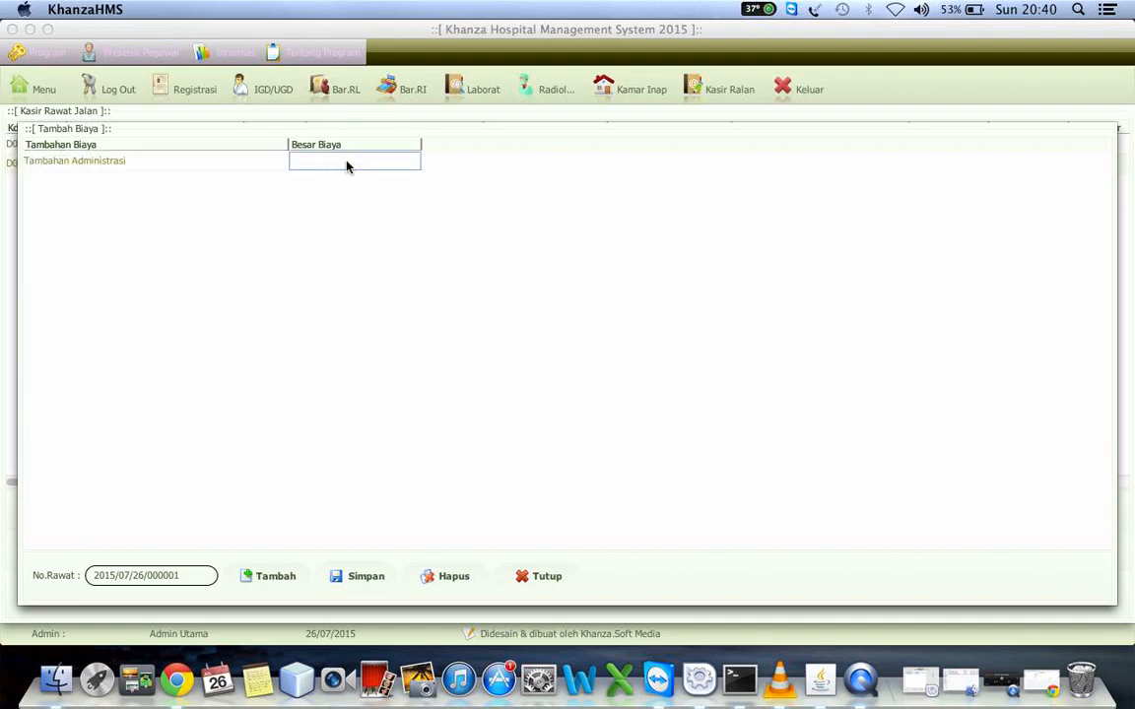
pyautogui.write('10000')
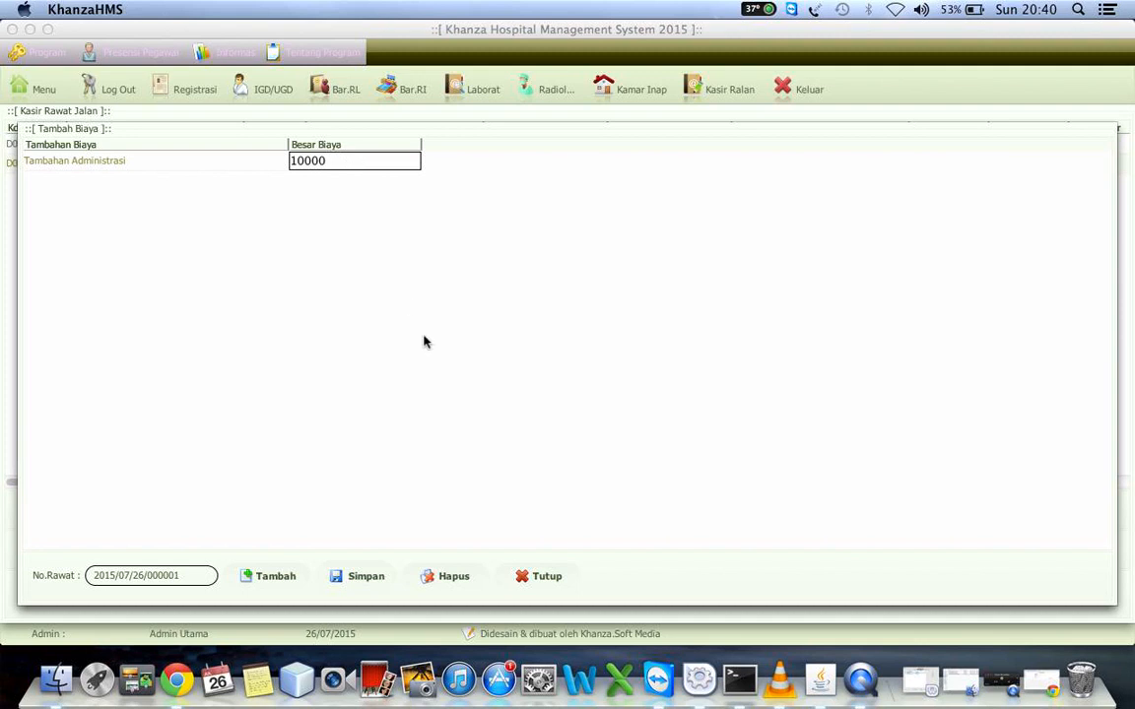
pyautogui.press('Return')
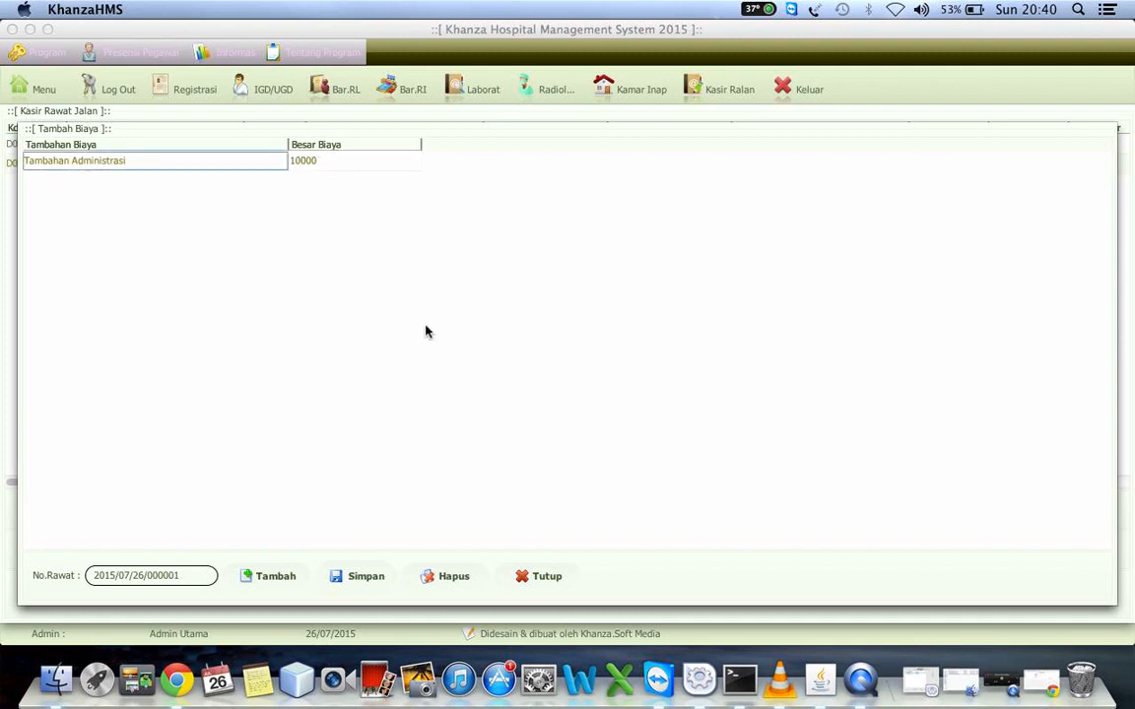
pyautogui.click(364, 579)
# - Examine the bill from the Obat & BHP section down through the additional charges to its last row
pyautogui.click(424, 439)
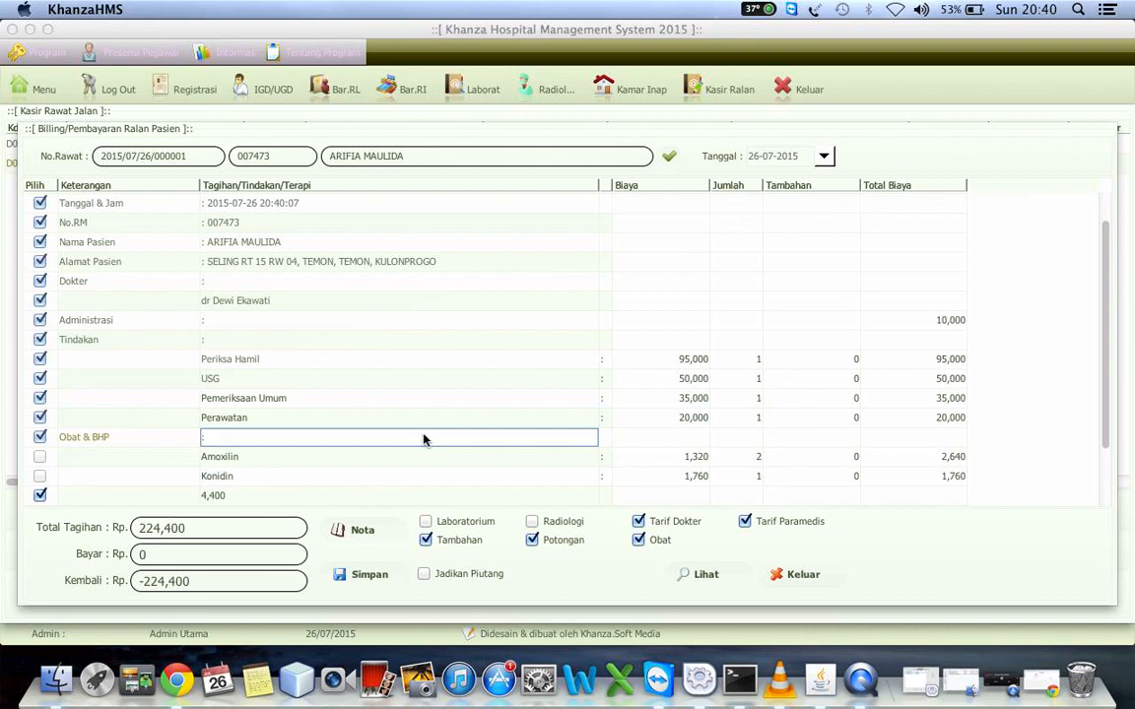
pyautogui.press('Down')
pyautogui.press('Down')
pyautogui.press('Down')
pyautogui.press('Down')
pyautogui.press('Down')
pyautogui.press('Down')
pyautogui.press('Down')
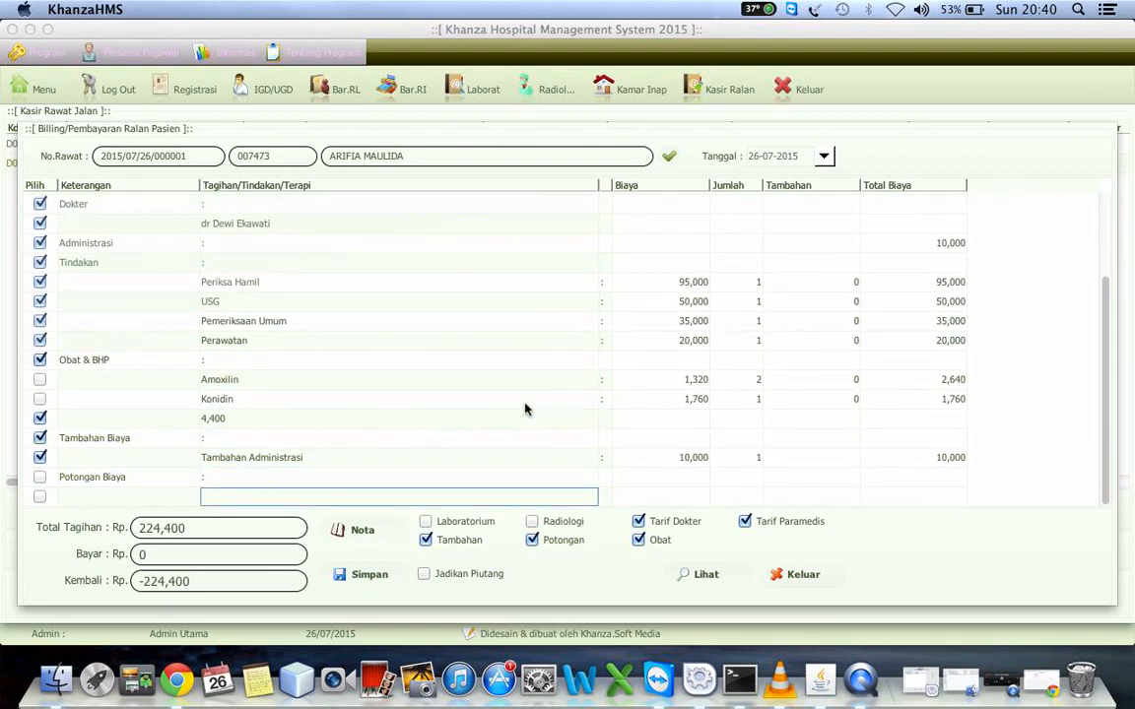
# - Reopen the additional charge form (Tambahan Biaya) from the bill several times to view its entry, closing it each time
pyautogui.doubleClick(168, 436)
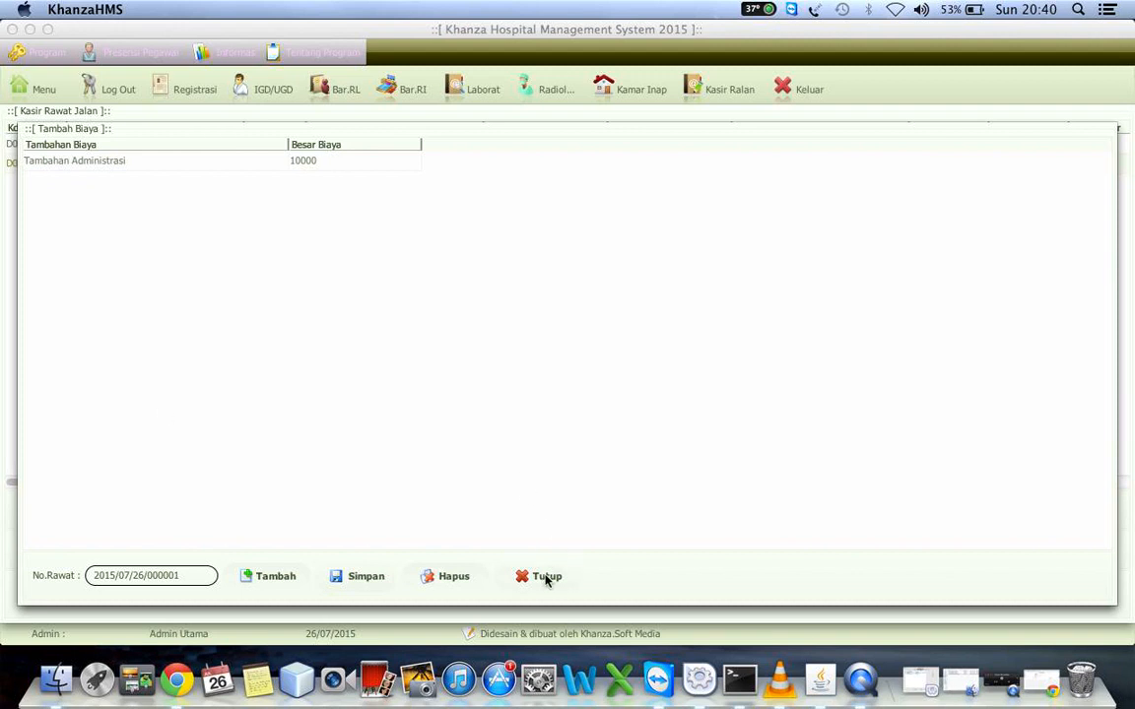
pyautogui.click(547, 577)
pyautogui.rightClick(376, 380)
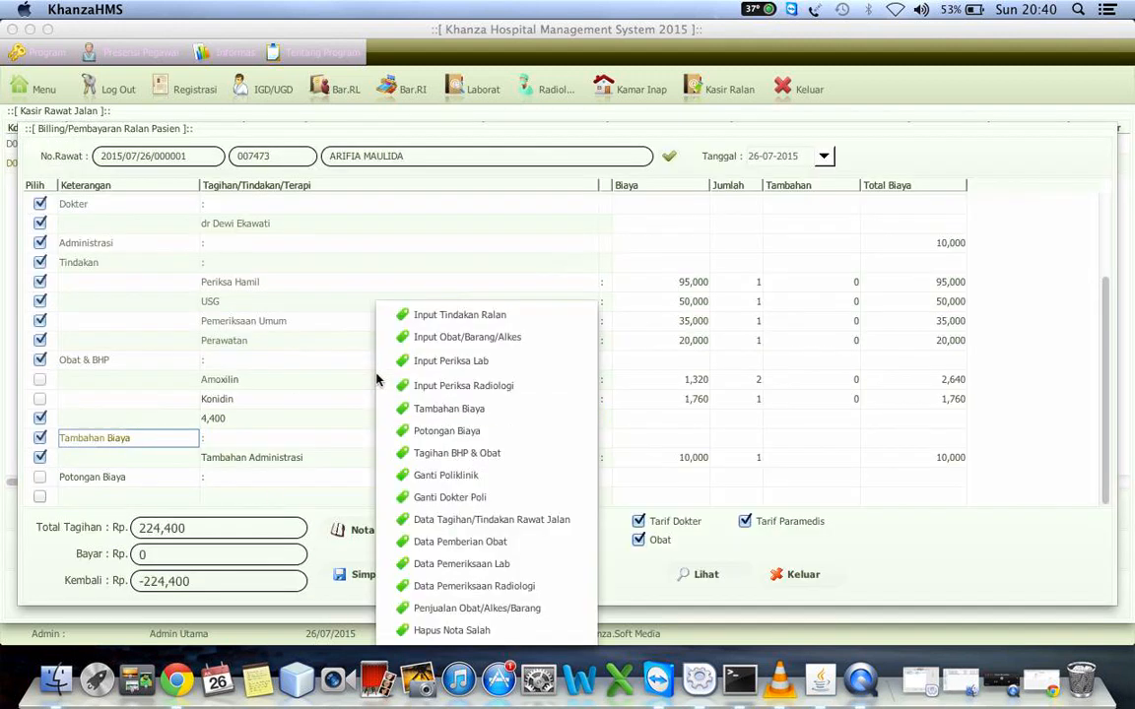
pyautogui.click(524, 578)
pyautogui.rightClick(424, 434)
pyautogui.click(421, 430)
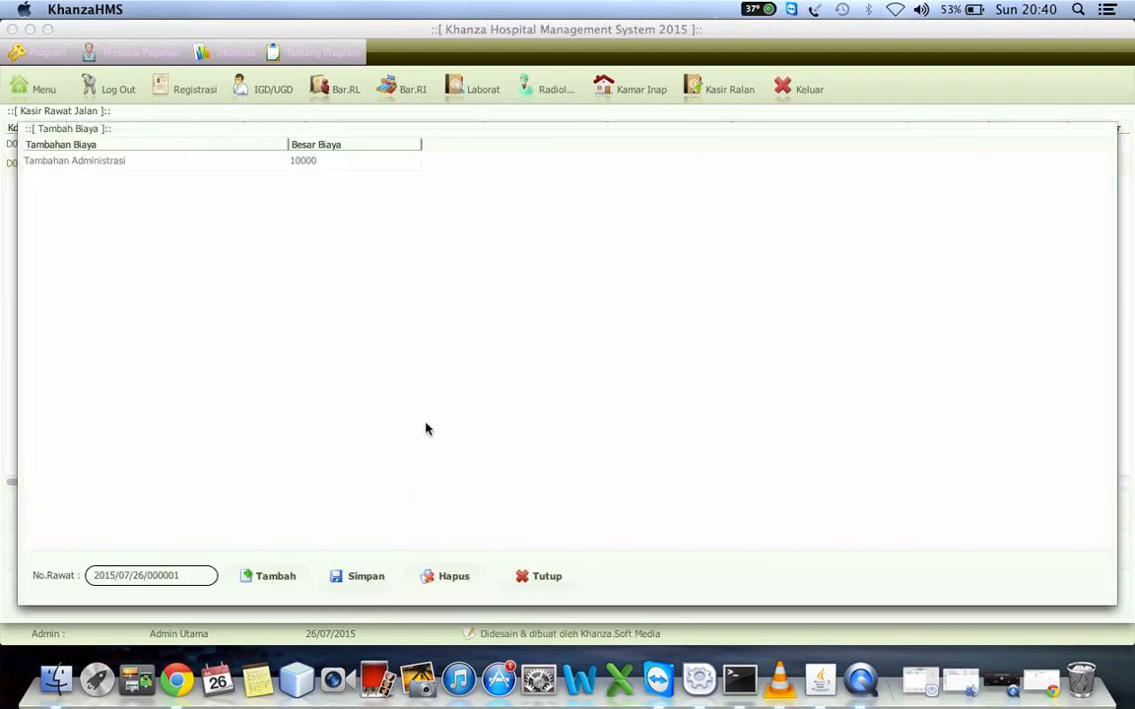
pyautogui.click(539, 581)
pyautogui.rightClick(451, 432)
pyautogui.click(450, 434)
pyautogui.click(540, 577)
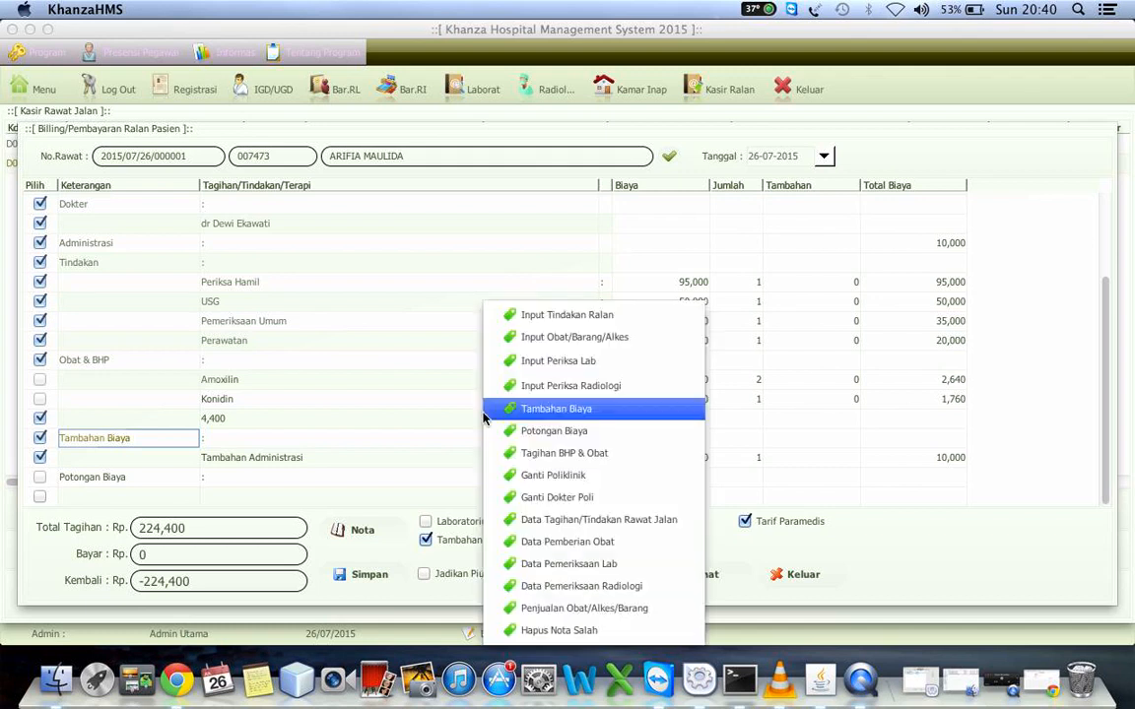
pyautogui.rightClick(484, 416)
pyautogui.click(483, 419)
pyautogui.click(537, 578)
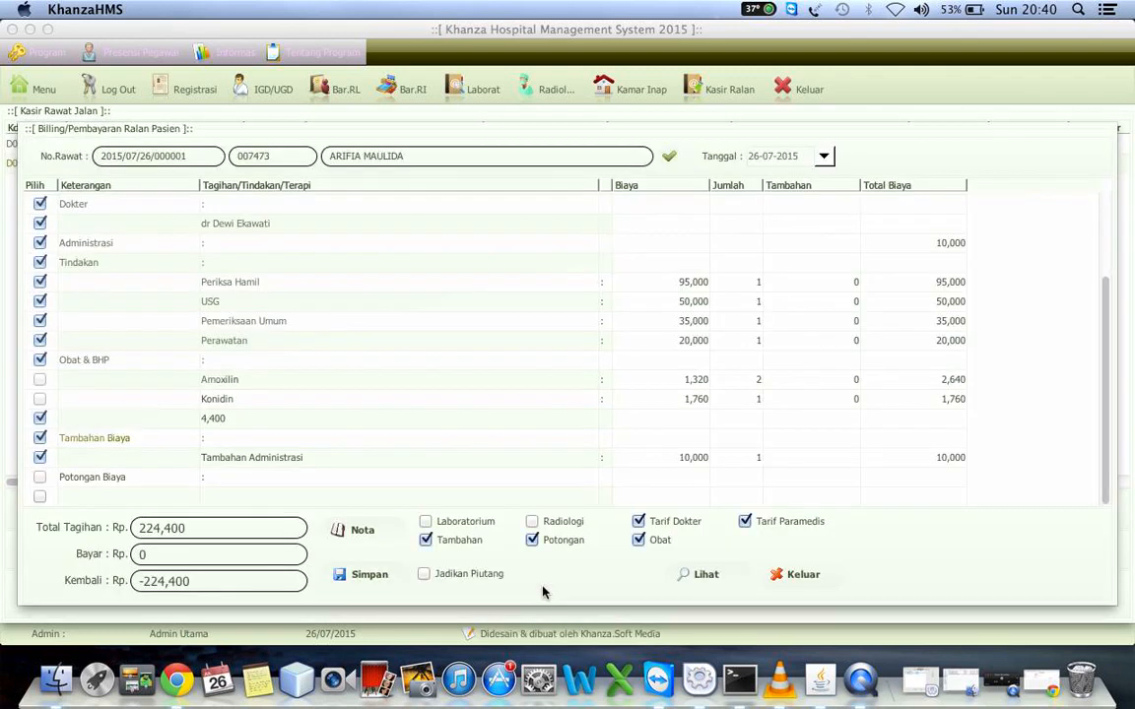
# - Delete the Tambahan Administrasi entry from the bill's additional charges (Tambahan Biaya) and return to the bill
pyautogui.click(501, 460)
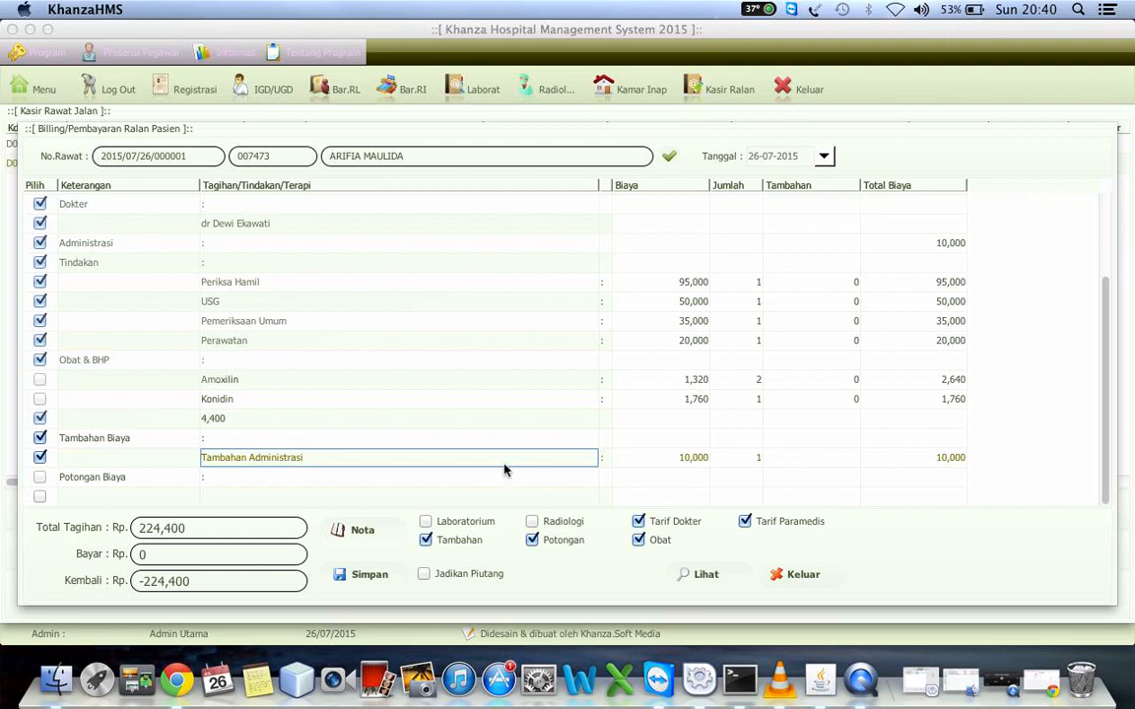
pyautogui.click(445, 420)
pyautogui.rightClick(384, 335)
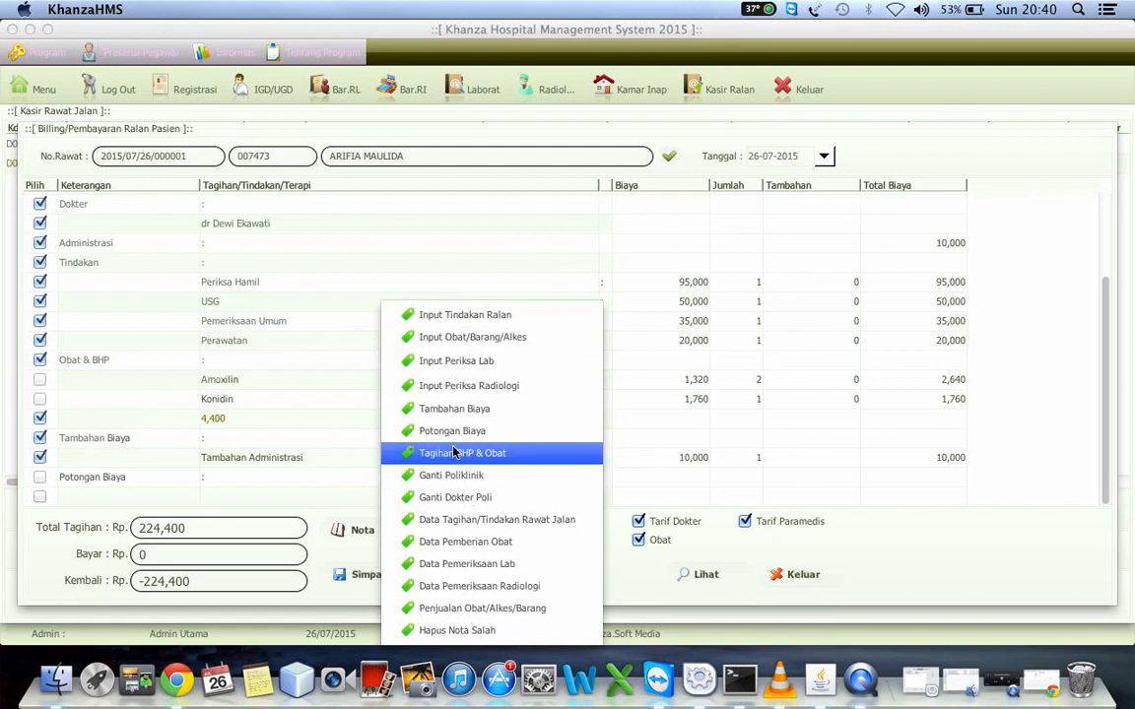
pyautogui.click(445, 408)
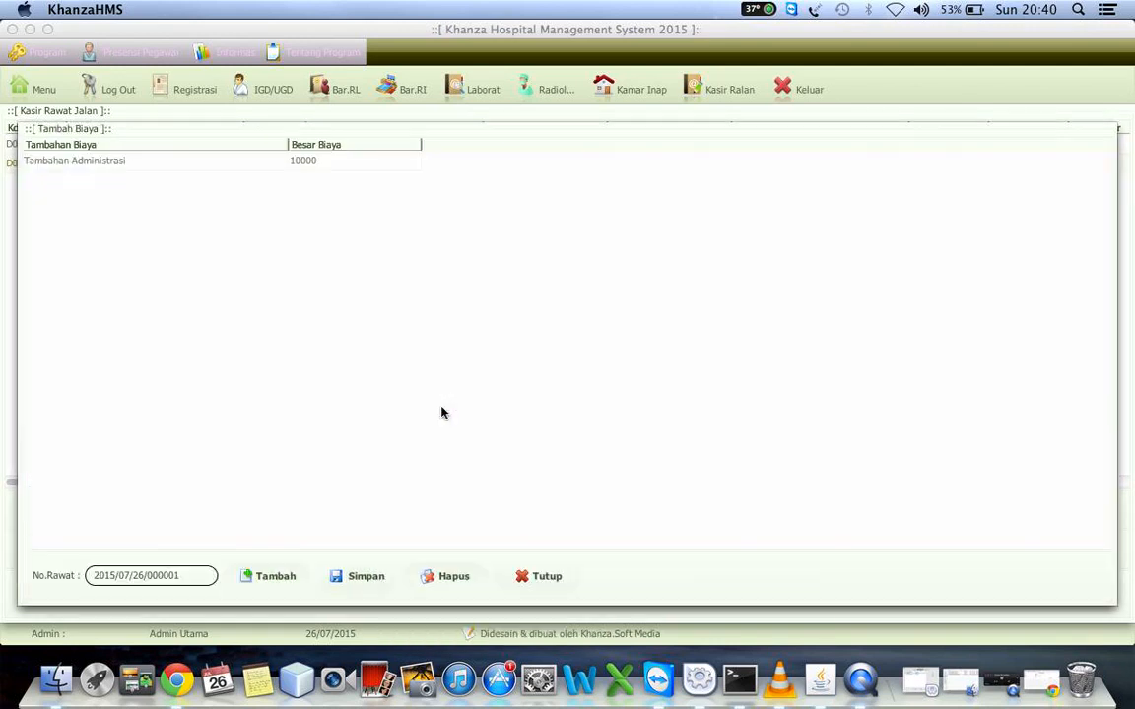
pyautogui.click(130, 163)
pyautogui.click(460, 577)
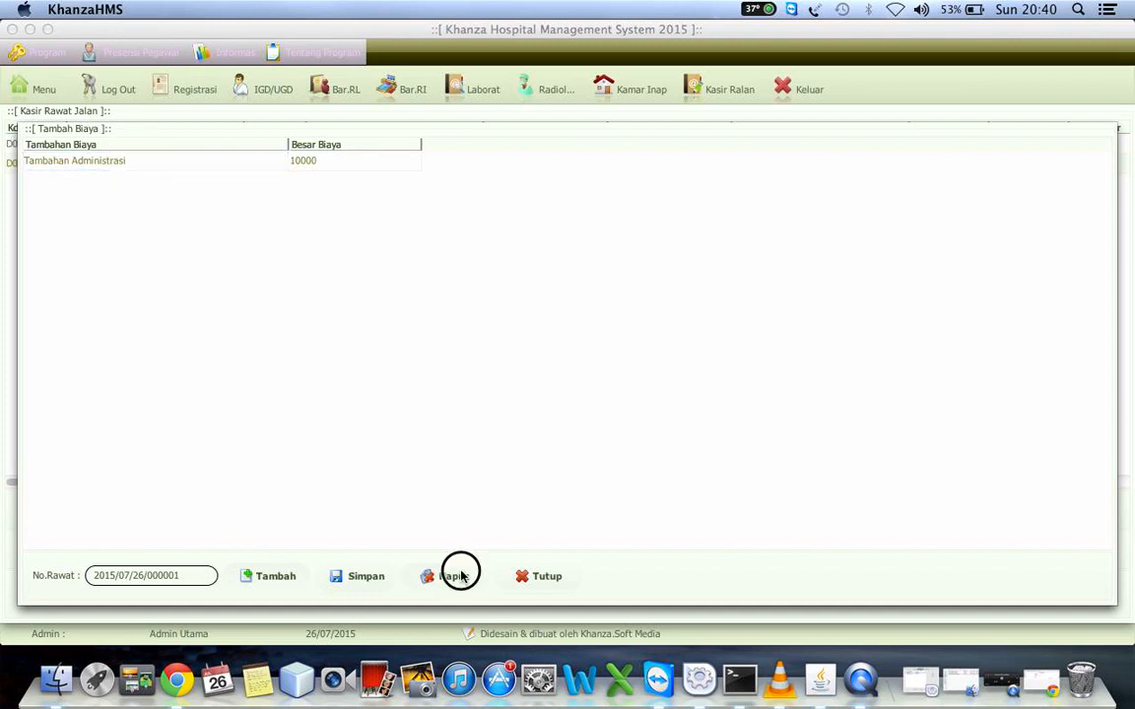
pyautogui.click(548, 581)
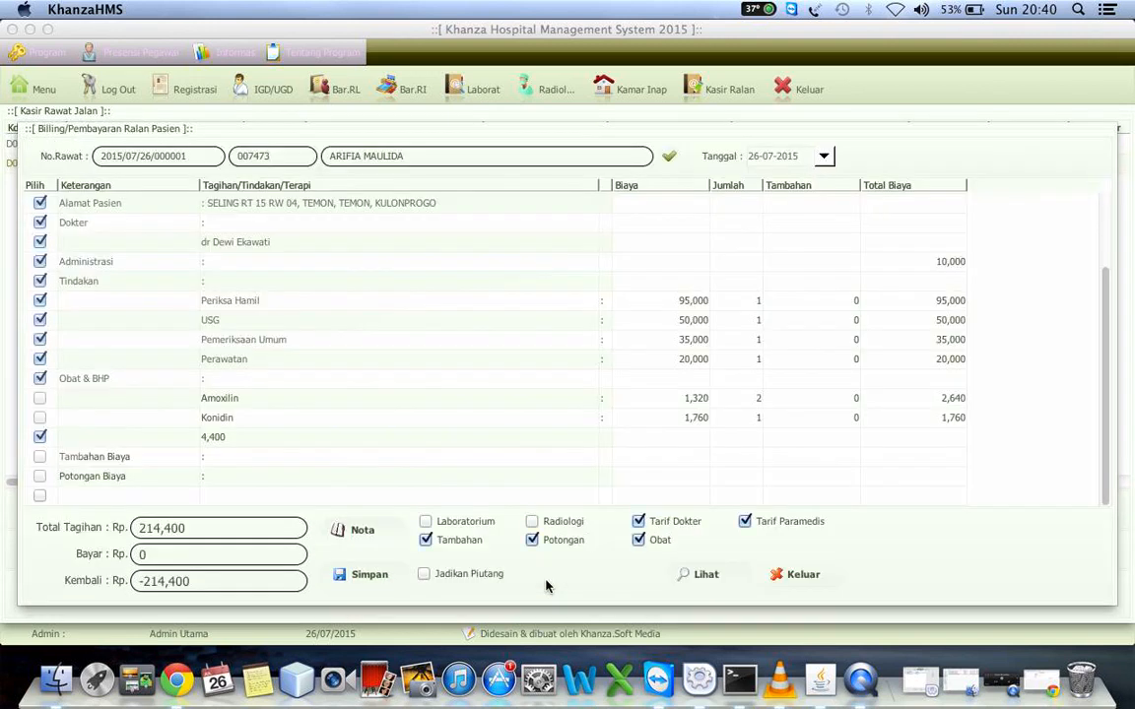
pyautogui.click(463, 420)
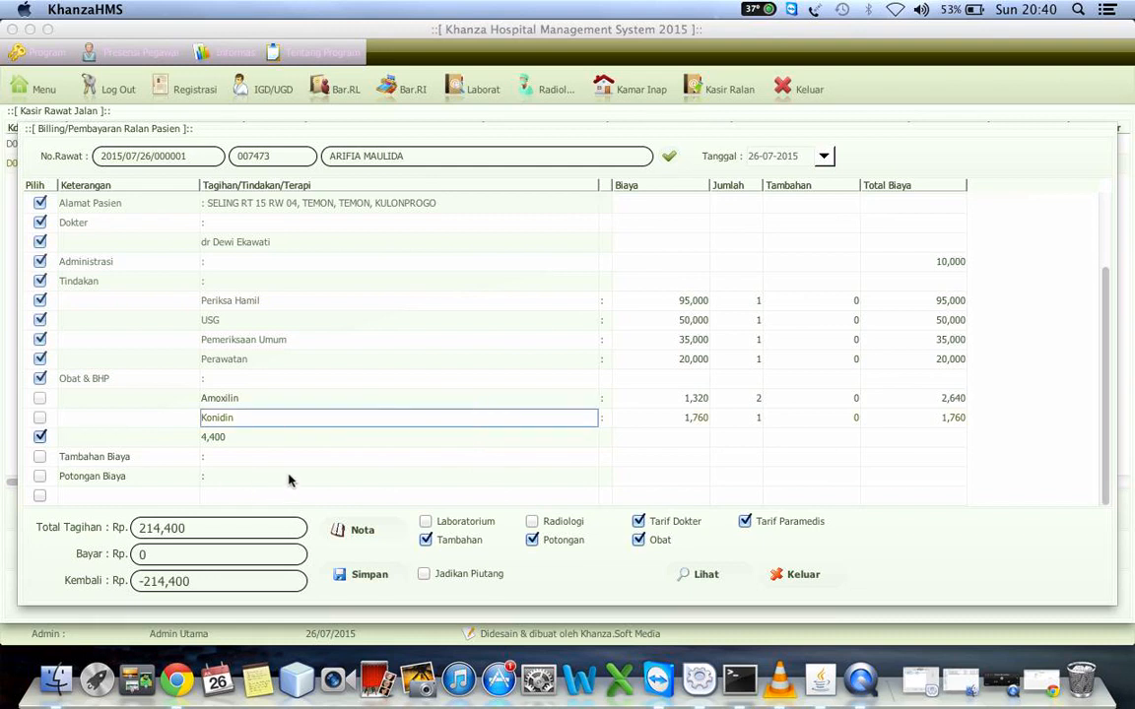
# - Delete the Perawatan treatment from the Penanganan Petugas records of Data Tagihan/Tindakan Rawat Jalan and refresh the bill
pyautogui.rightClick(320, 265)
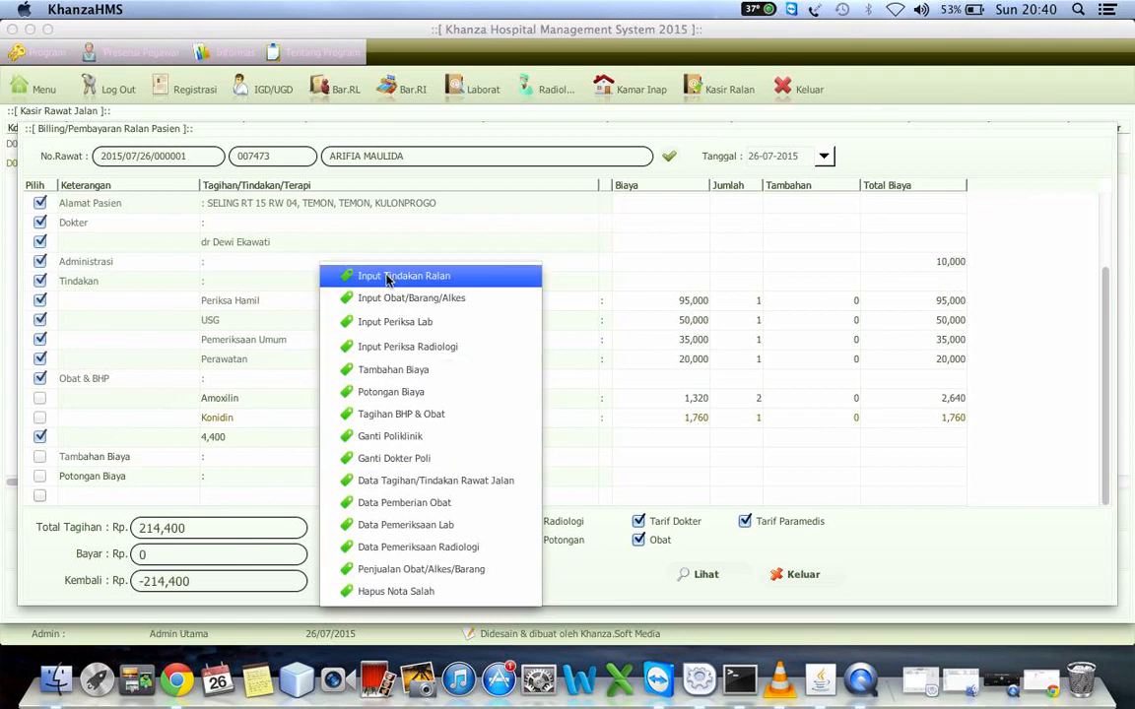
pyautogui.click(386, 481)
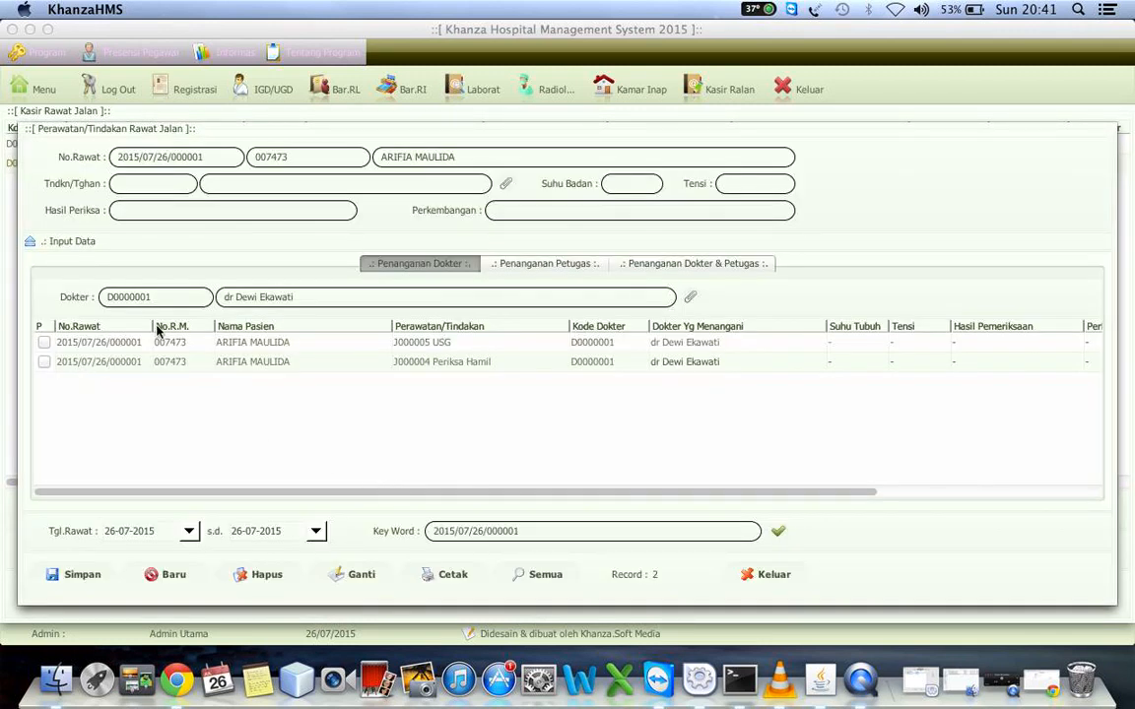
pyautogui.click(502, 264)
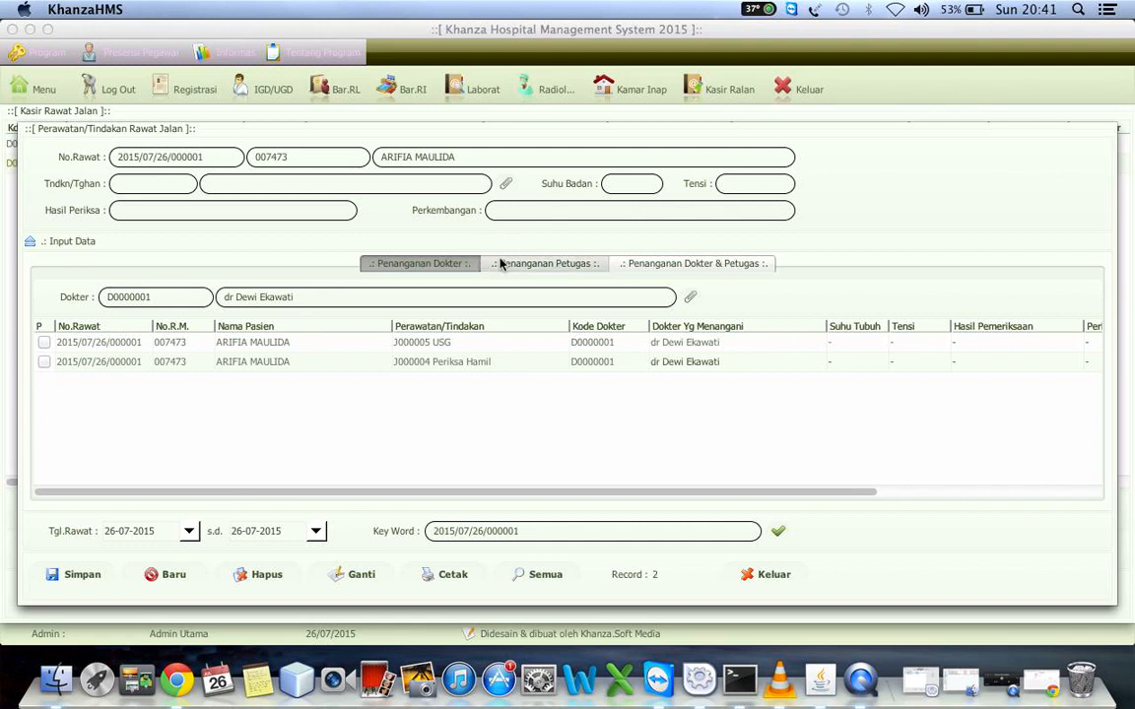
pyautogui.click(666, 263)
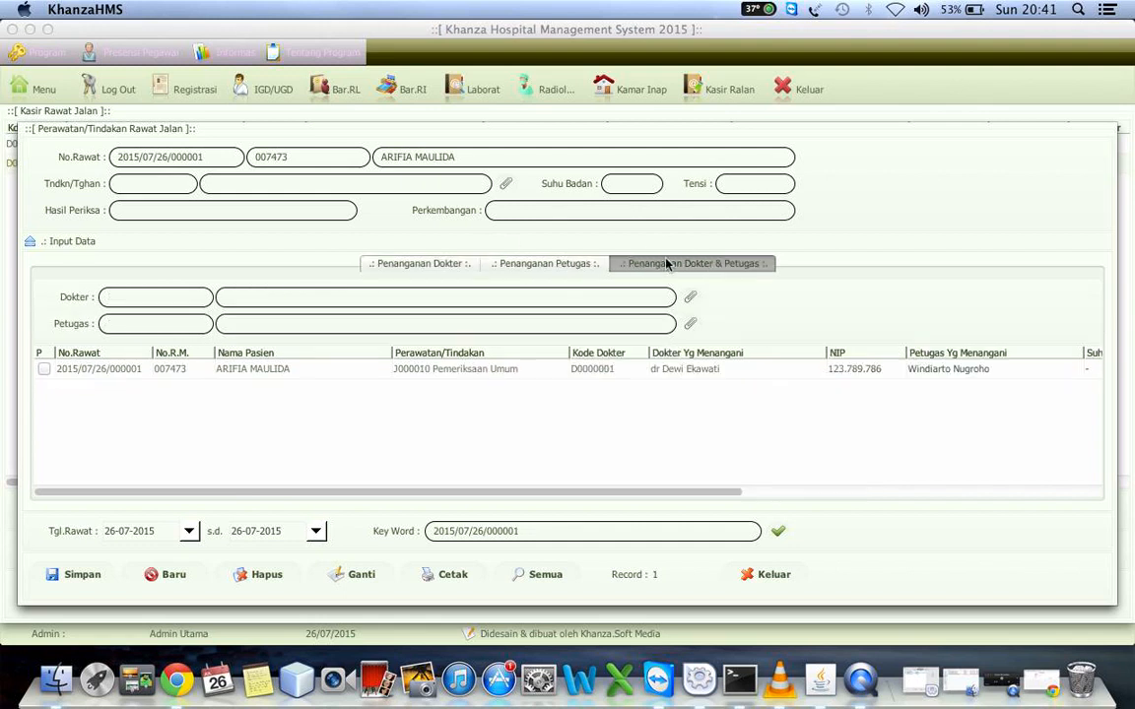
pyautogui.click(512, 265)
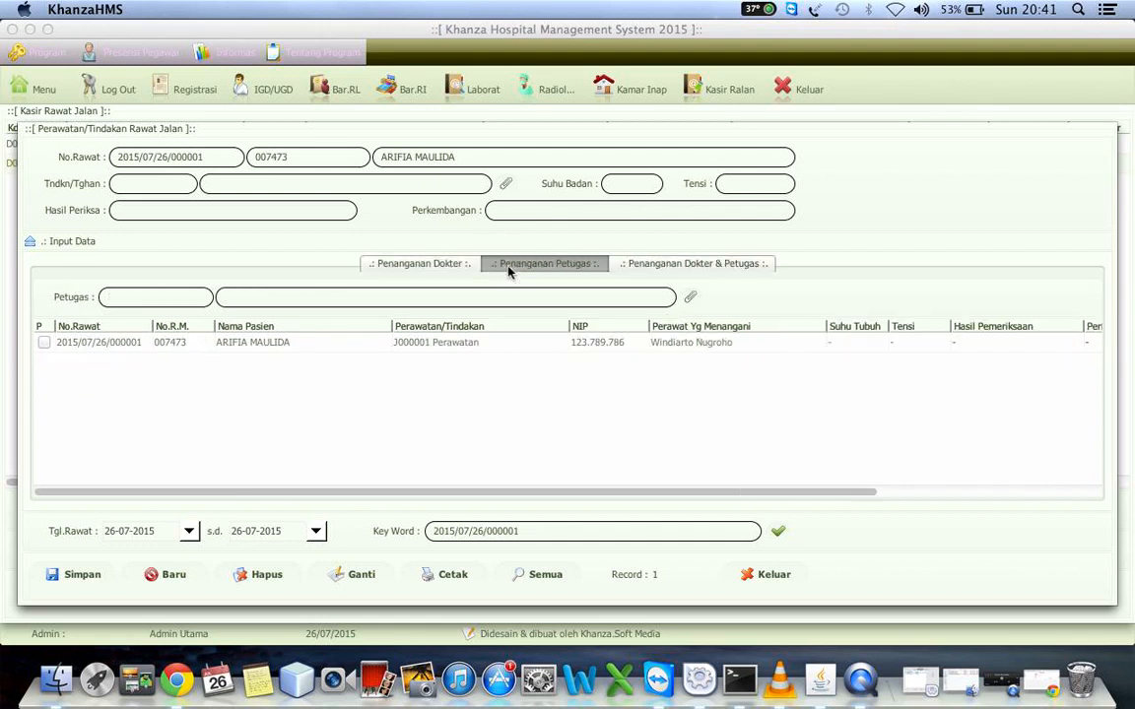
pyautogui.click(43, 342)
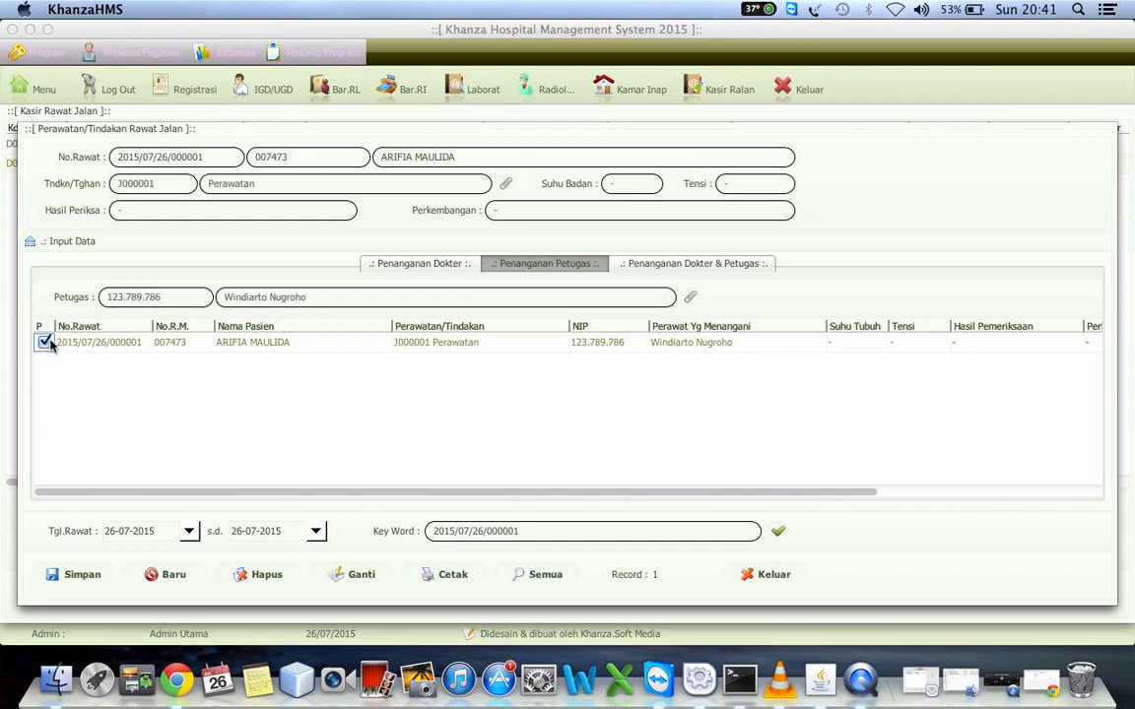
pyautogui.click(258, 575)
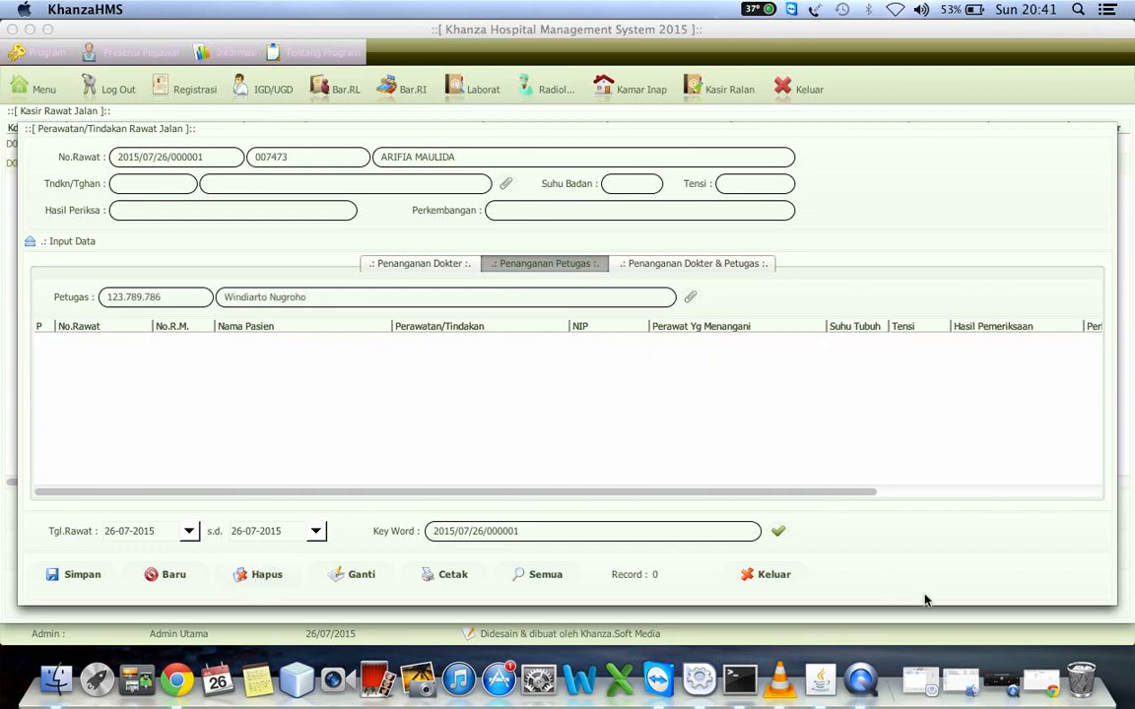
pyautogui.click(769, 575)
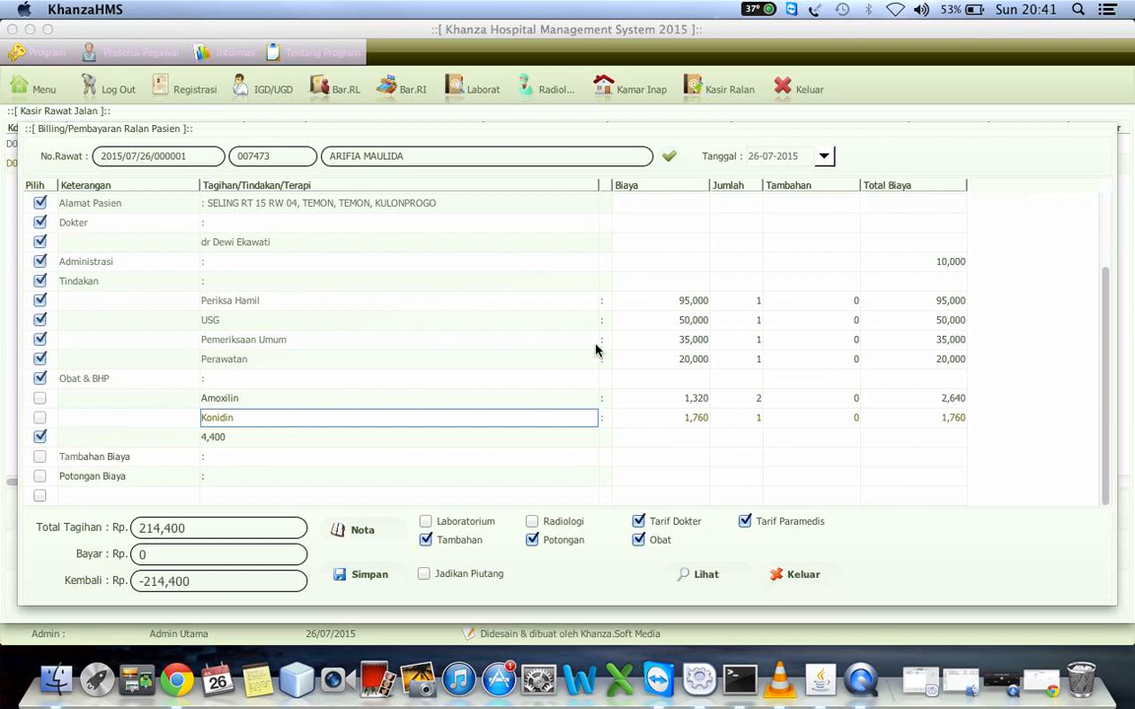
pyautogui.click(671, 158)
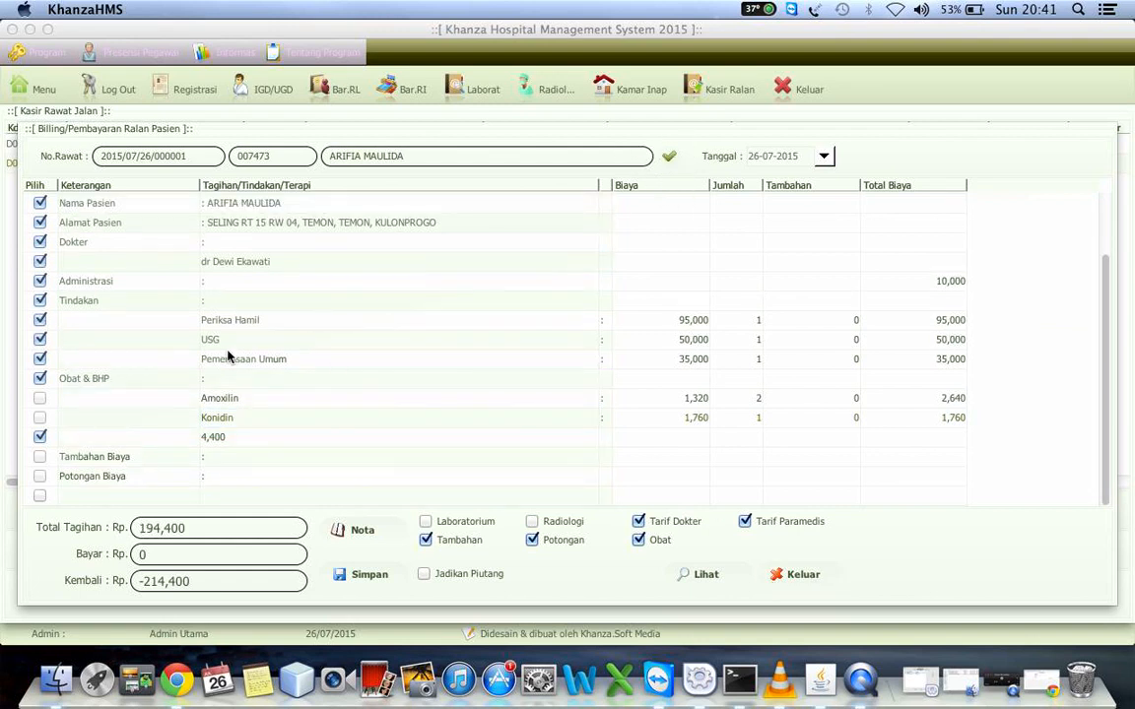
# - Delete the Konidin entry from the patient's medicine records (Data Pemberian Obat) and refresh the bill
pyautogui.rightClick(317, 309)
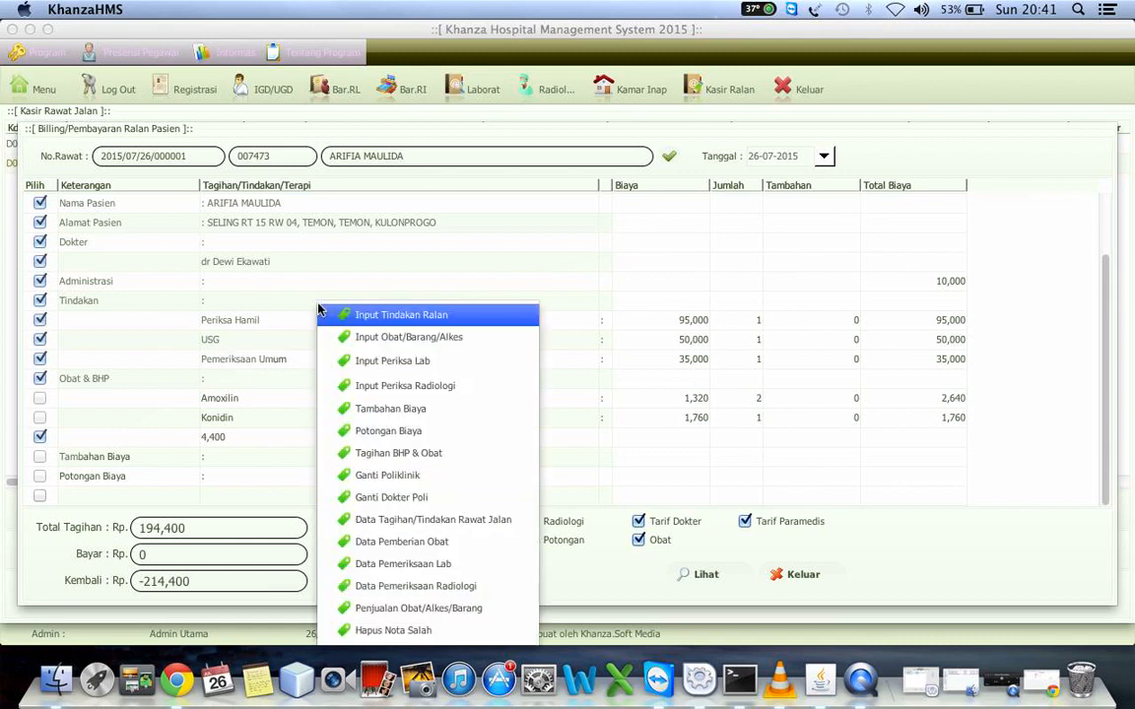
pyautogui.click(390, 542)
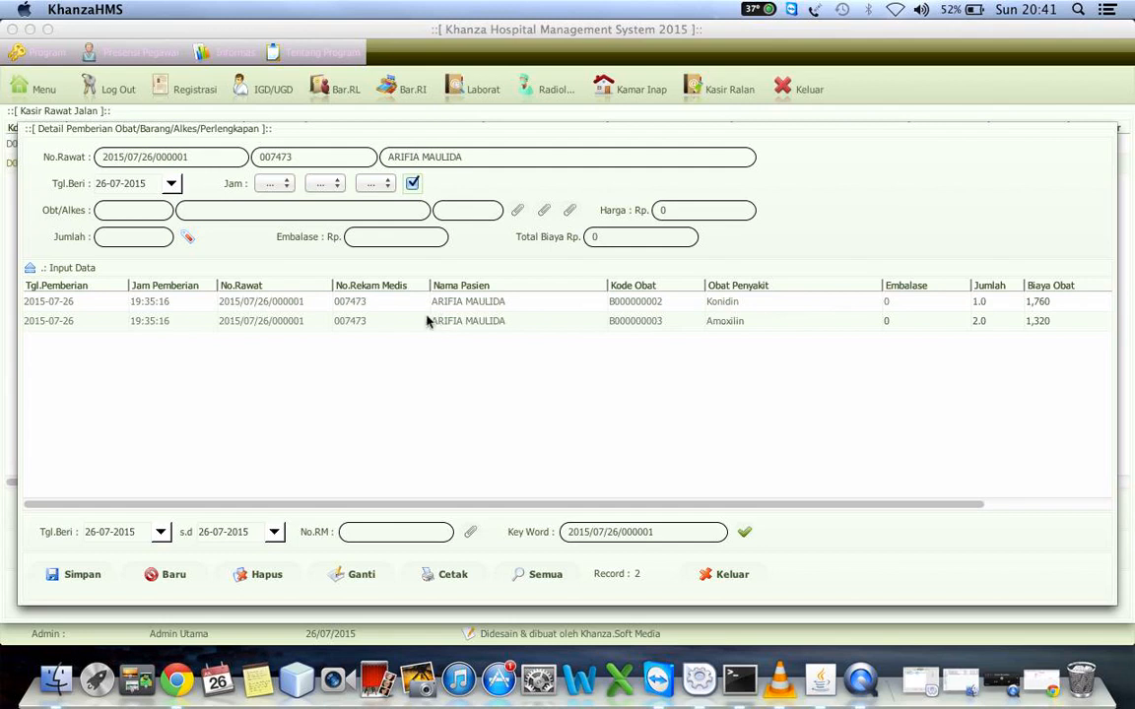
pyautogui.click(413, 183)
pyautogui.click(412, 183)
pyautogui.click(307, 307)
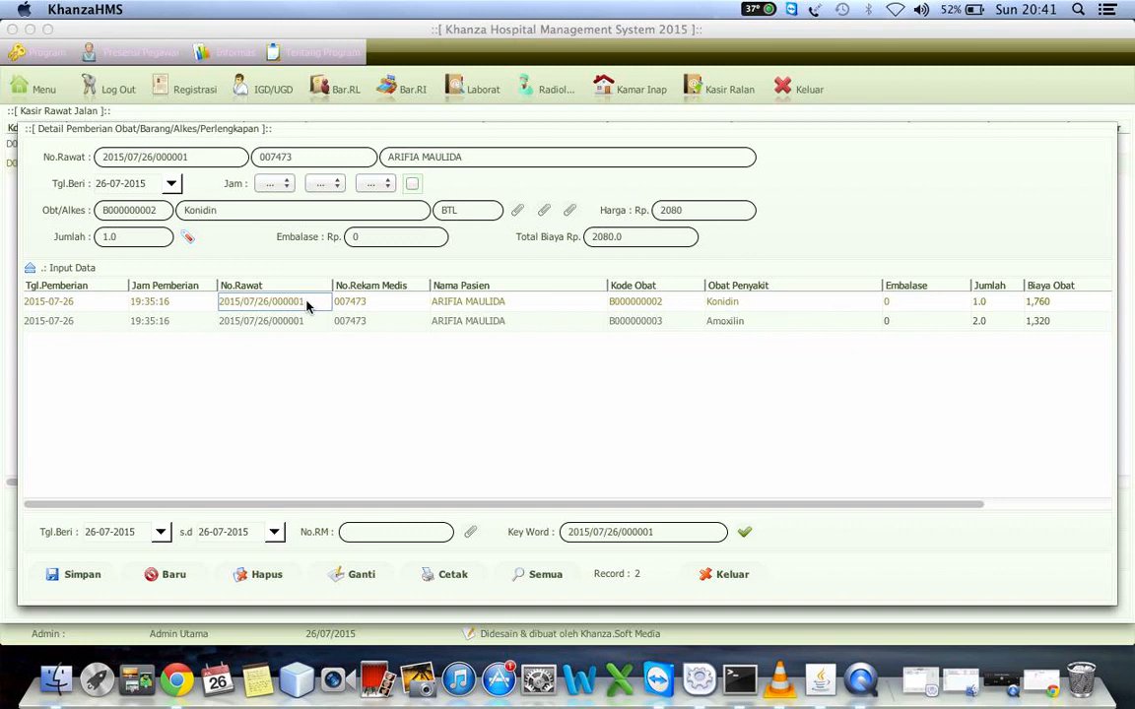
pyautogui.click(263, 575)
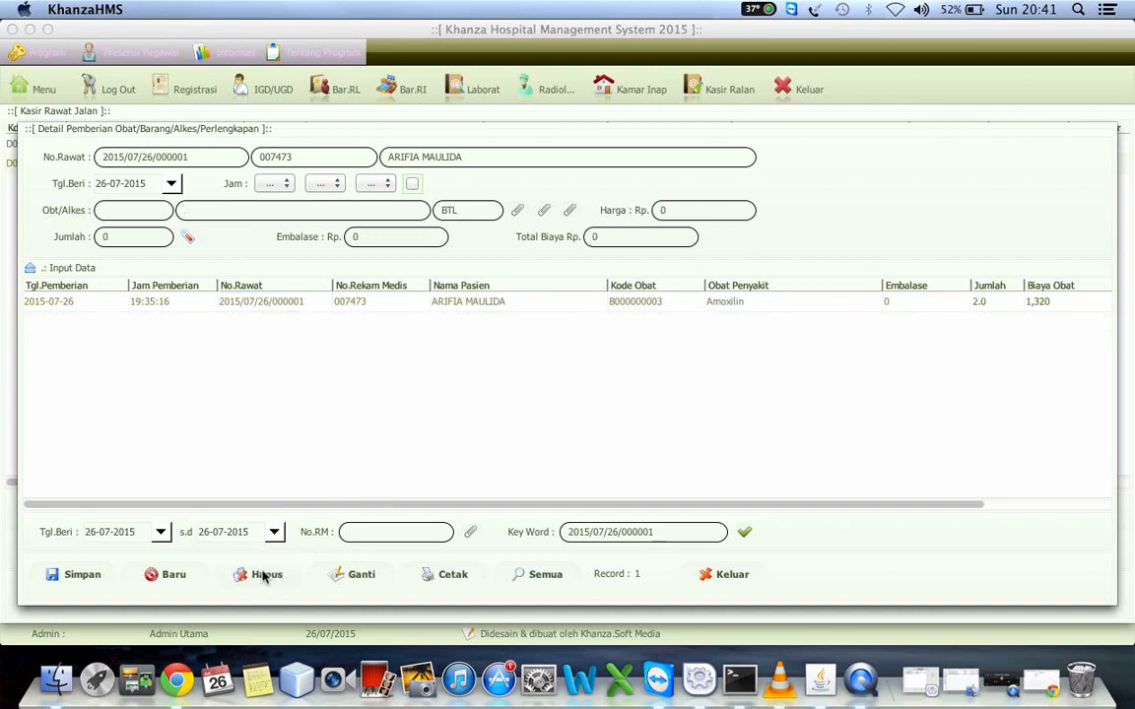
pyautogui.click(710, 572)
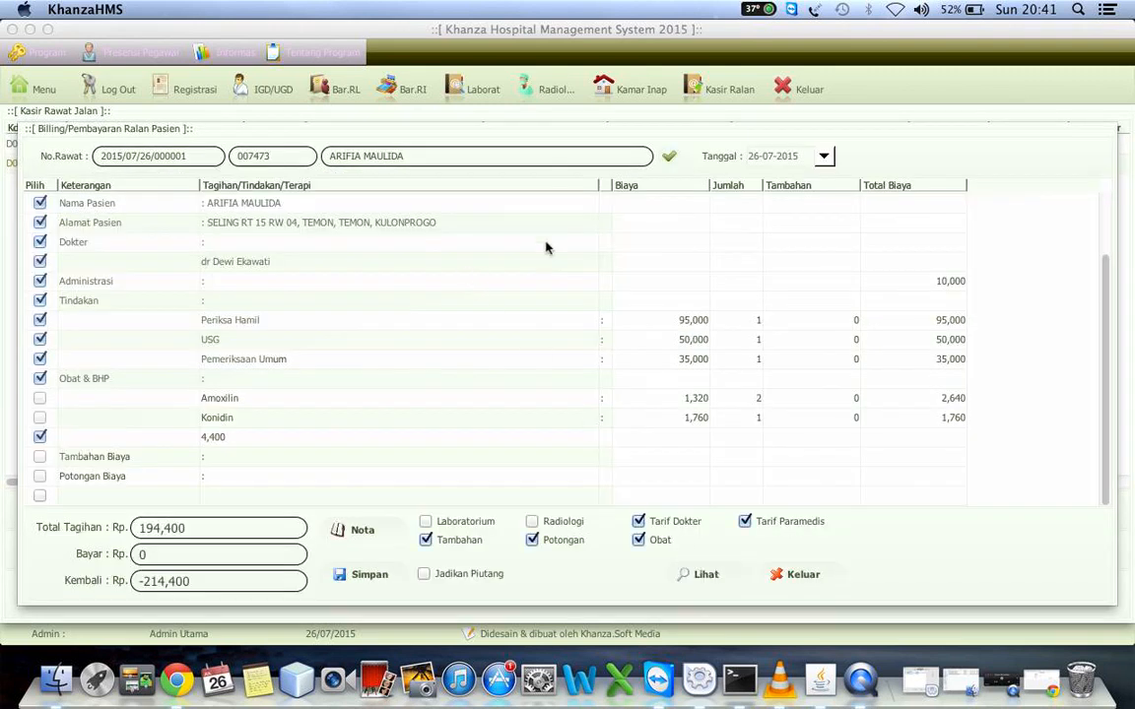
pyautogui.click(667, 156)
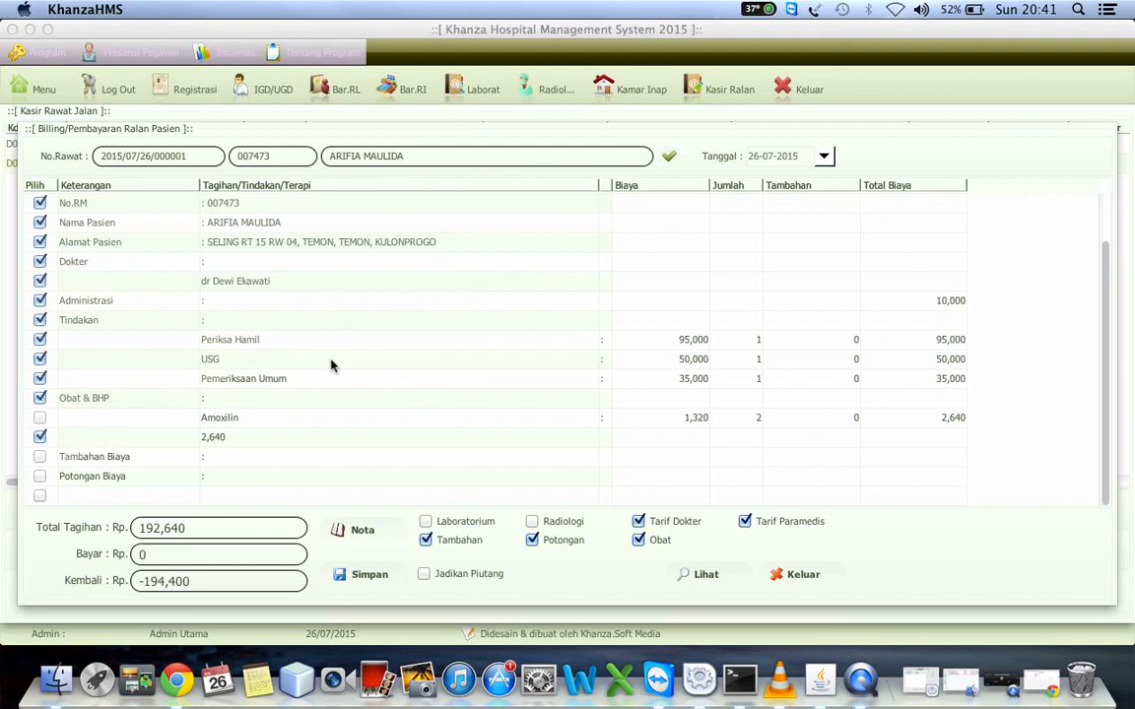
# - Include the Laboratorium and Radiologi charges in the bill, then save and close it
pyautogui.click(353, 579)
pyautogui.click(723, 378)
pyautogui.click(448, 522)
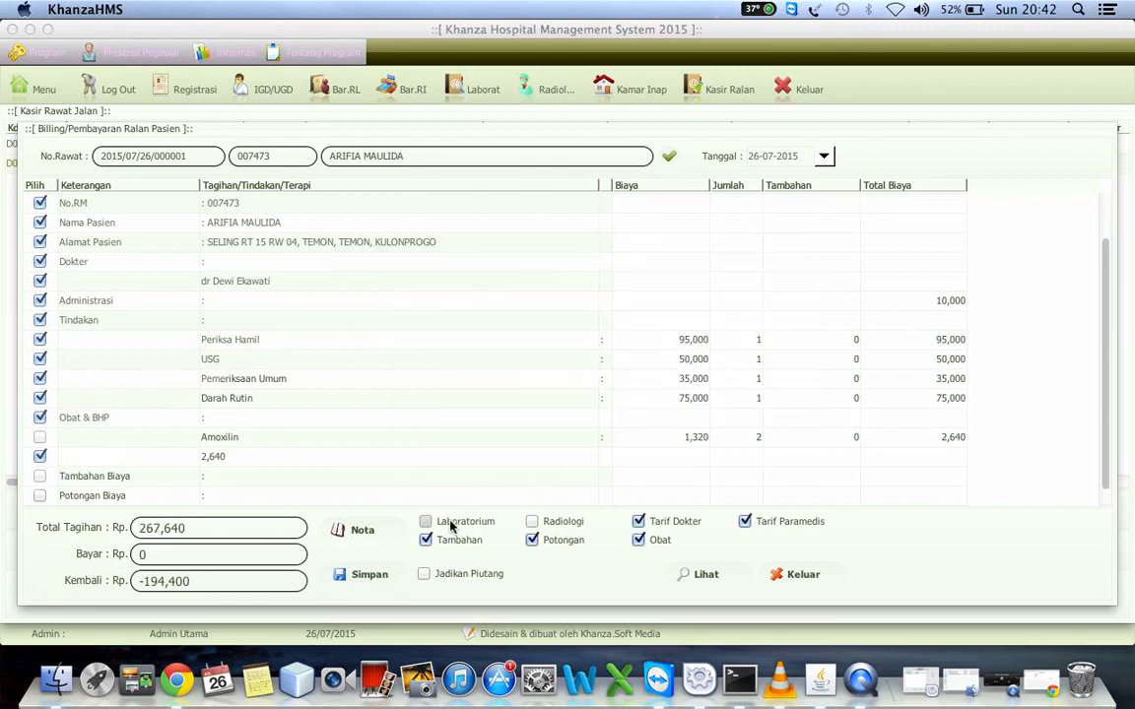
pyautogui.click(557, 524)
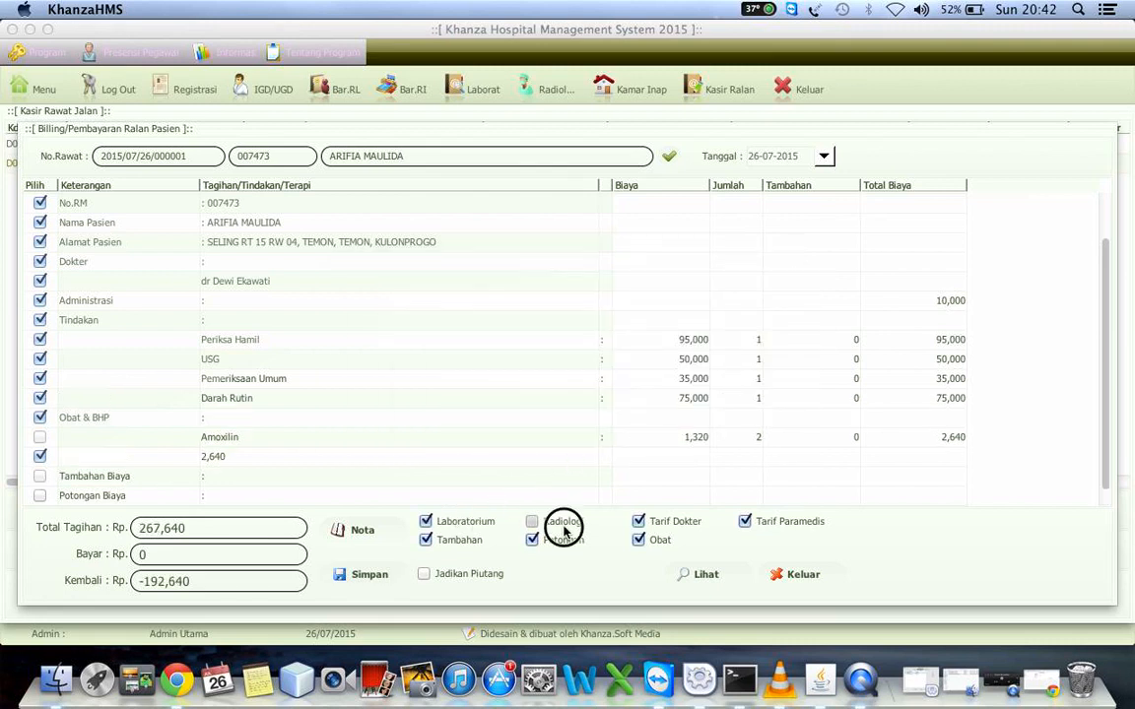
pyautogui.click(355, 576)
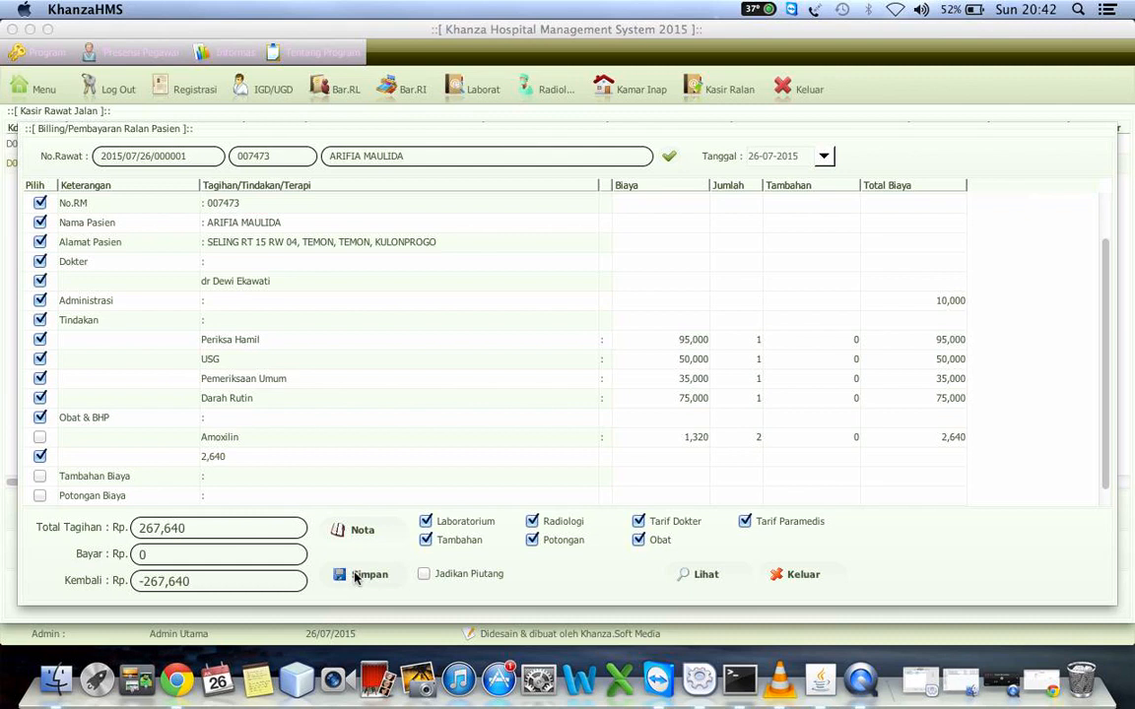
pyautogui.click(641, 379)
pyautogui.click(801, 584)
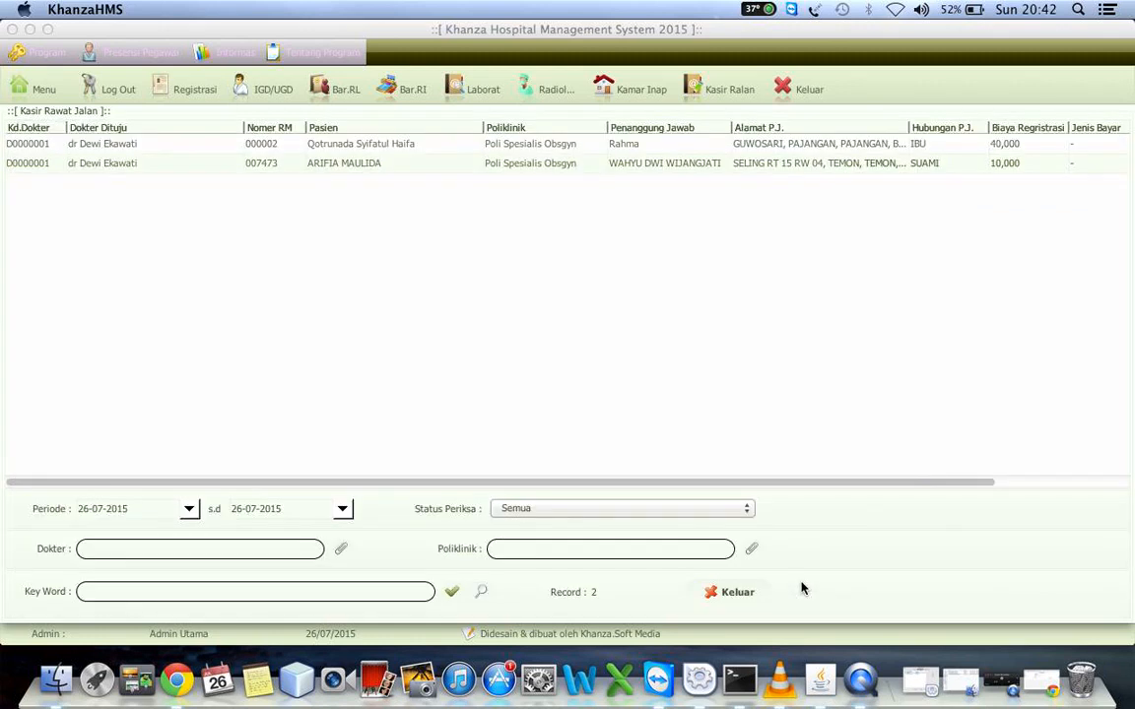
# - Open the Harian Tindakan Poli report from the Olah Data Pasien, Tagihan Rawat Inap & Rawat Jalan group of the main menu
pyautogui.click(45, 86)
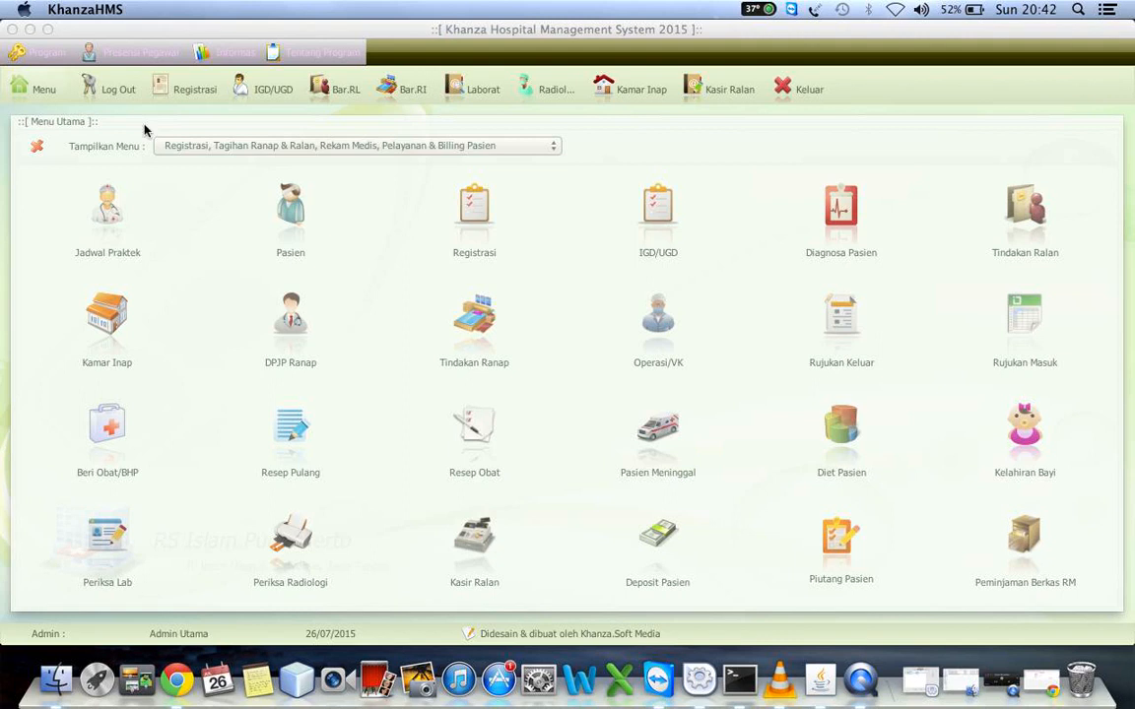
pyautogui.click(177, 146)
pyautogui.press('Down')
pyautogui.press('Down')
pyautogui.press('Down')
pyautogui.press('Down')
pyautogui.press('Down')
pyautogui.press('Down')
pyautogui.press('Down')
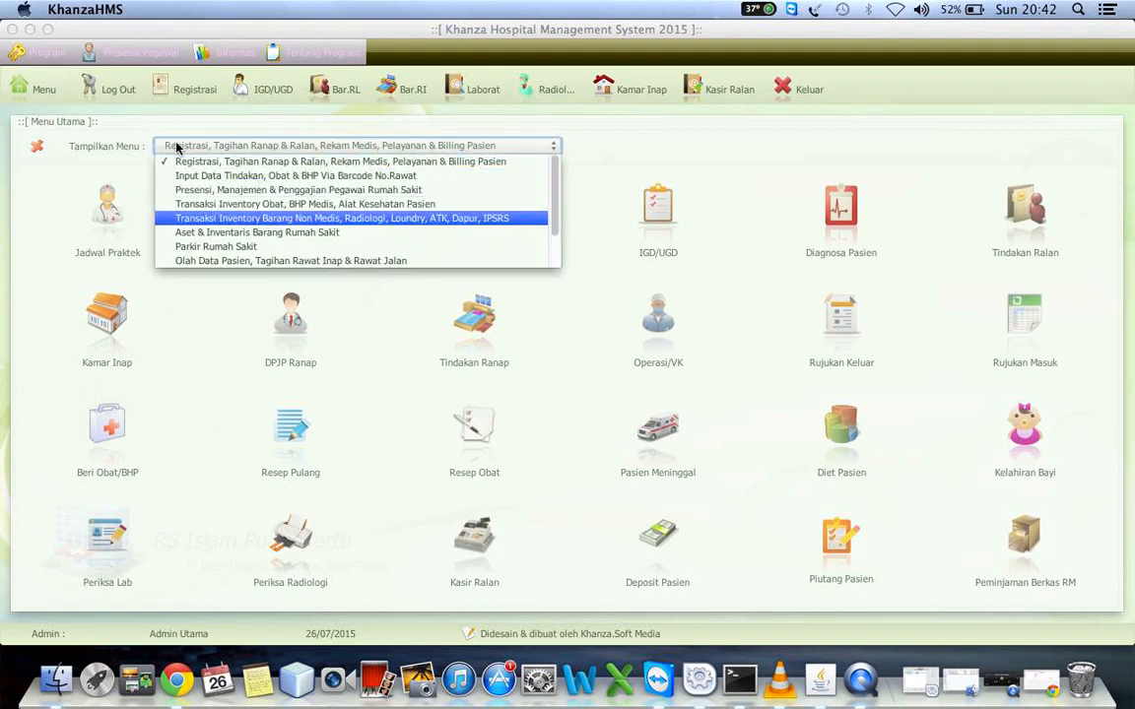
pyautogui.press('Return')
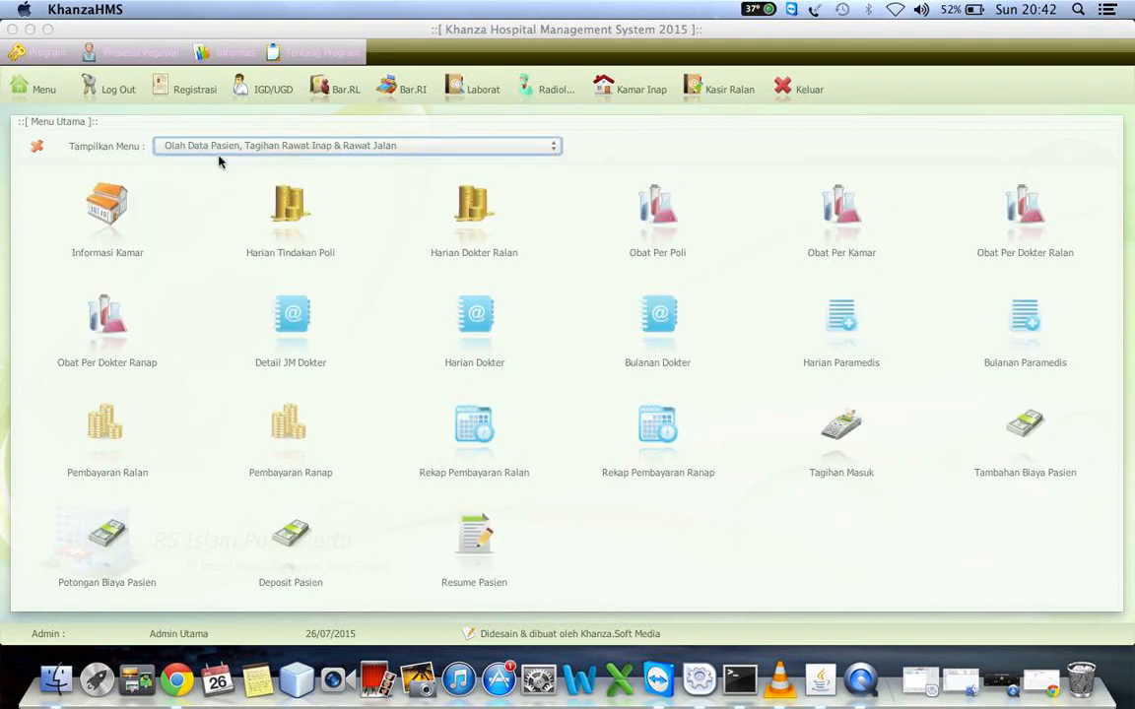
pyautogui.click(292, 213)
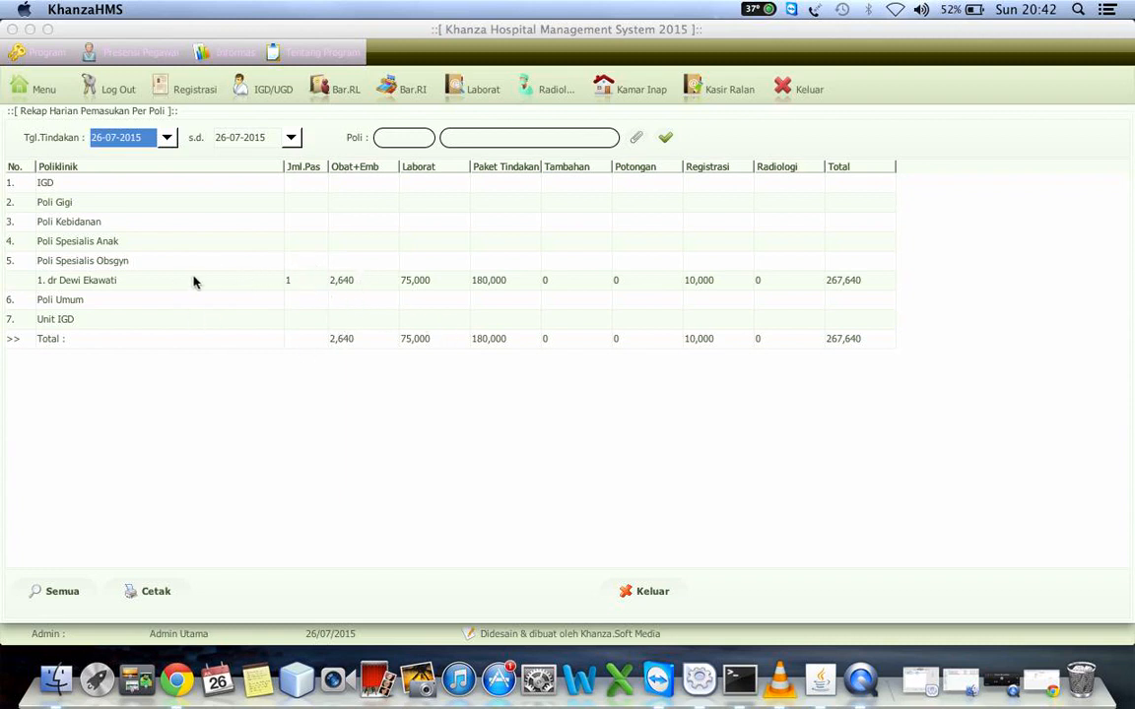
# - List the patients under the Poli Spesialis Obsgyn doctor in the daily recap and examine the patient's medicine and laboratory amounts
pyautogui.click(112, 280)
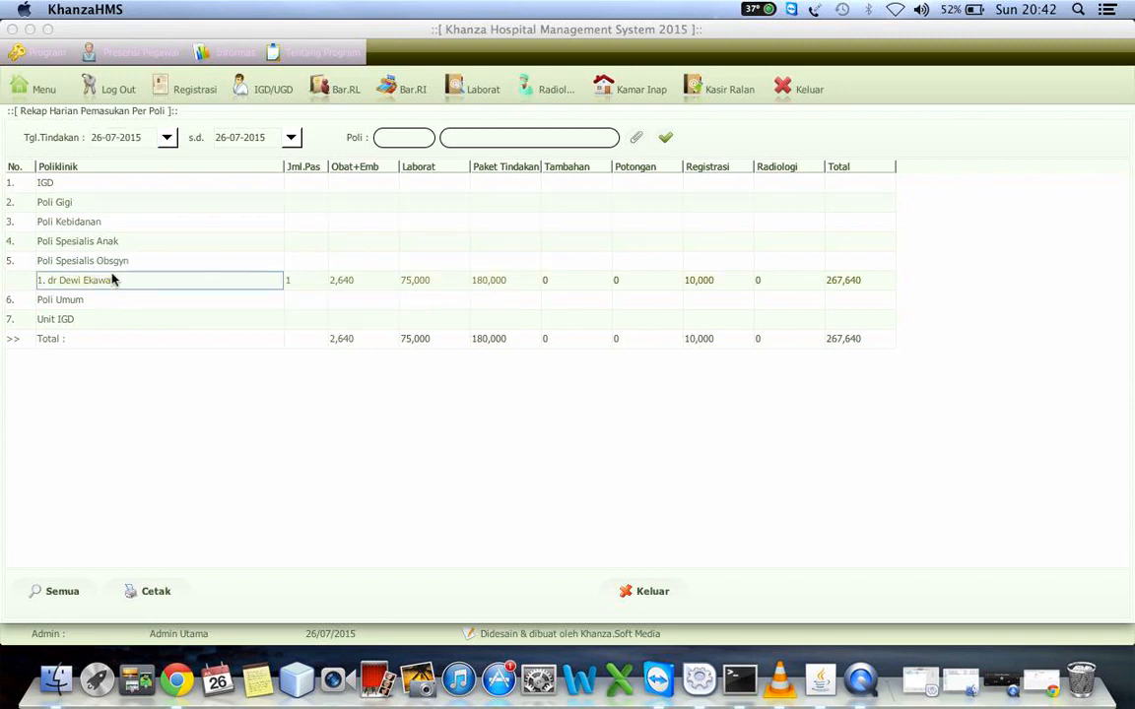
pyautogui.rightClick(111, 280)
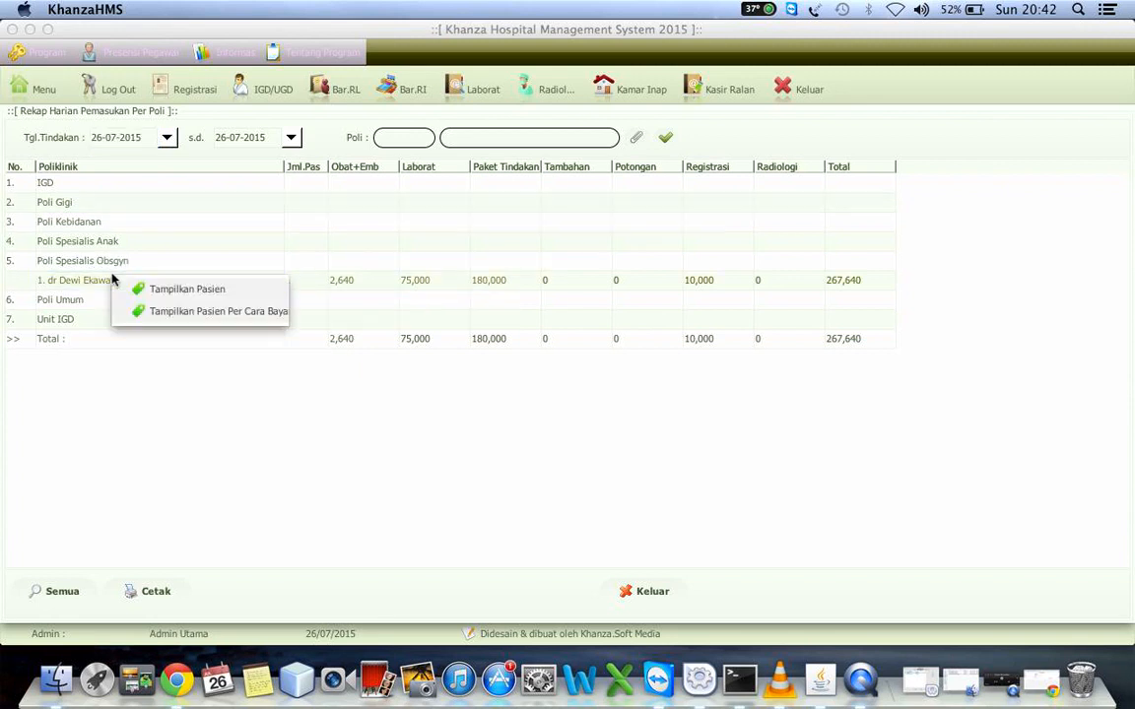
pyautogui.click(183, 289)
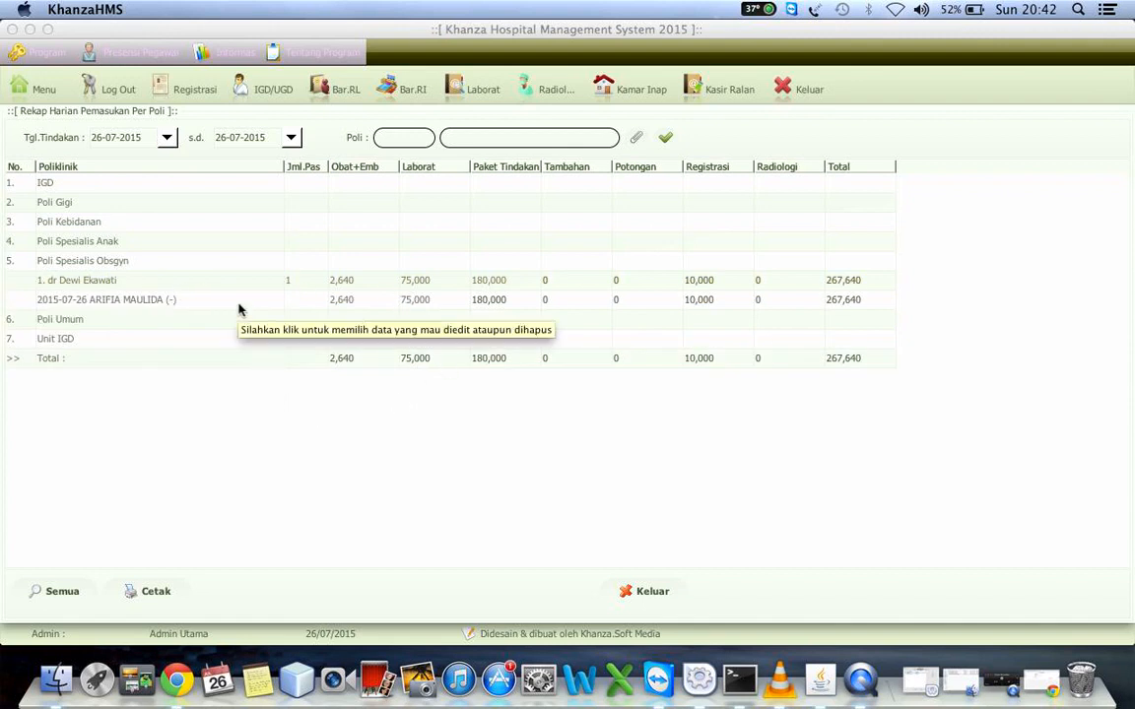
pyautogui.rightClick(174, 351)
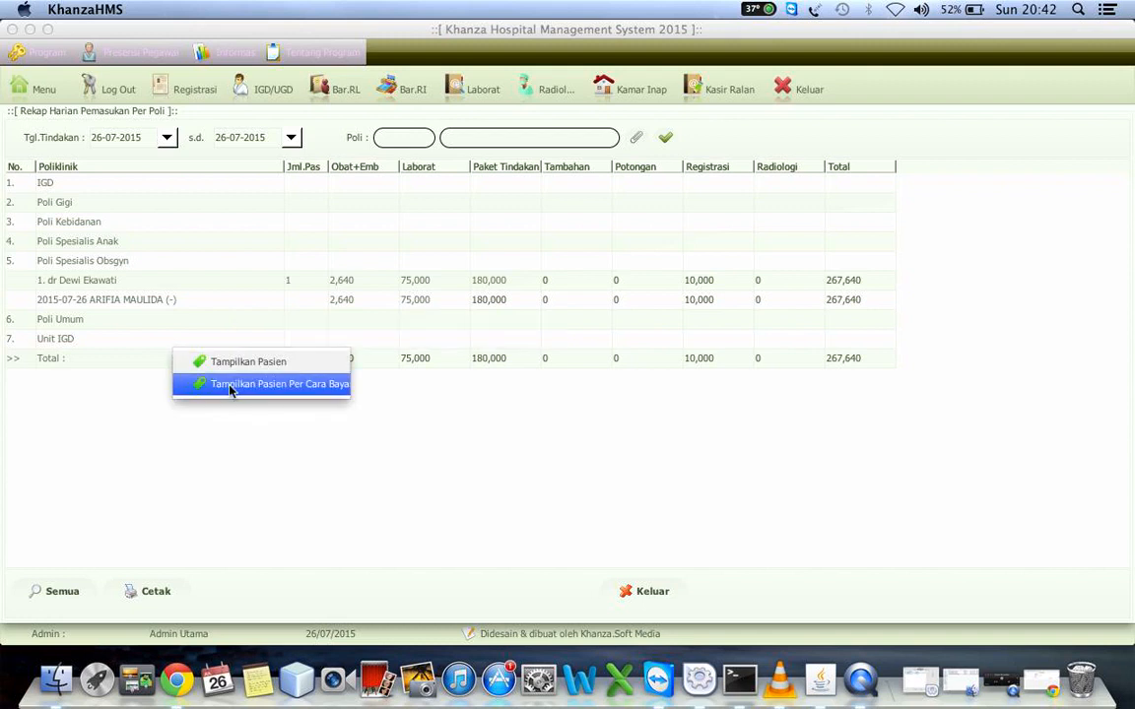
pyautogui.click(189, 303)
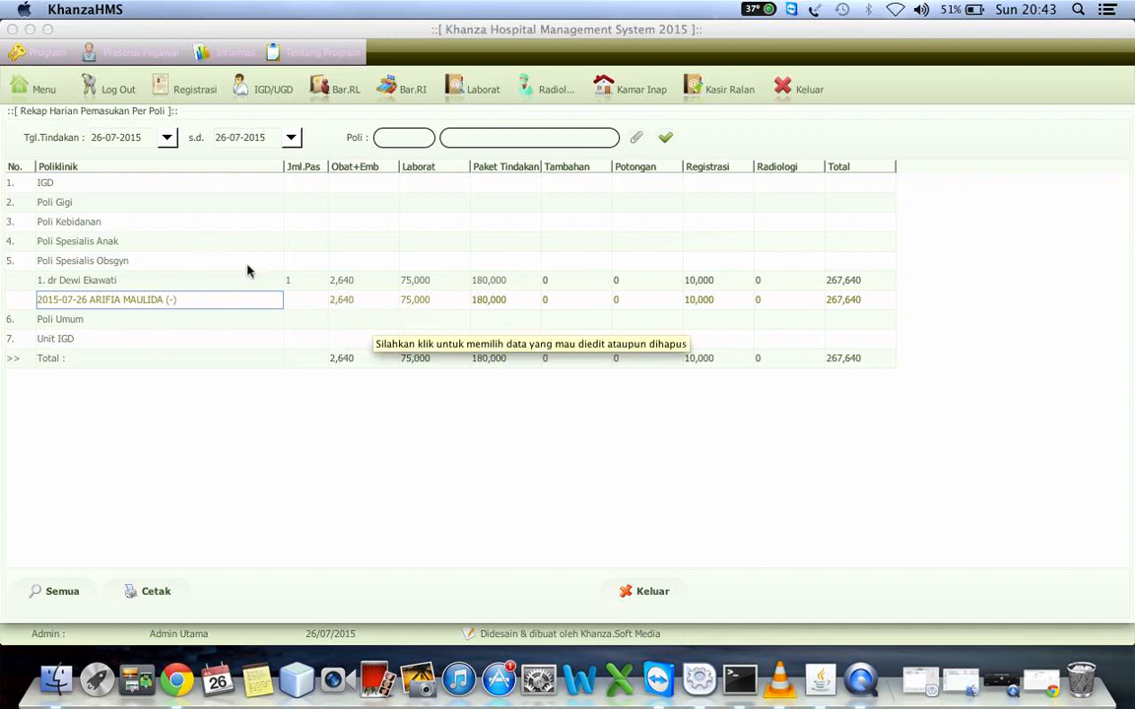
pyautogui.click(353, 301)
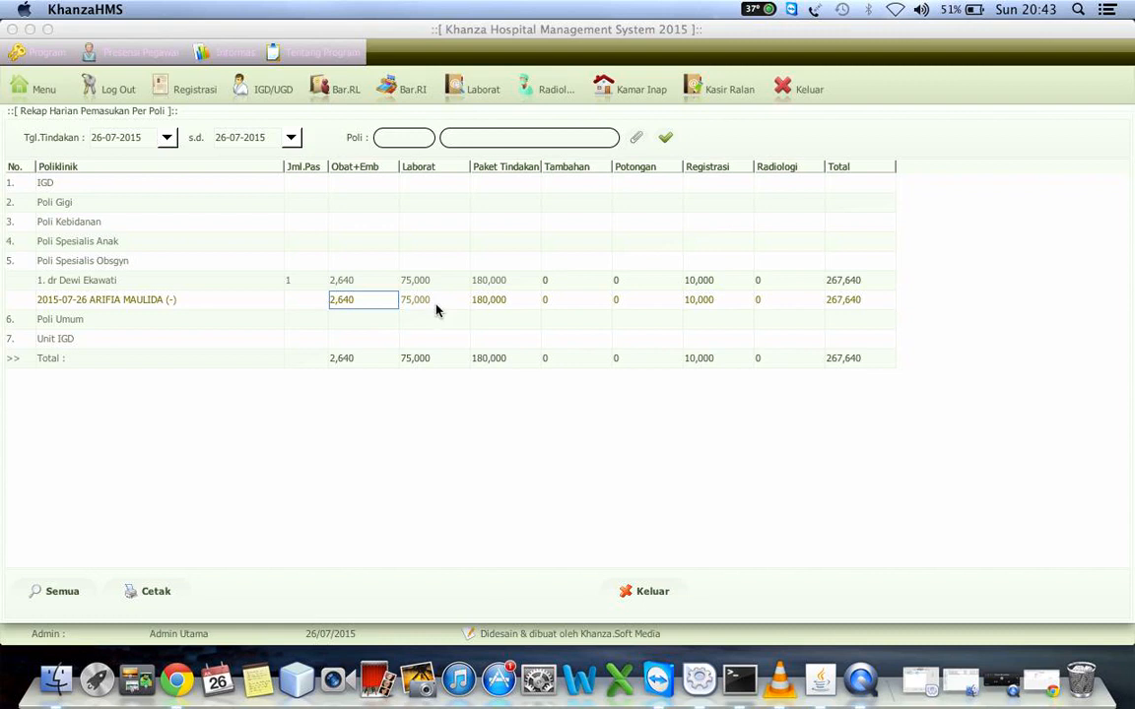
# - Open the Harian Dokter Ralan report and list the patients under each doctor in the daily income recap
pyautogui.click(523, 302)
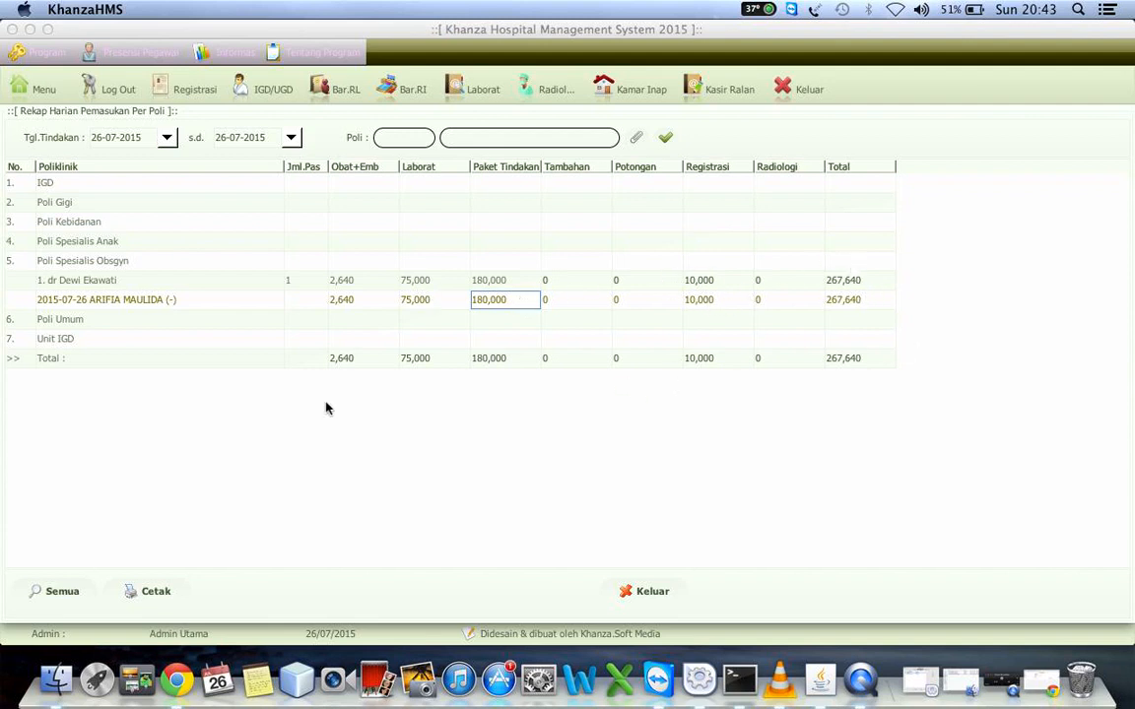
pyautogui.click(41, 88)
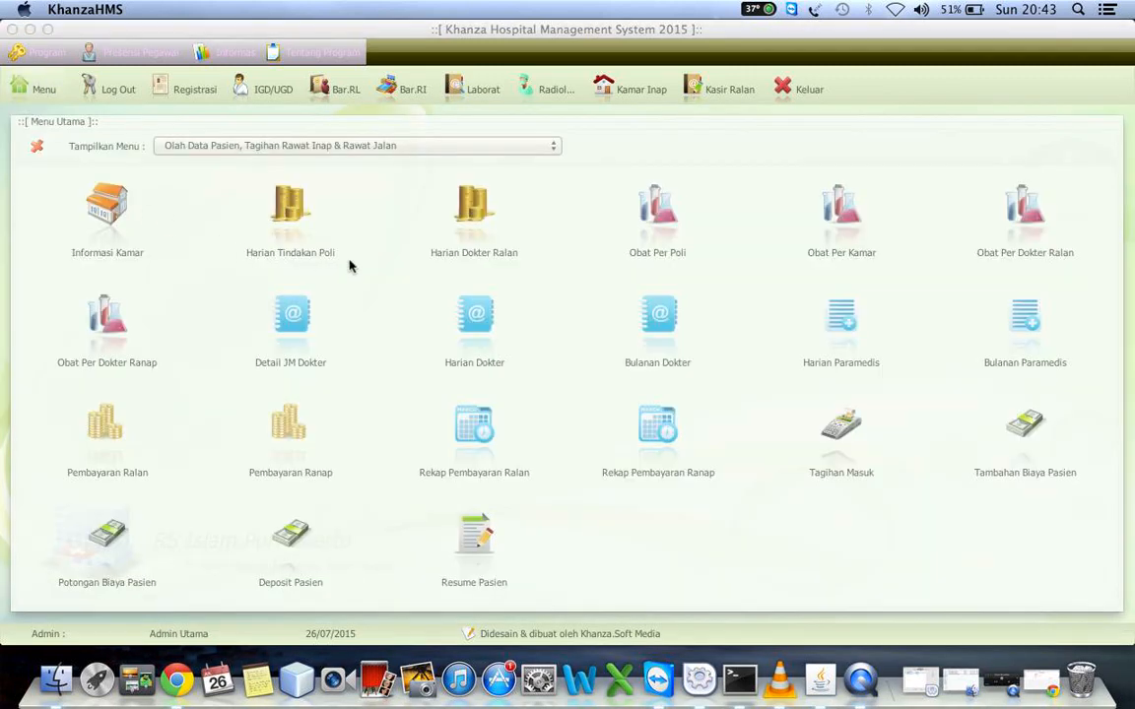
pyautogui.click(475, 199)
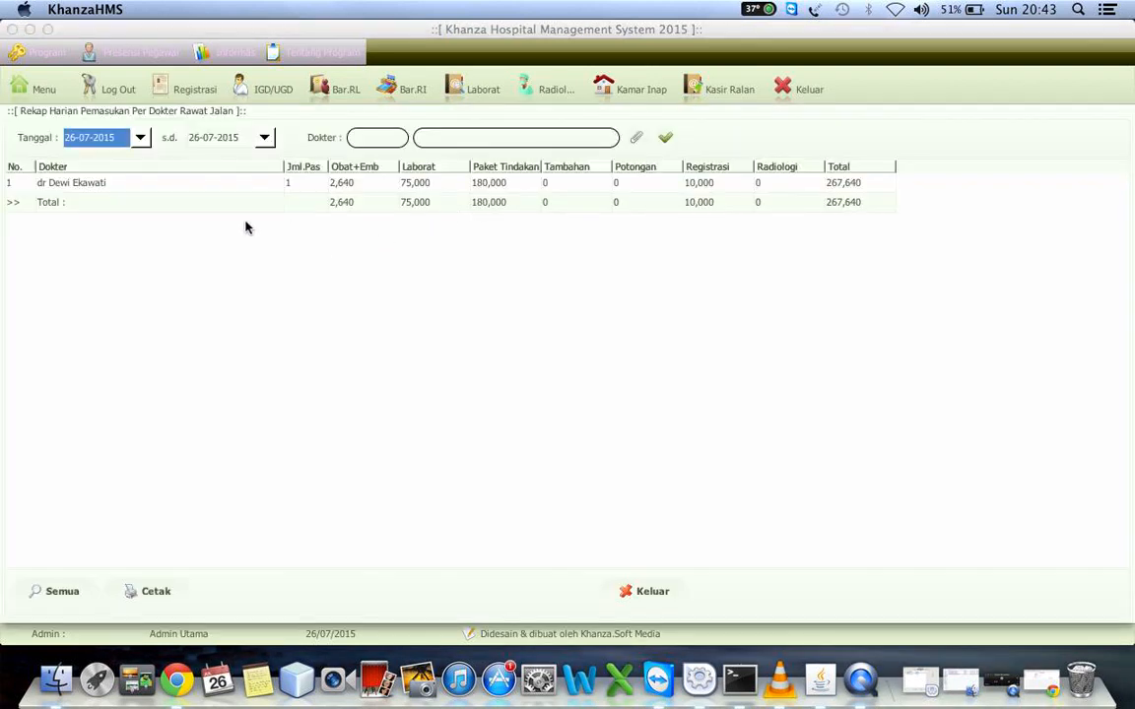
pyautogui.rightClick(247, 228)
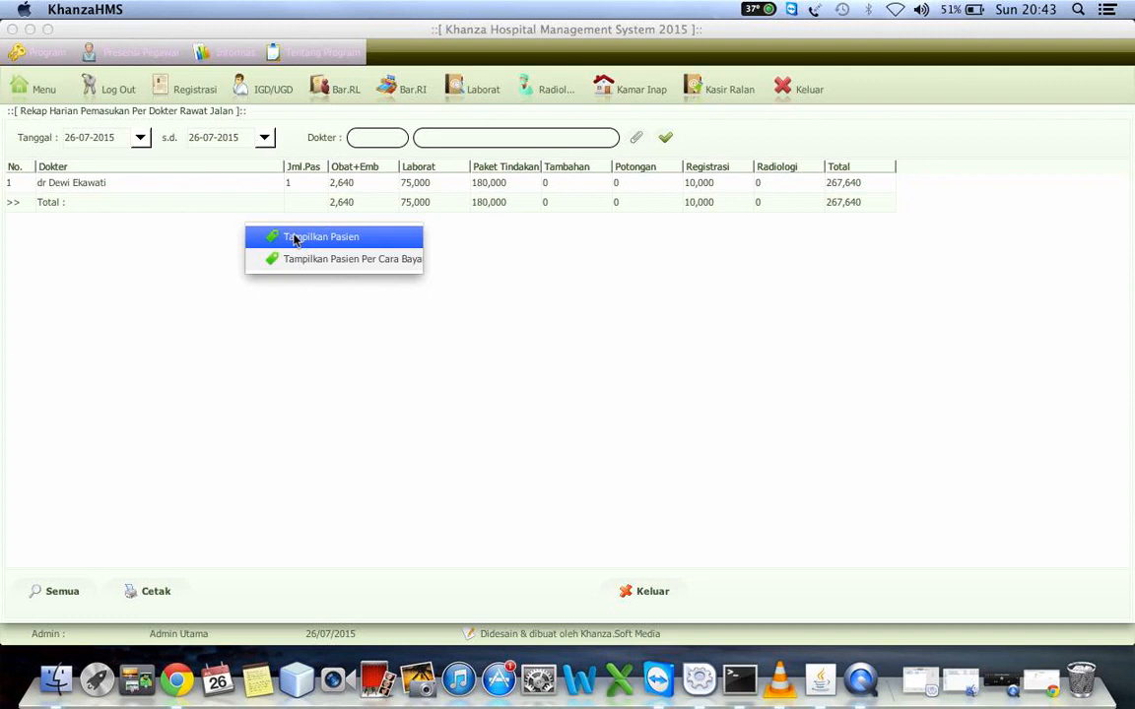
pyautogui.click(293, 238)
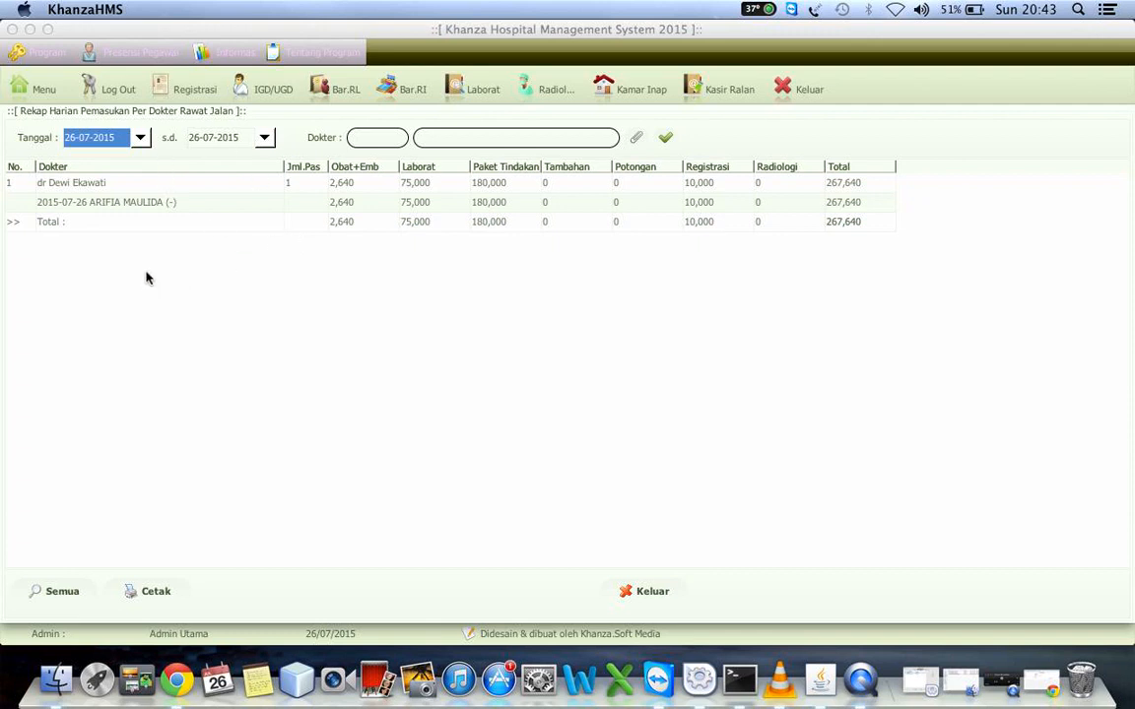
# - Preview the printout of the outpatient doctors' daily income recap and close the preview
pyautogui.click(141, 137)
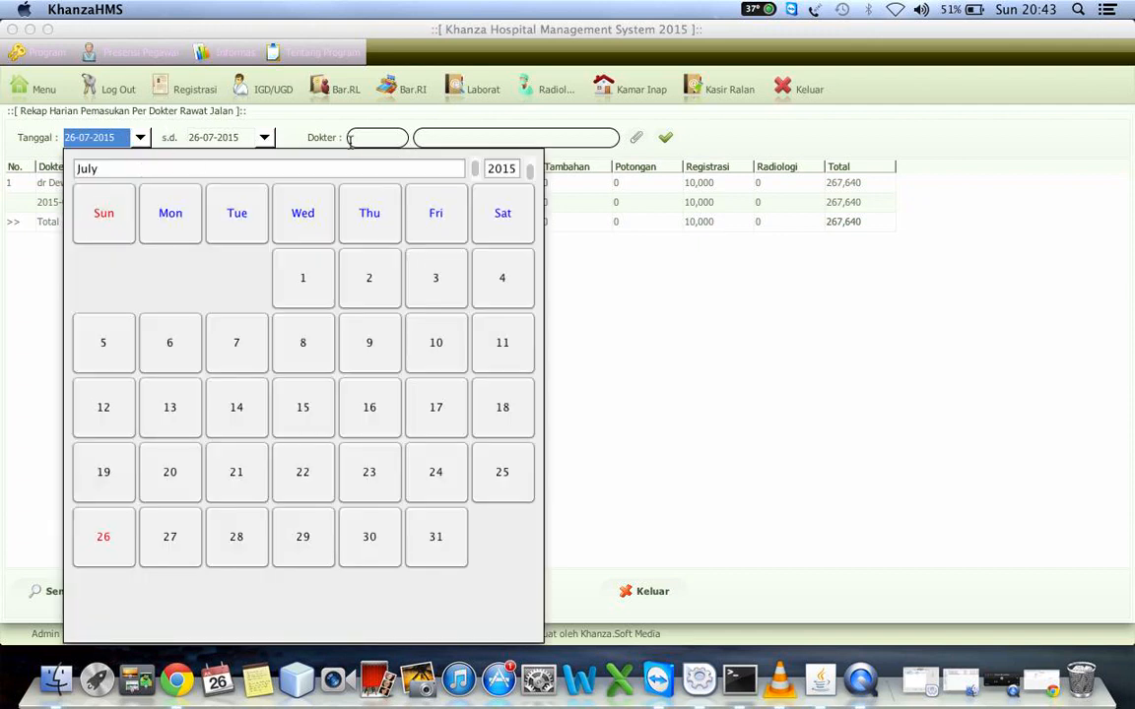
pyautogui.click(620, 203)
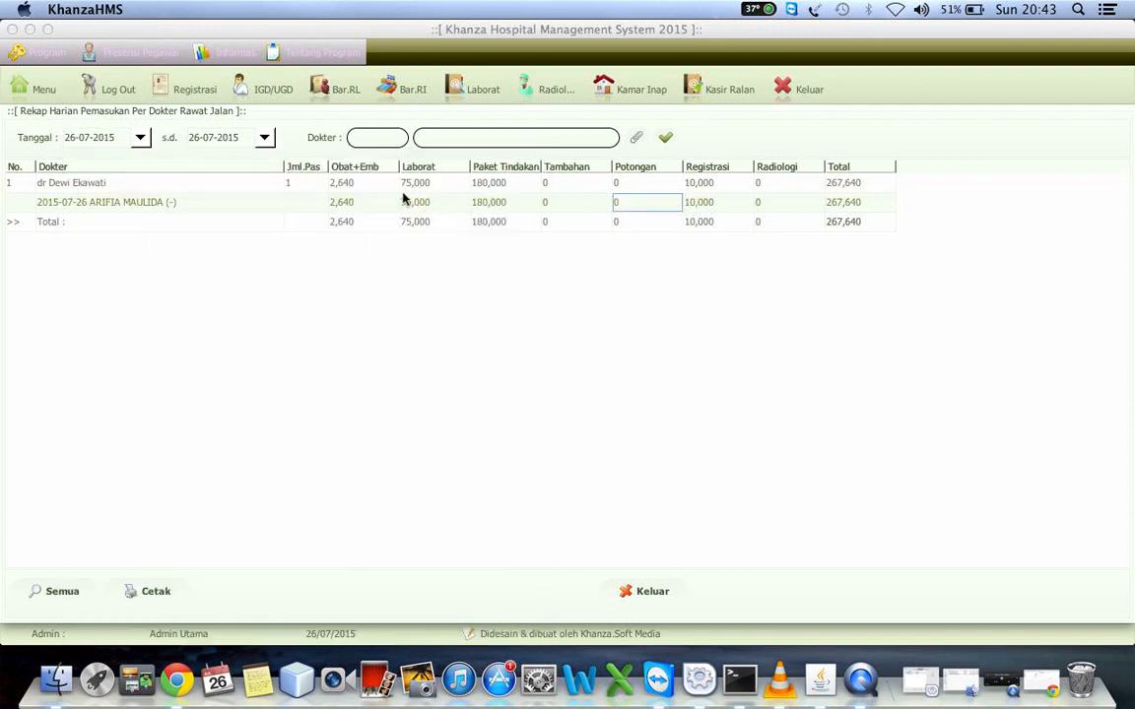
pyautogui.click(159, 597)
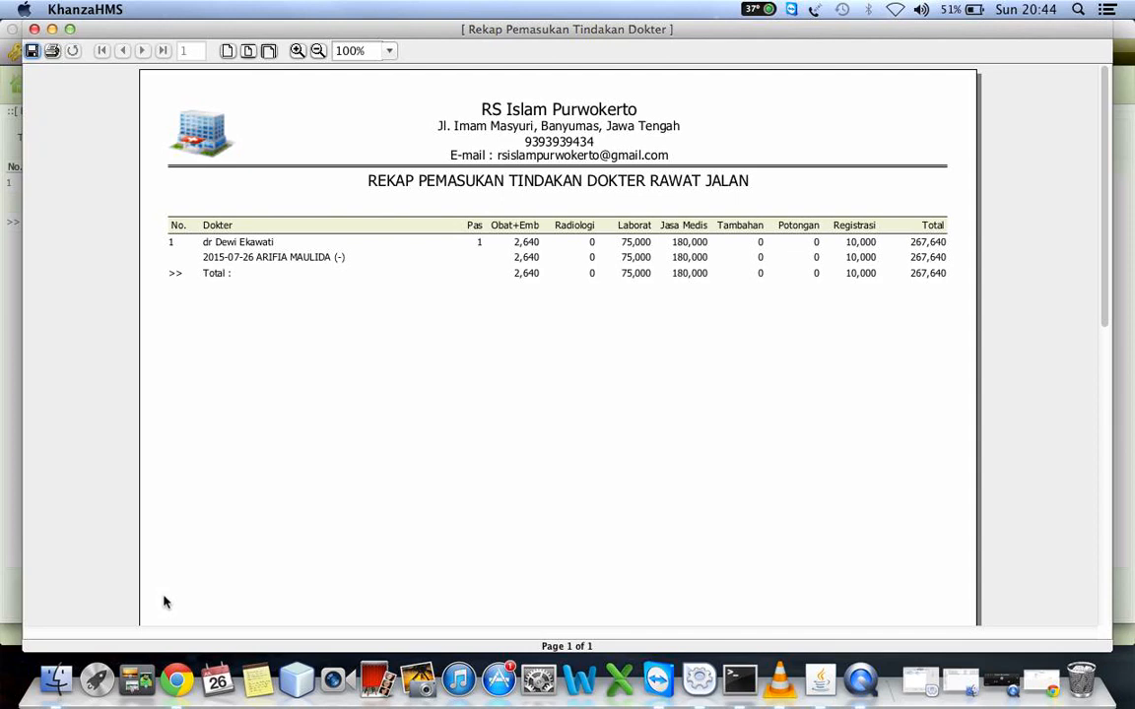
pyautogui.click(34, 30)
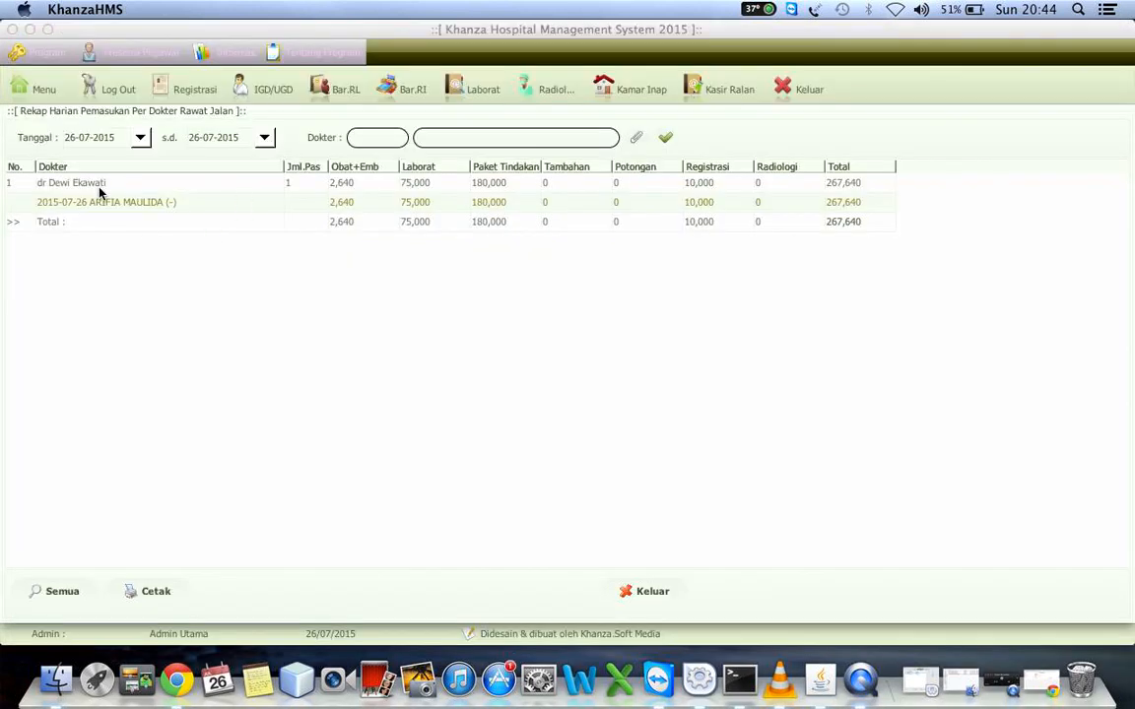
# - Examine the Obat Per Poli medicine recap and the Detail JM Dokter report, widening the latter's Ruang column
pyautogui.click(35, 81)
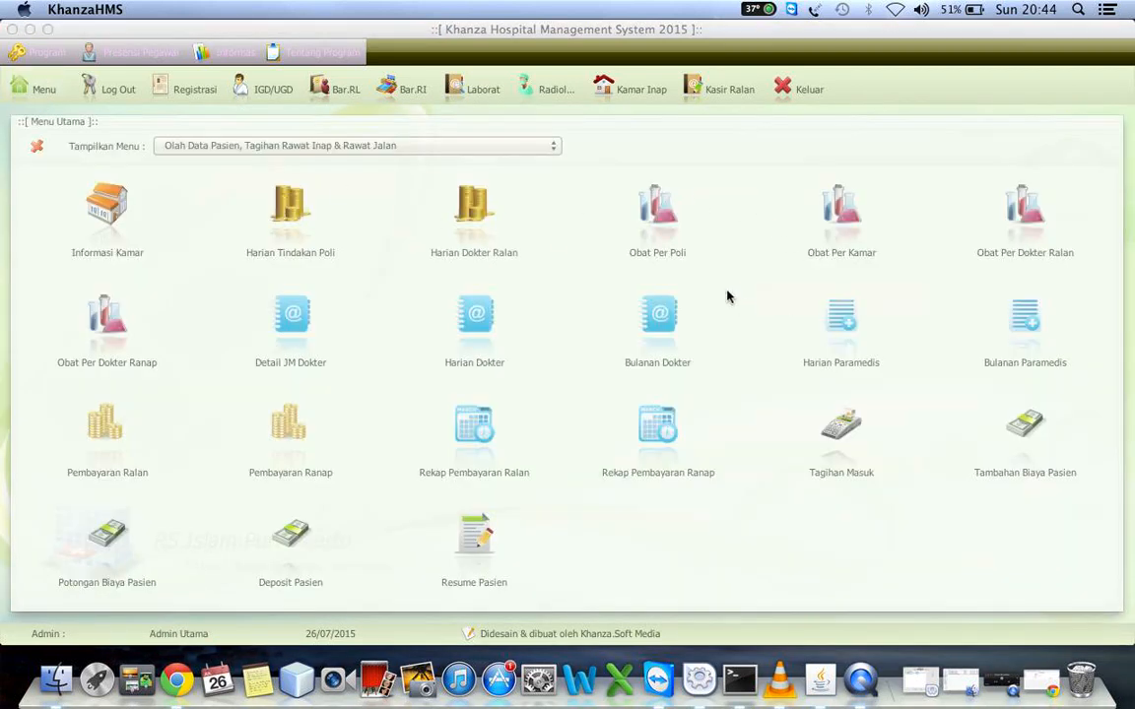
pyautogui.click(662, 209)
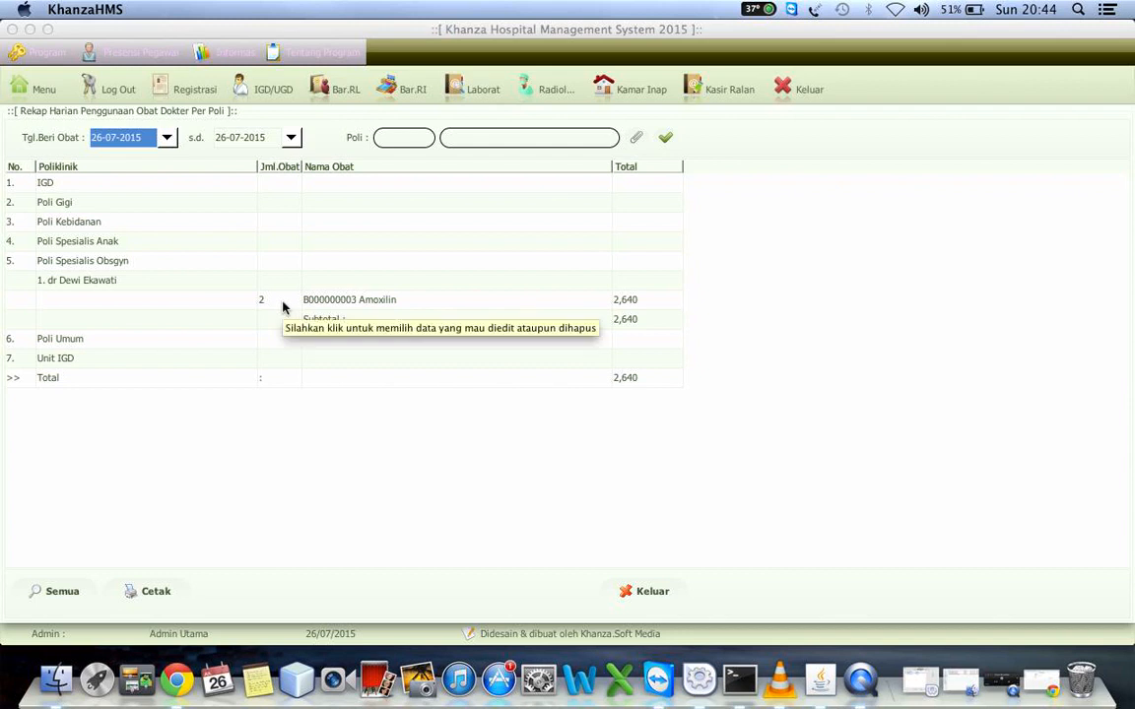
pyautogui.click(43, 89)
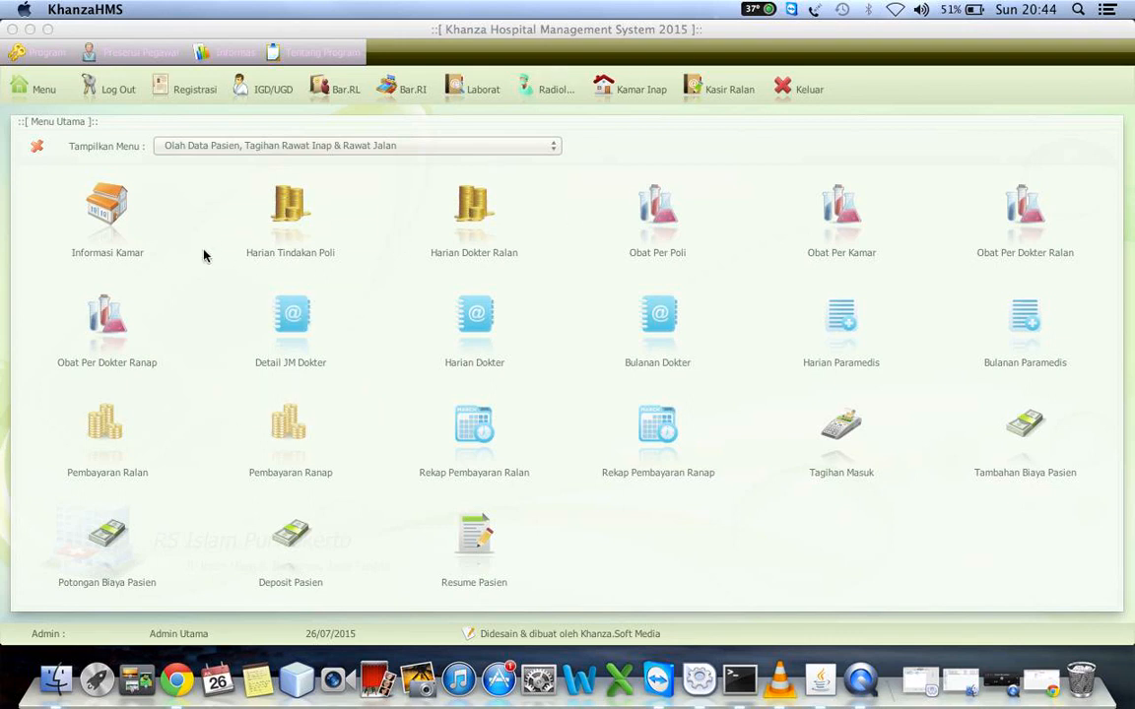
pyautogui.click(292, 315)
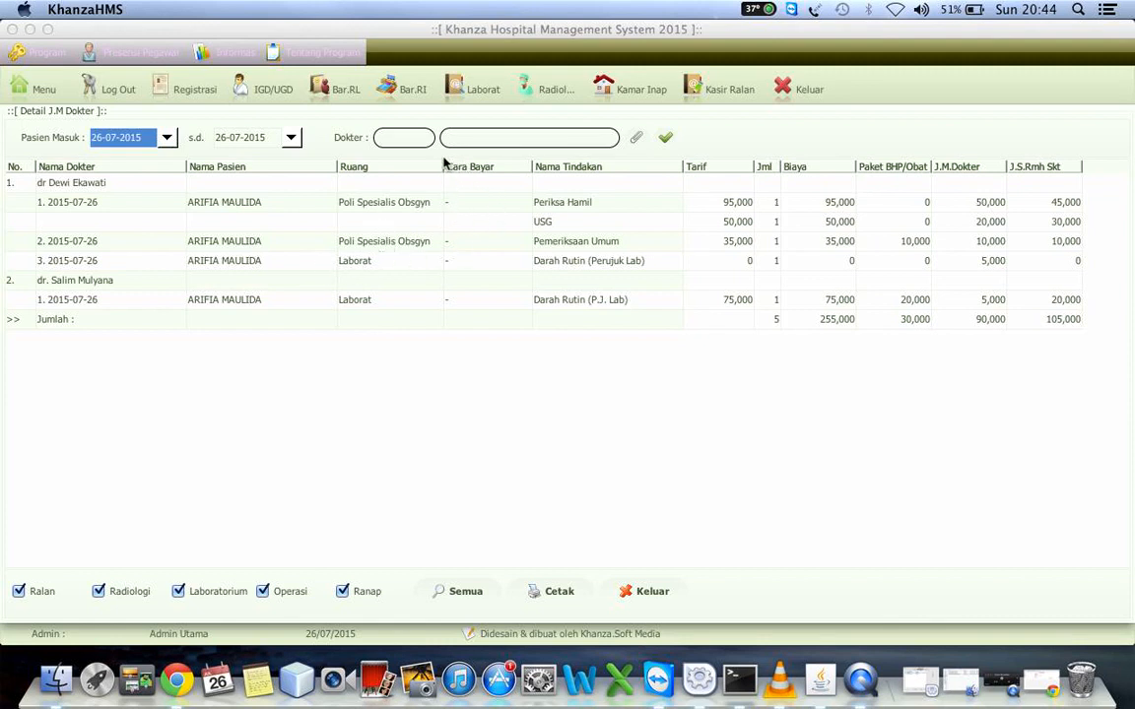
pyautogui.moveTo(442, 166)
pyautogui.mouseDown()
pyautogui.moveTo(540, 177)
pyautogui.moveTo(461, 179)
pyautogui.mouseUp()
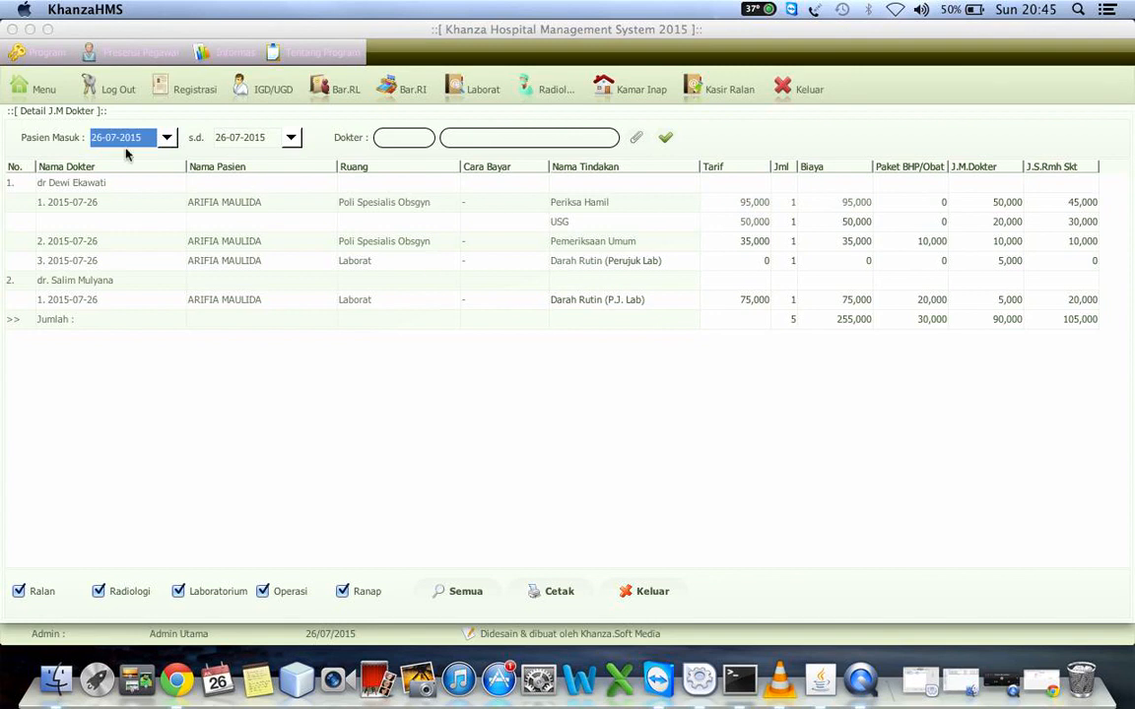
# - Examine the doctors' daily medical service fees in the Harian Dokter report and return to the main menu
pyautogui.click(30, 79)
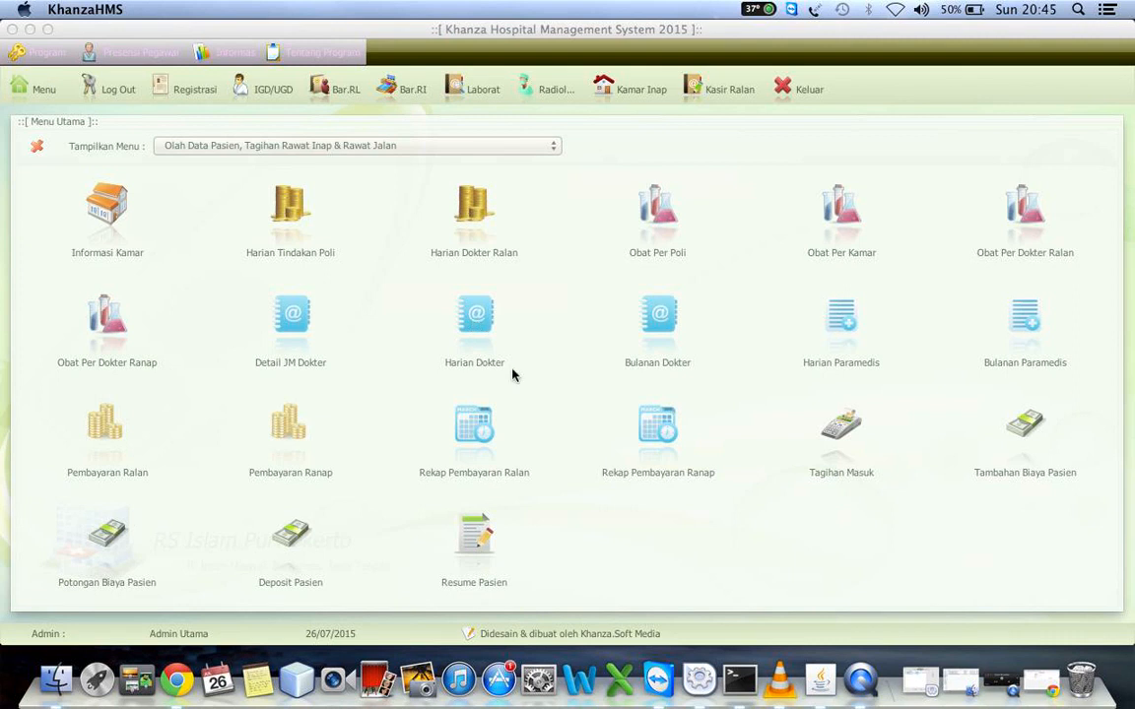
pyautogui.click(470, 331)
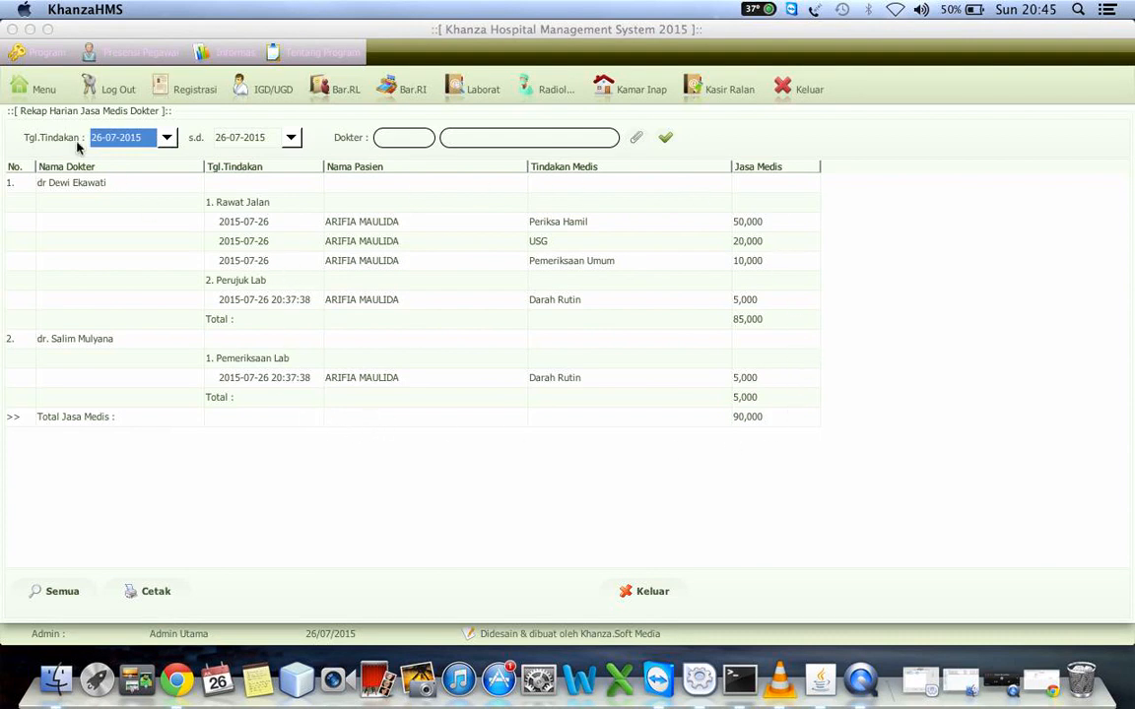
pyautogui.click(44, 90)
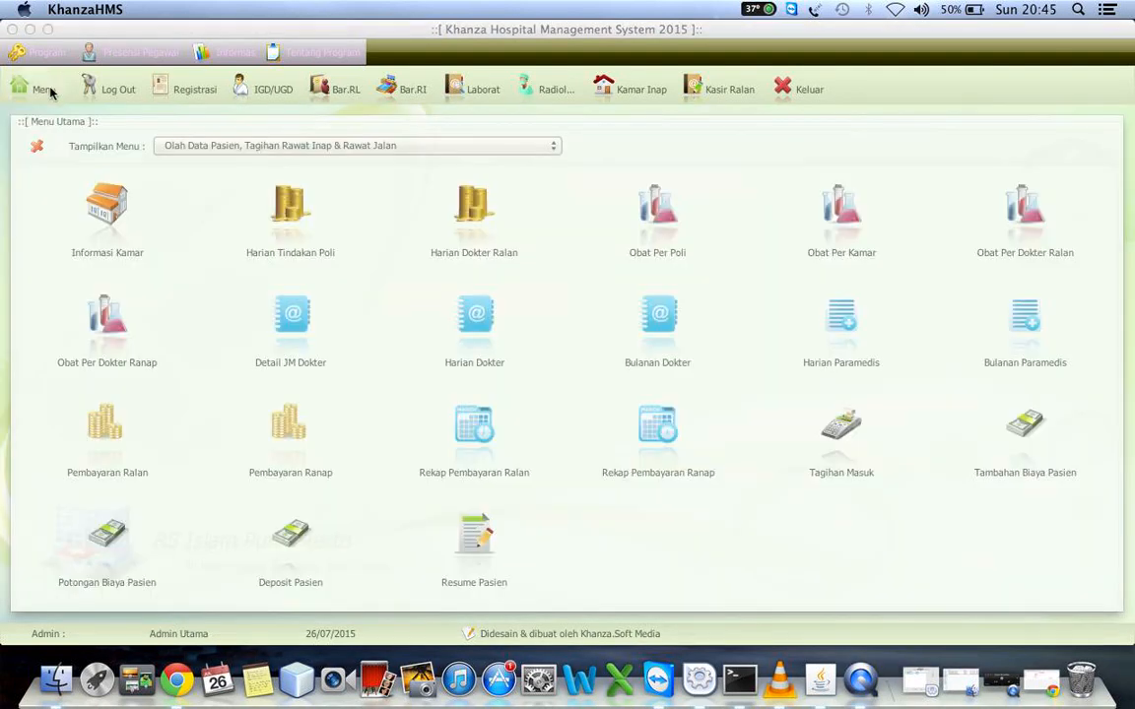
# - Open the outpatient cashier list (Kasir Ralan) and check the patients' payment status in the Status column
pyautogui.click(719, 90)
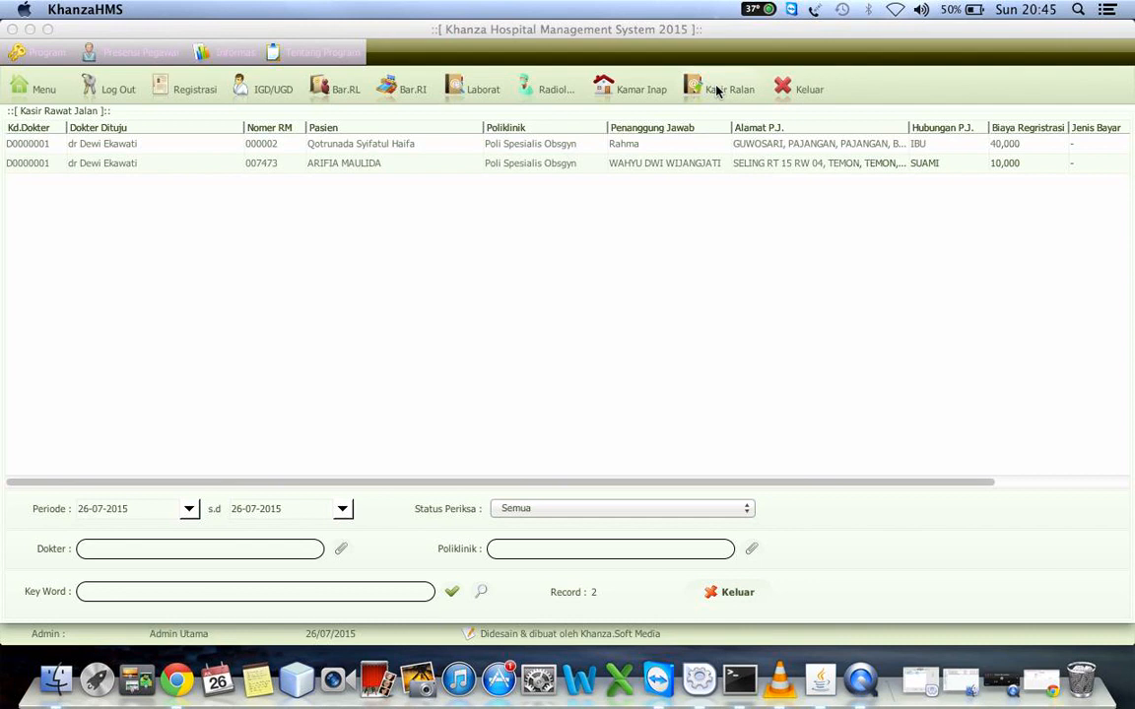
pyautogui.rightClick(85, 161)
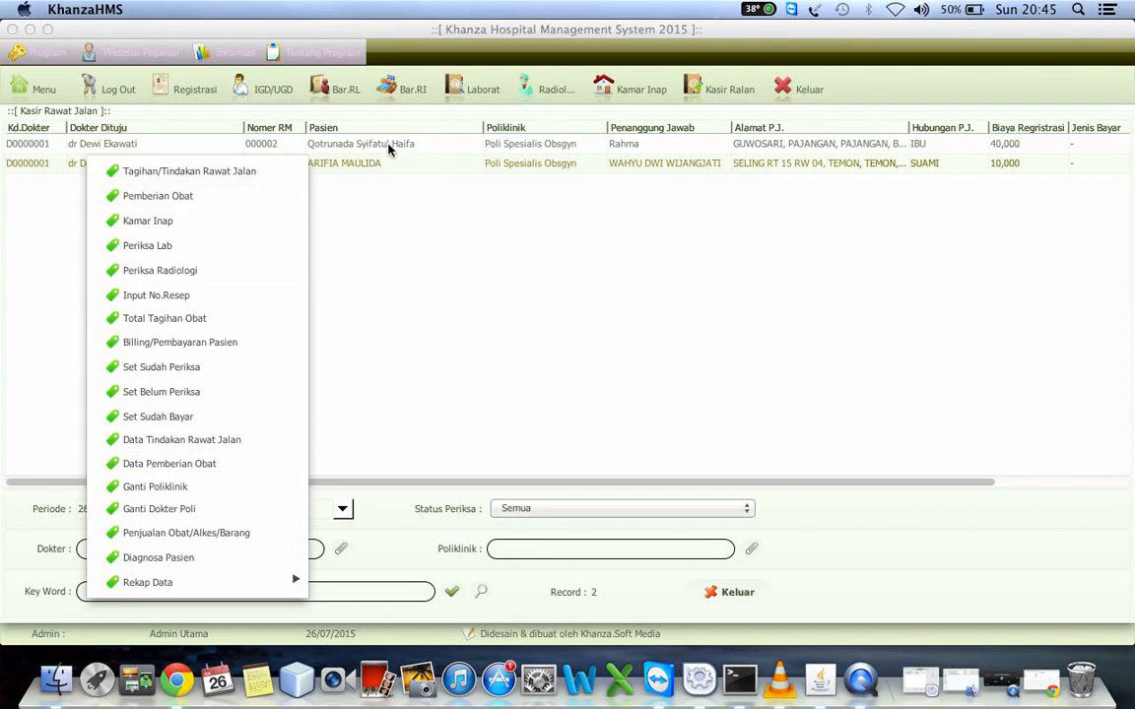
pyautogui.click(266, 144)
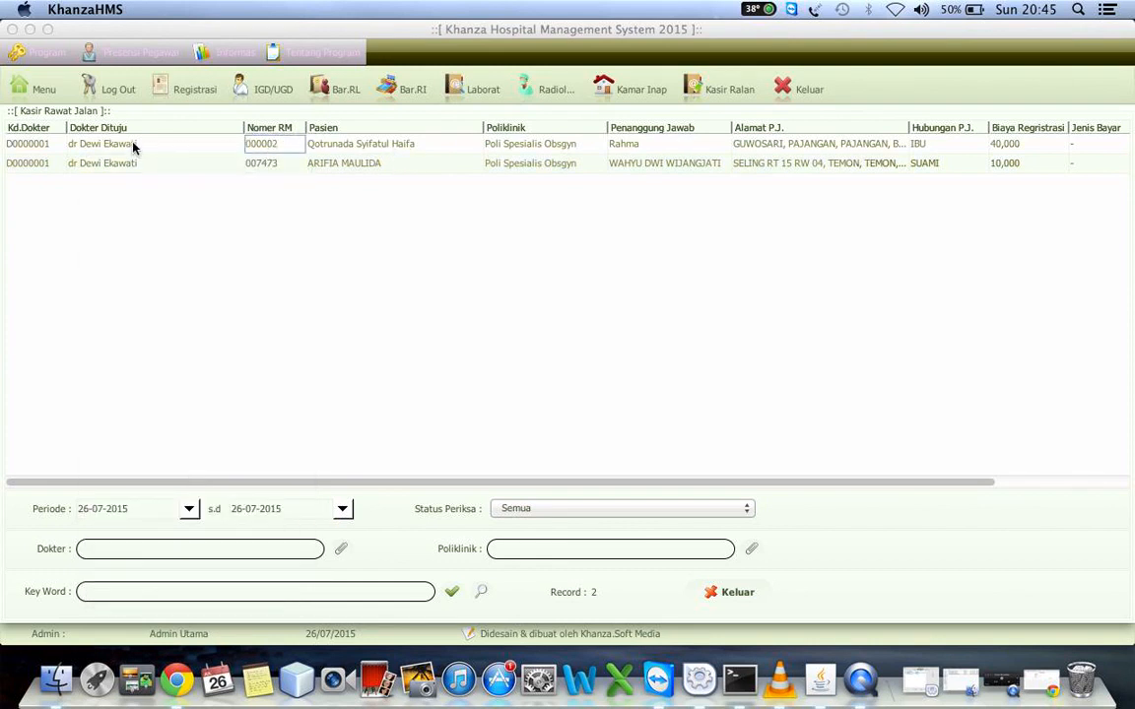
pyautogui.rightClick(274, 151)
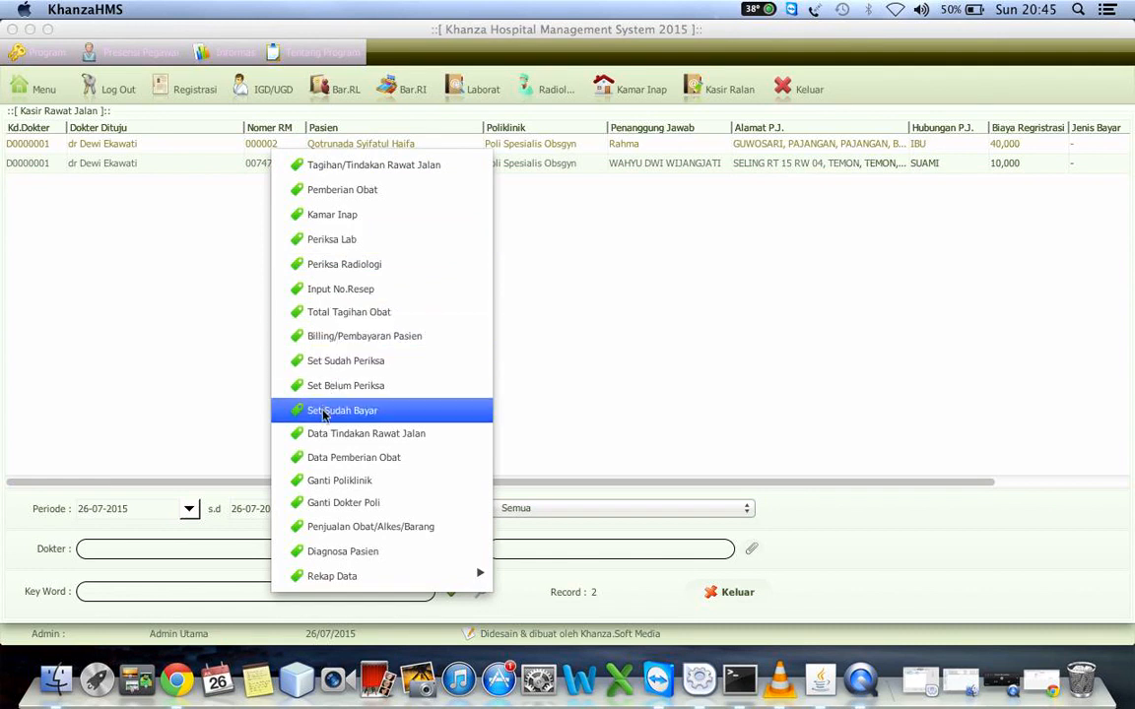
pyautogui.click(927, 164)
pyautogui.press('Right')
pyautogui.press('Right')
pyautogui.press('Right')
pyautogui.press('Right')
pyautogui.press('Right')
pyautogui.press('Right')
pyautogui.press('Right')
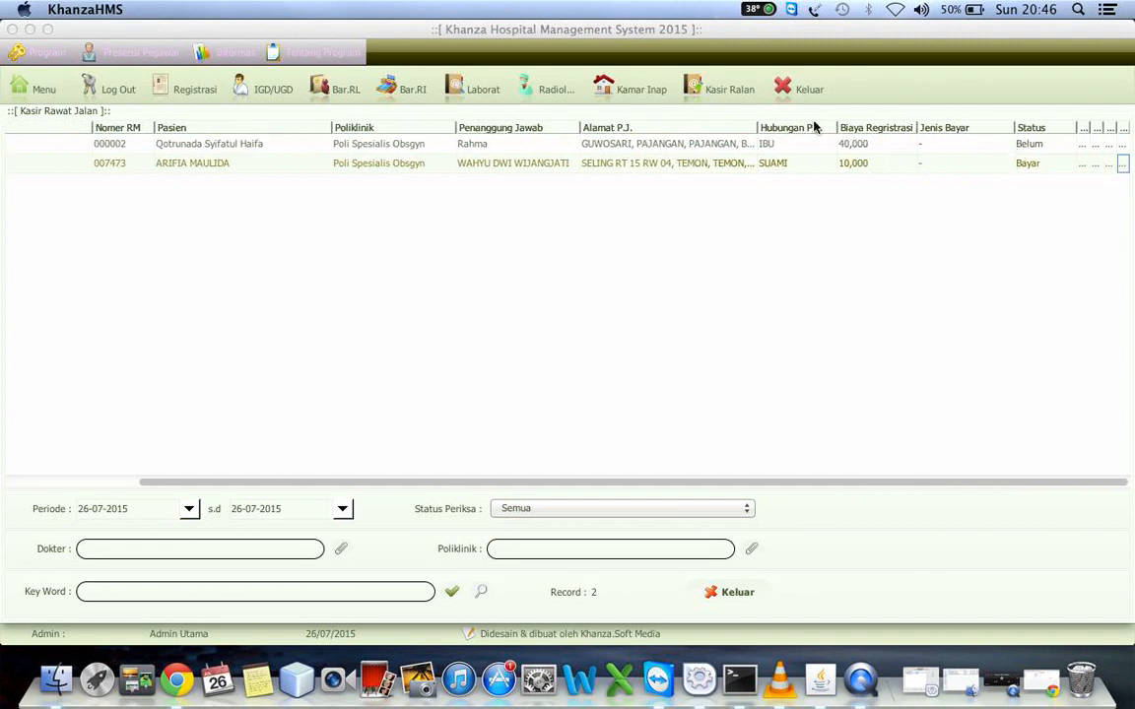
pyautogui.rightClick(585, 162)
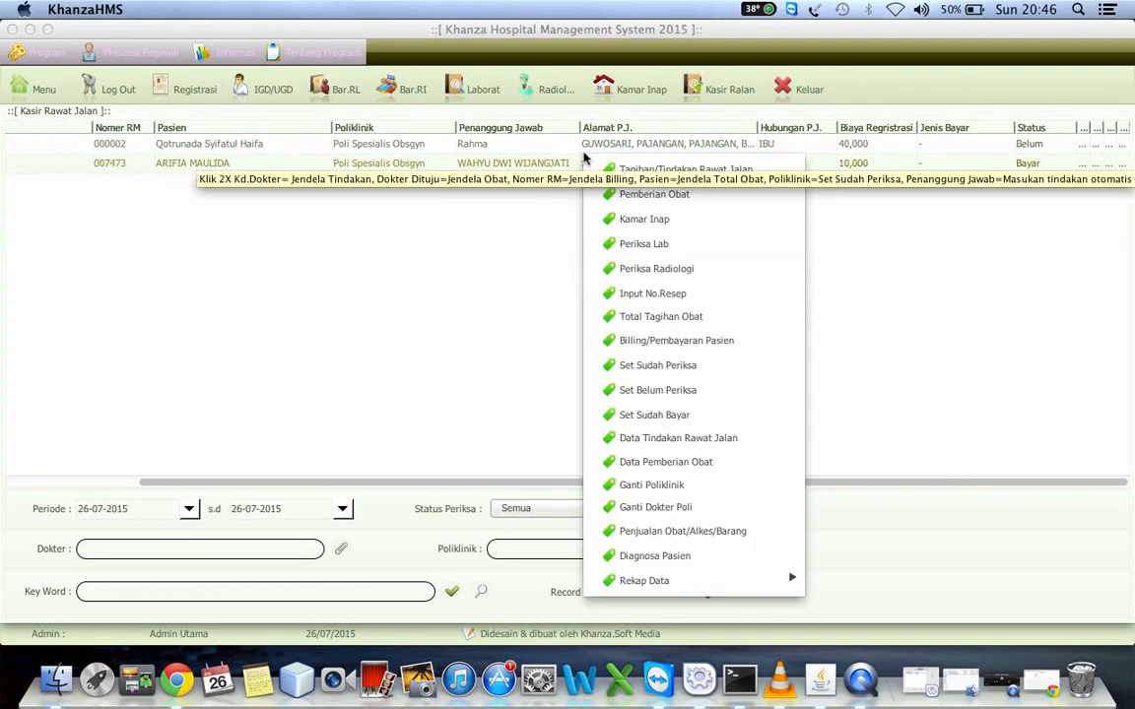
pyautogui.click(509, 163)
pyautogui.rightClick(510, 162)
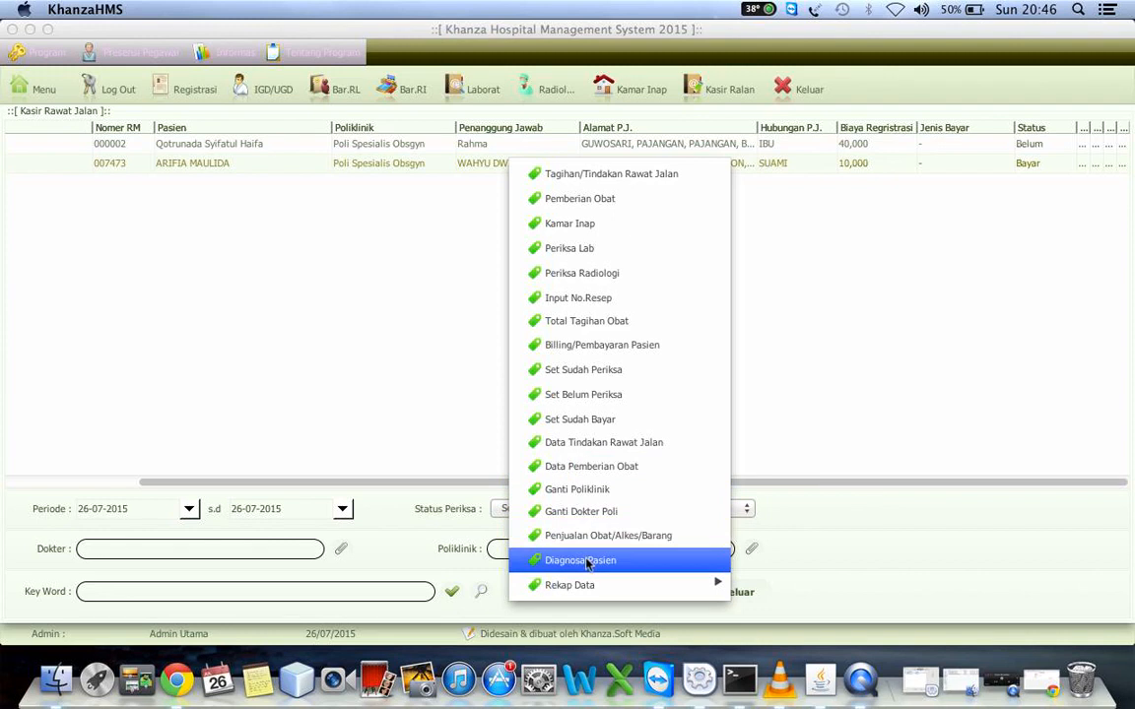
pyautogui.moveTo(572, 589)
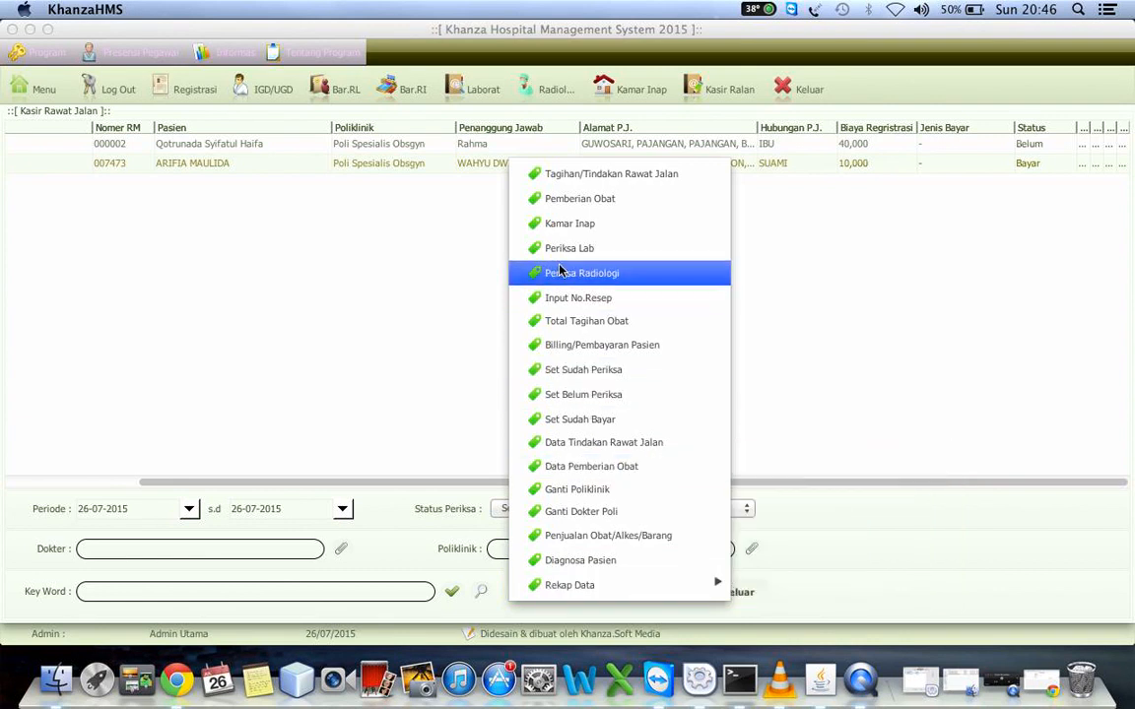
pyautogui.click(365, 162)
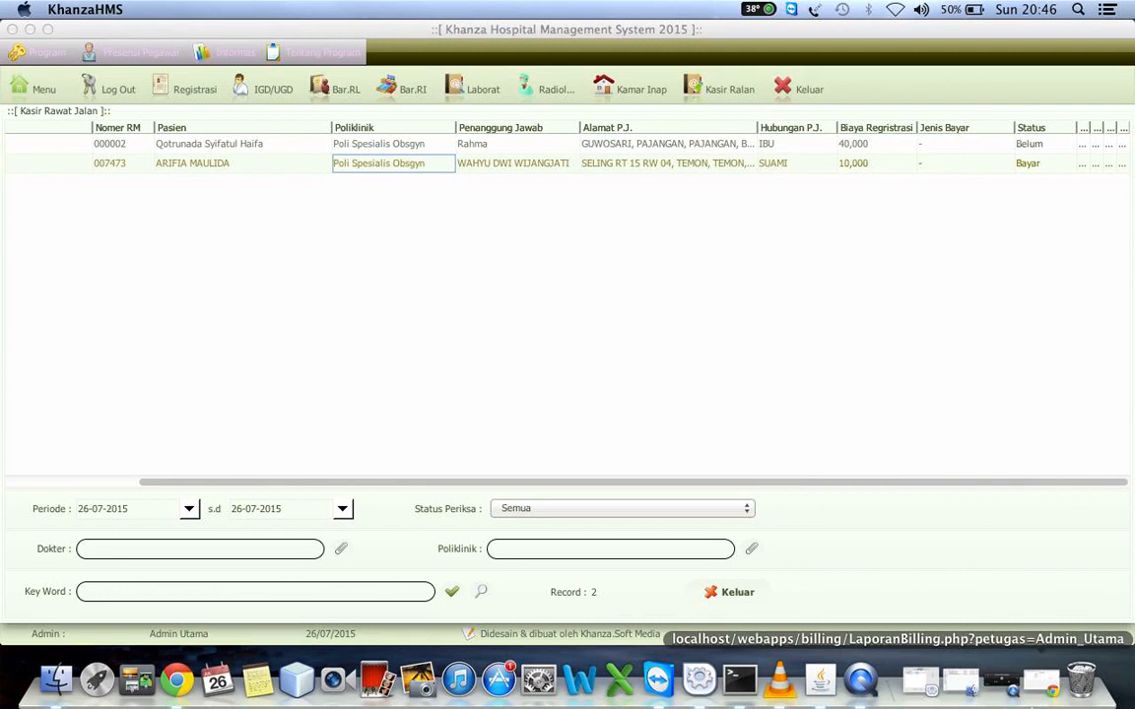
pyautogui.click(1005, 680)
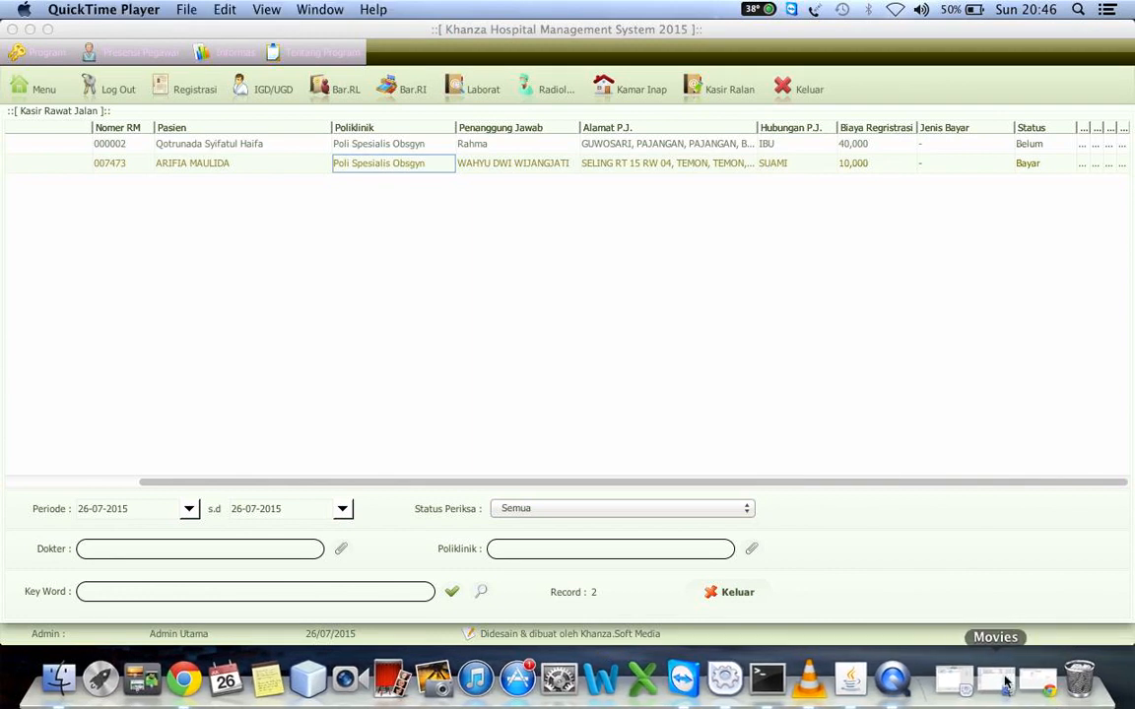